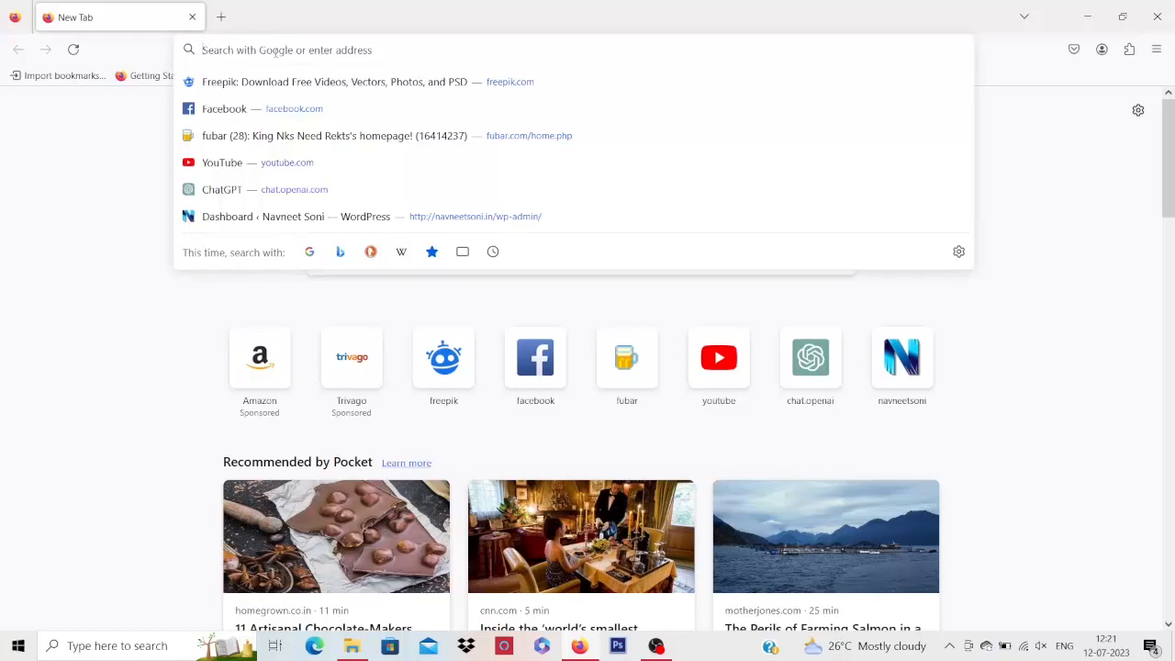
# Go to wordpress.org from the Firefox address bar
pyautogui.click(36, 138)
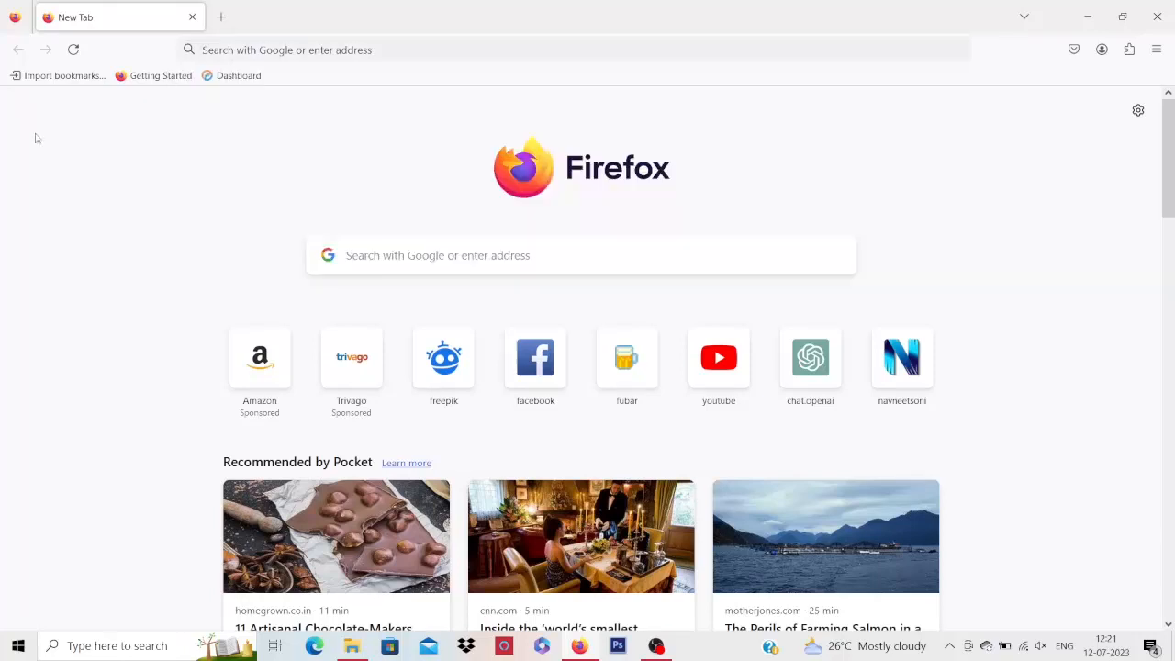
pyautogui.click(342, 49)
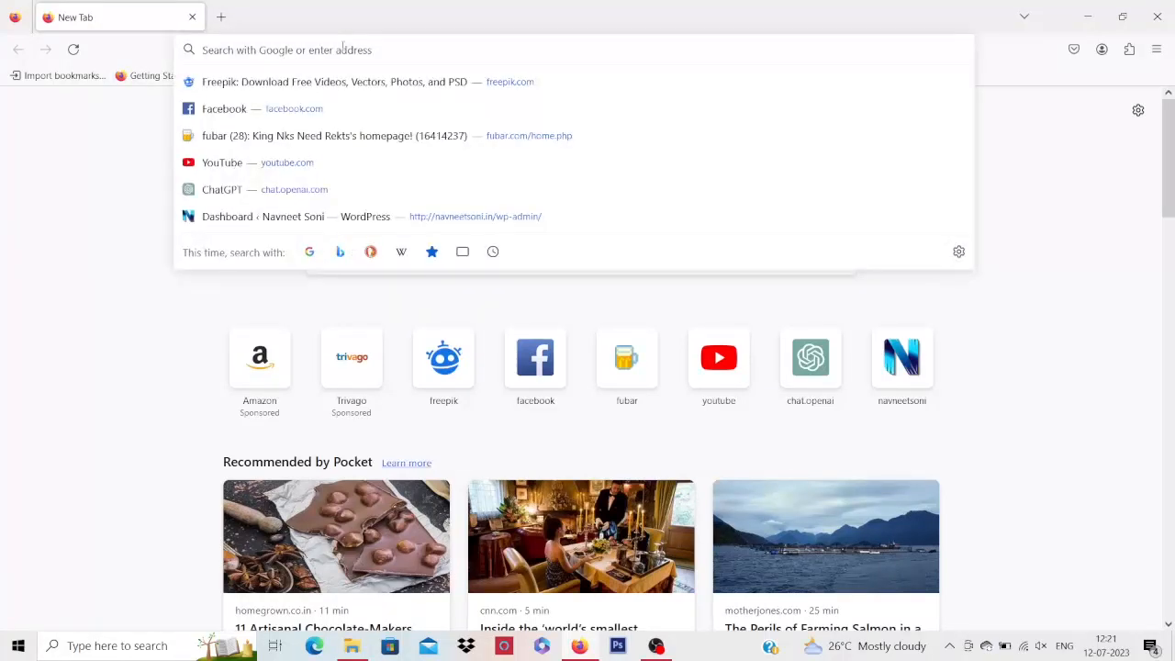
pyautogui.write('wordpress')
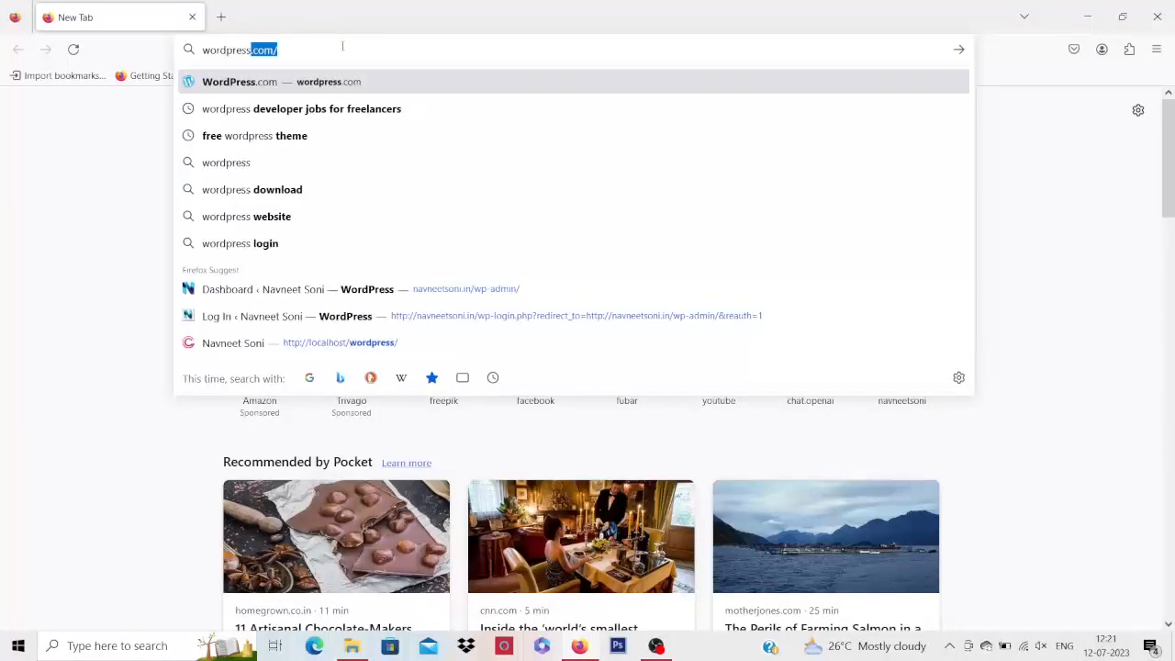
pyautogui.write('.org')
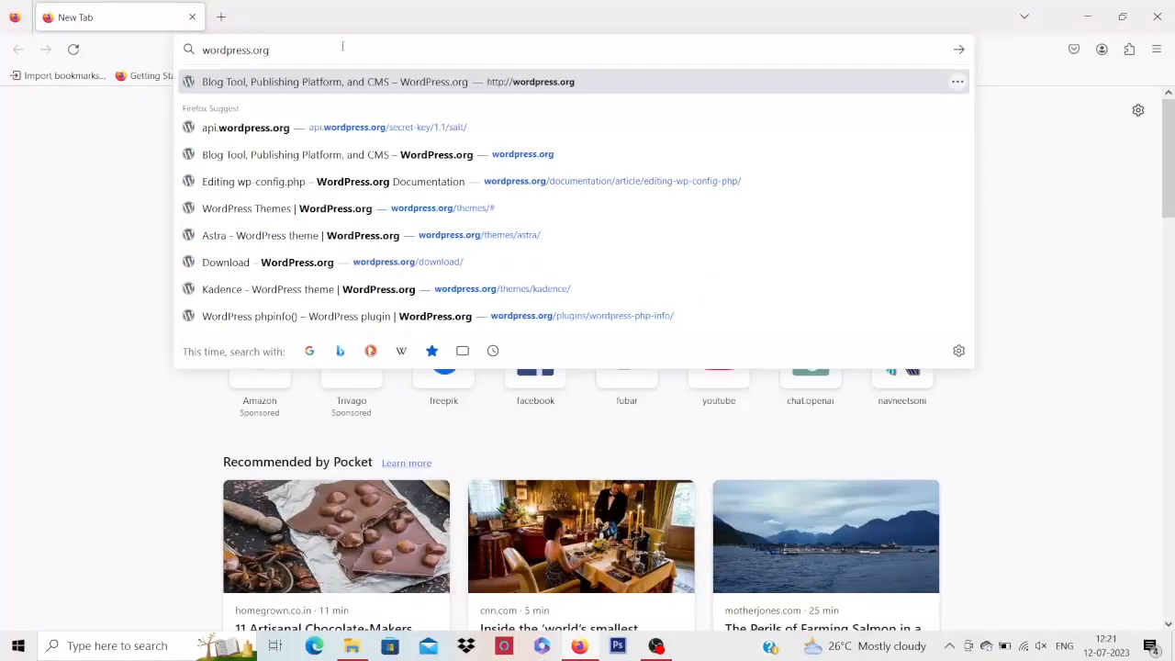
pyautogui.press('Return')
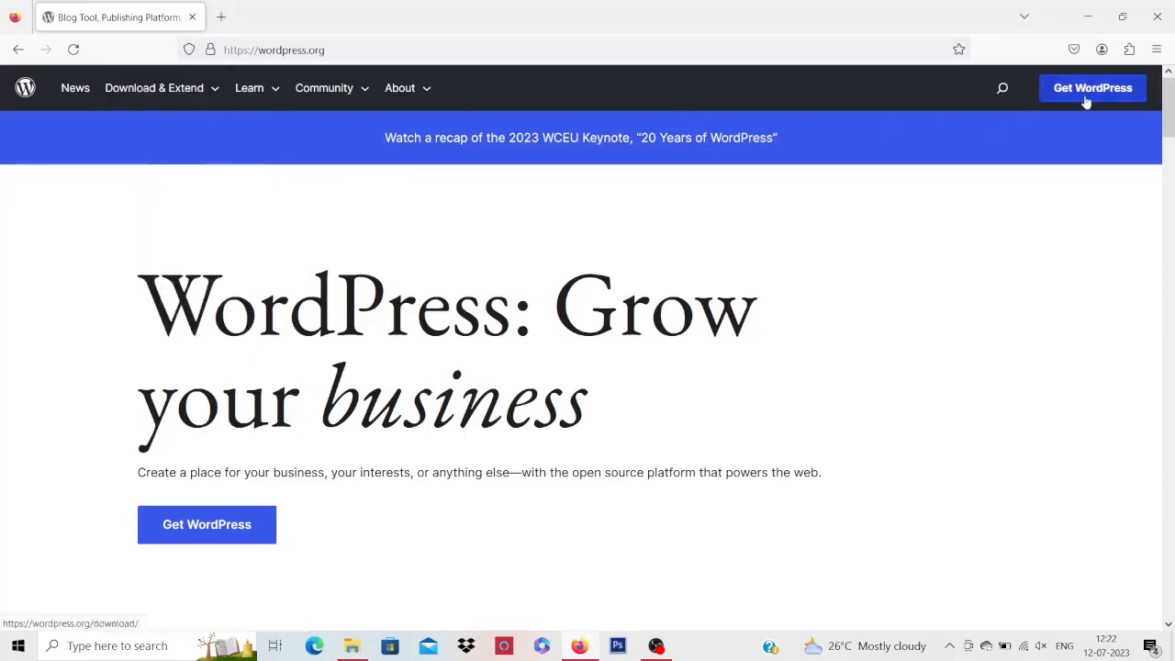
# Open the Get WordPress page and scroll through its WordPress 6.2.2 download offer
pyautogui.click(208, 533)
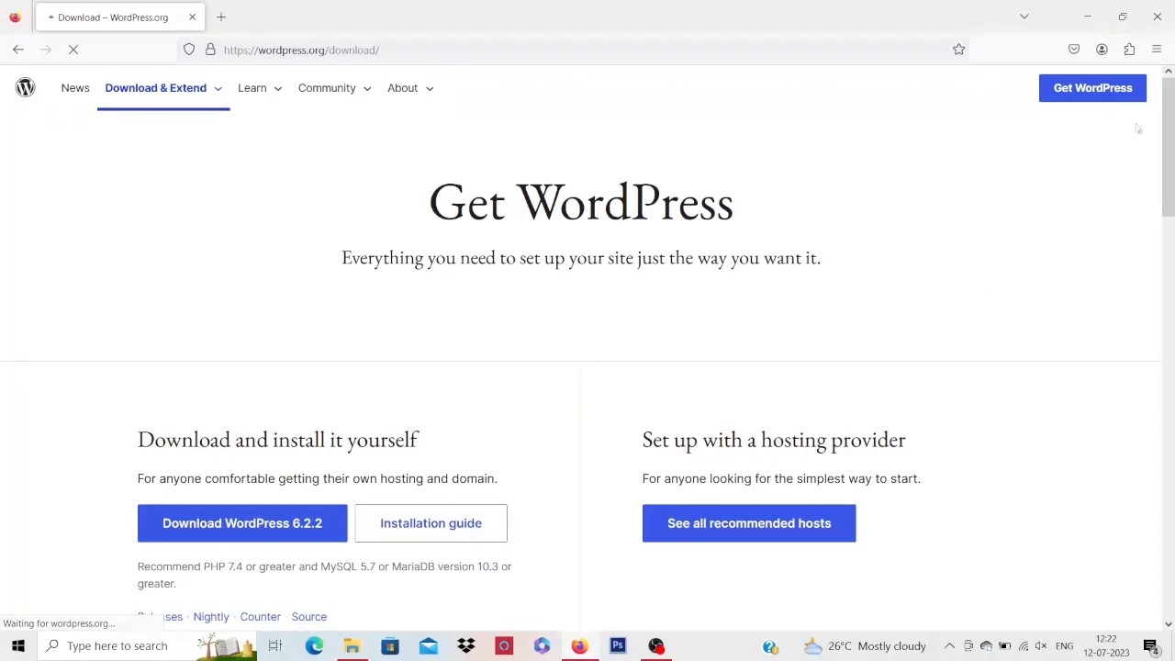
pyautogui.scroll(-4, 1168, 162)
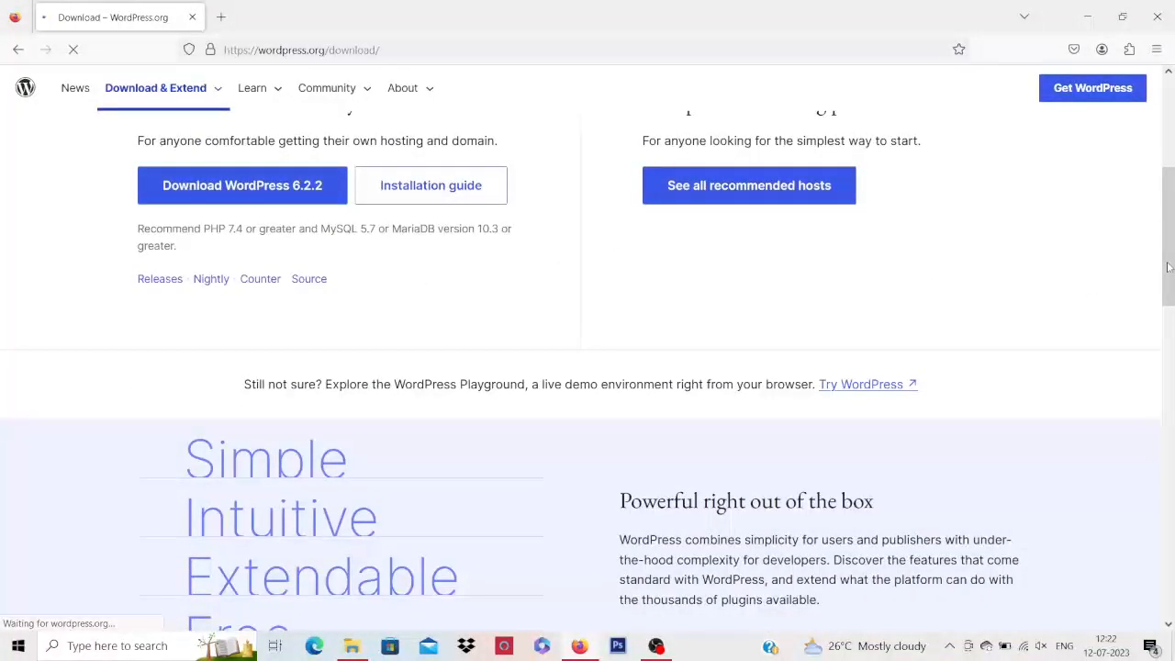
pyautogui.moveTo(1166, 278); pyautogui.dragTo(1172, 588)
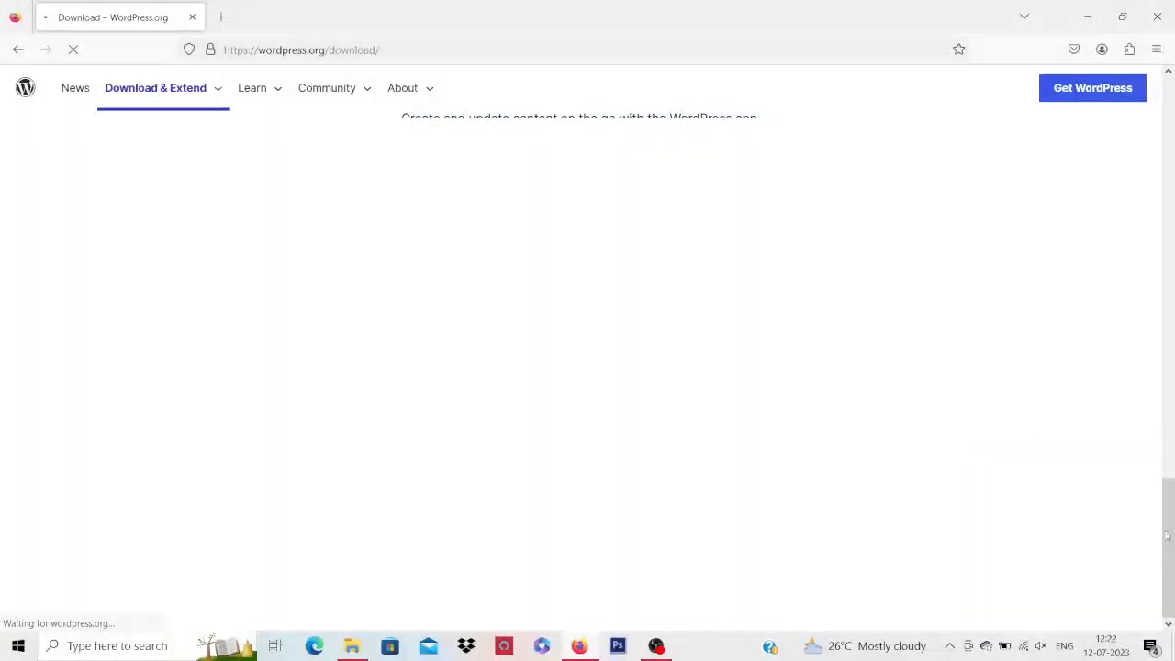
pyautogui.moveTo(1173, 535); pyautogui.dragTo(1162, 112)
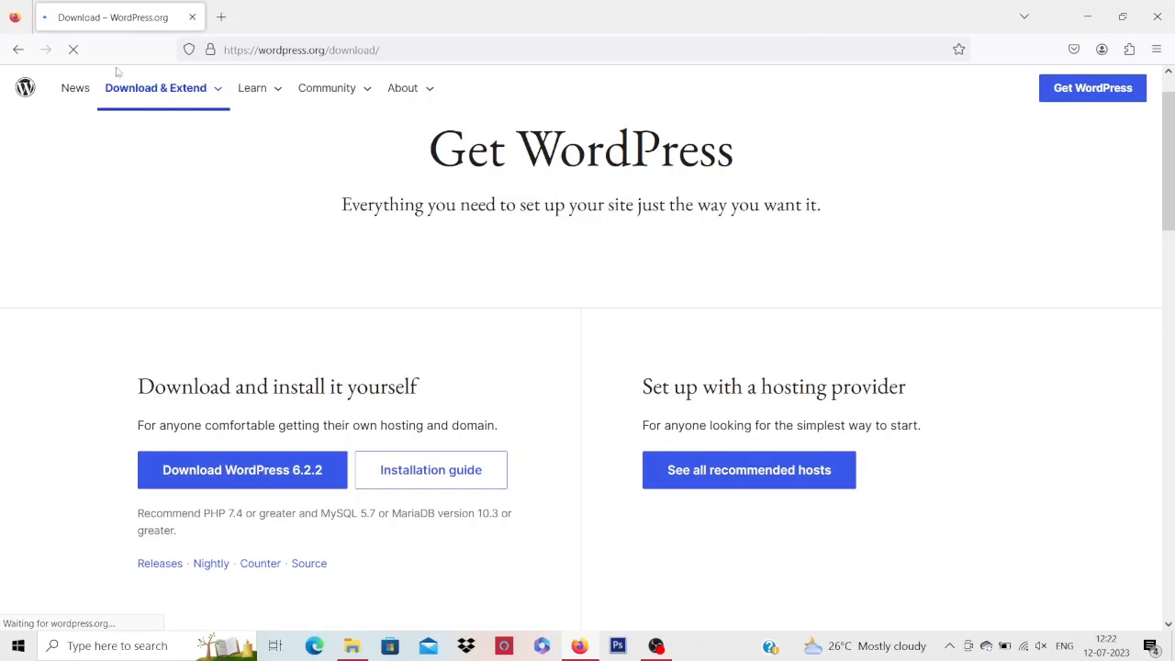
pyautogui.click(367, 49)
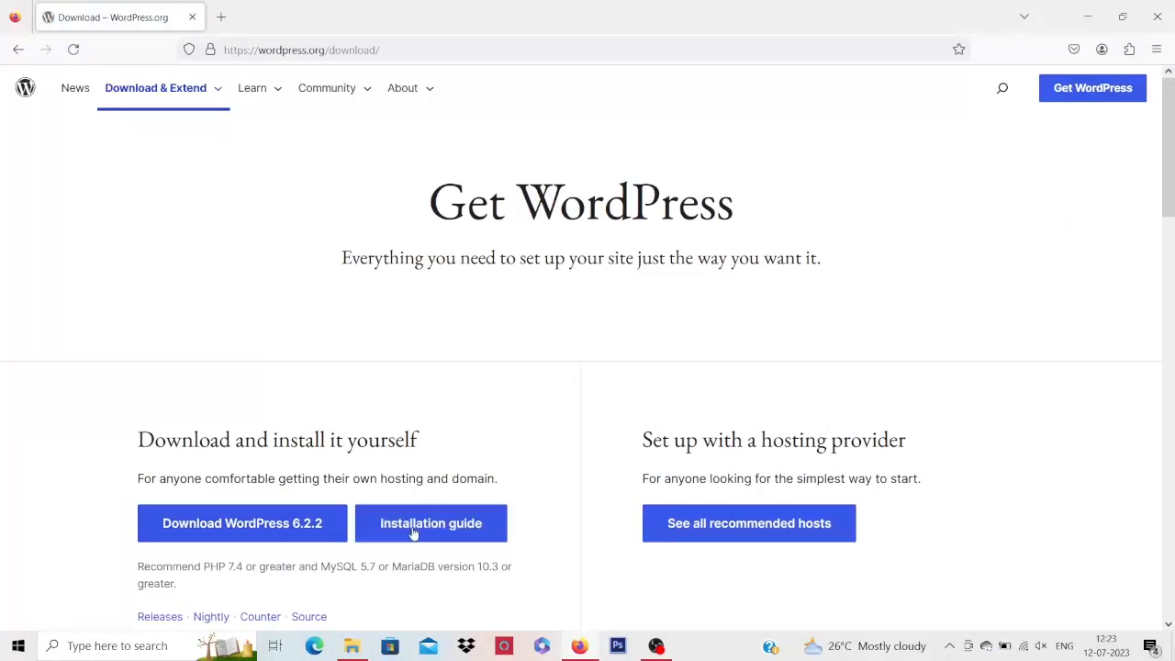
# Download the WordPress 6.2.2 zip, dismiss the thank-you message, and open the installation guide
pyautogui.click(294, 532)
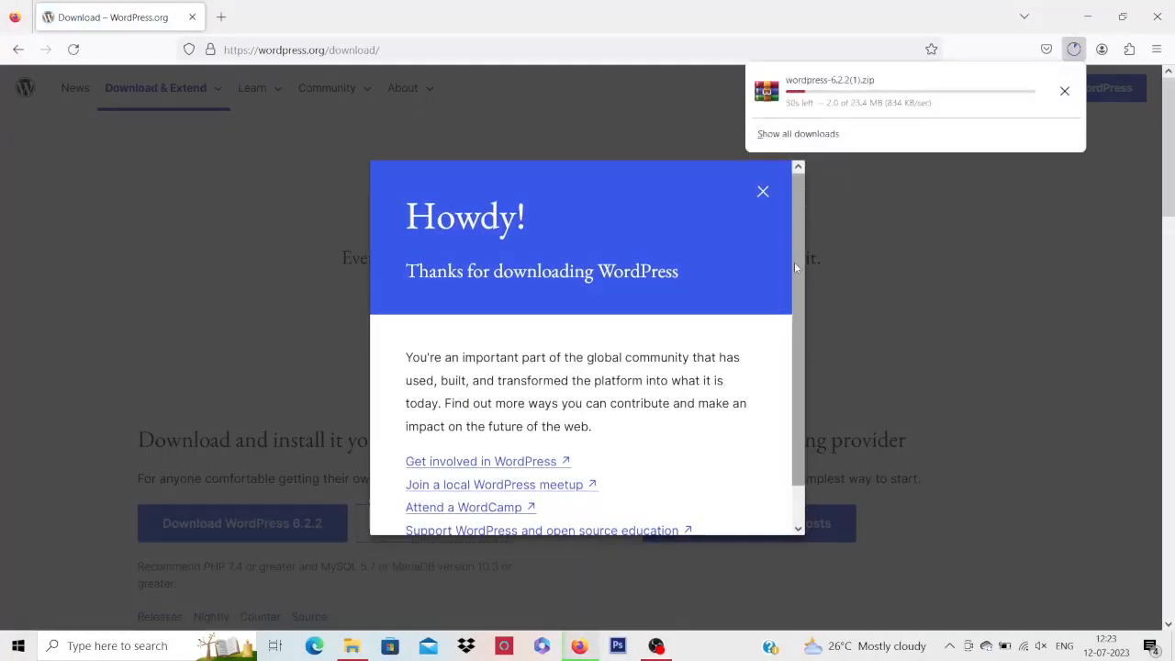
pyautogui.click(116, 349)
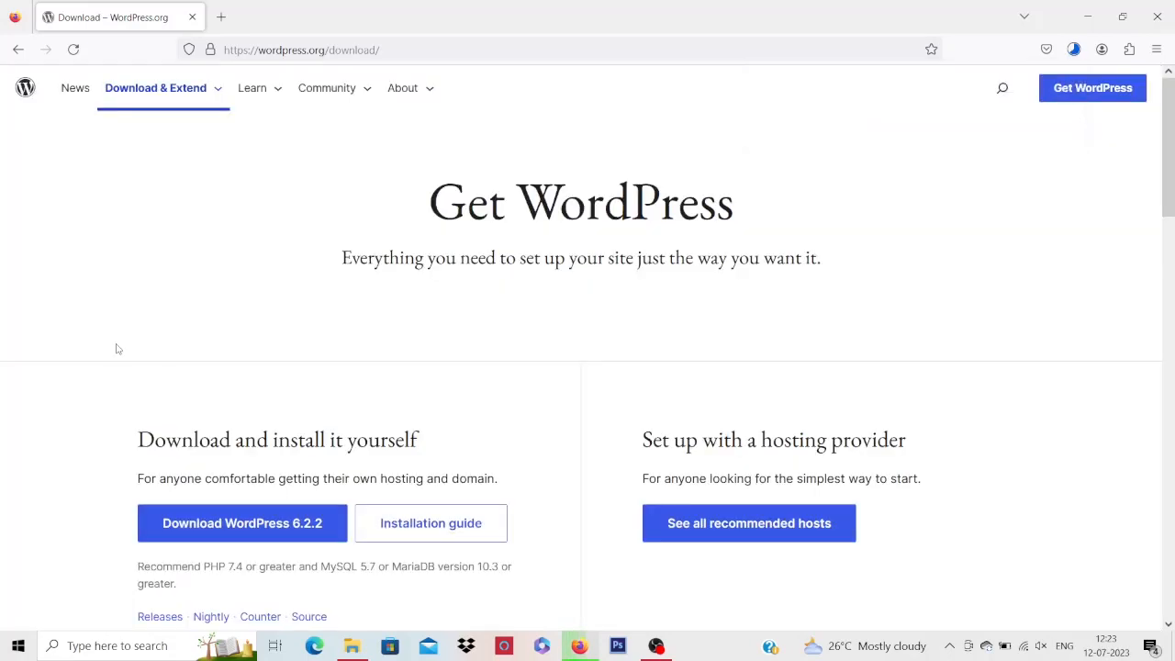
pyautogui.click(399, 525)
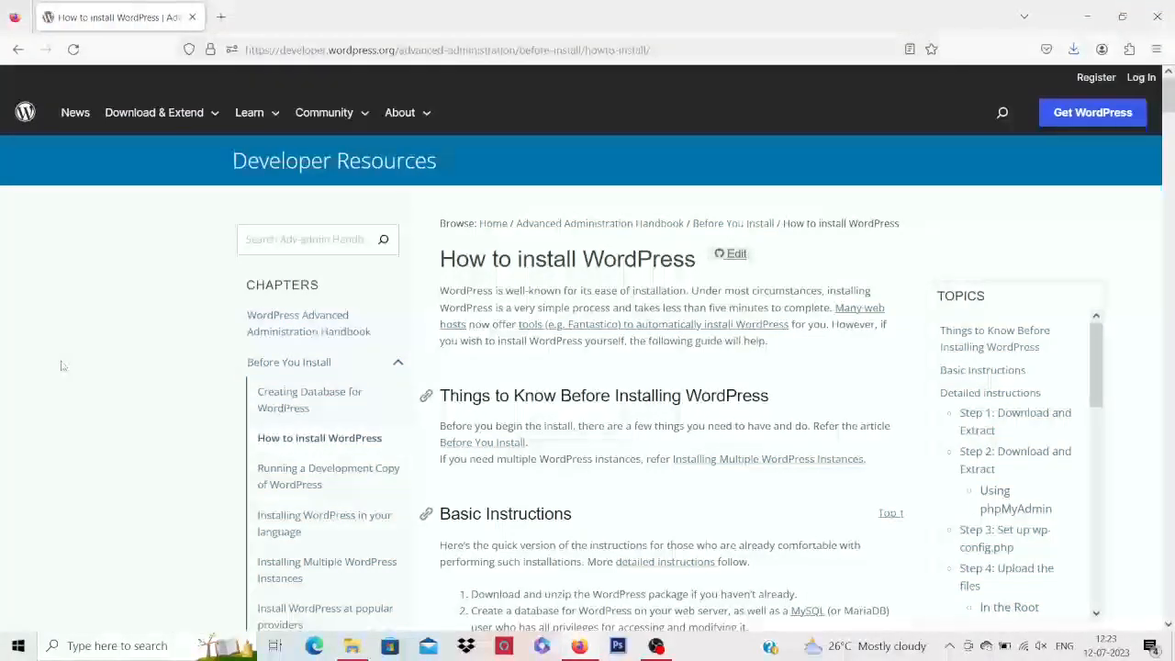
# Scroll through the How to install WordPress guide
pyautogui.scroll(-3, 63, 366)
pyautogui.scroll(3, 64, 365)
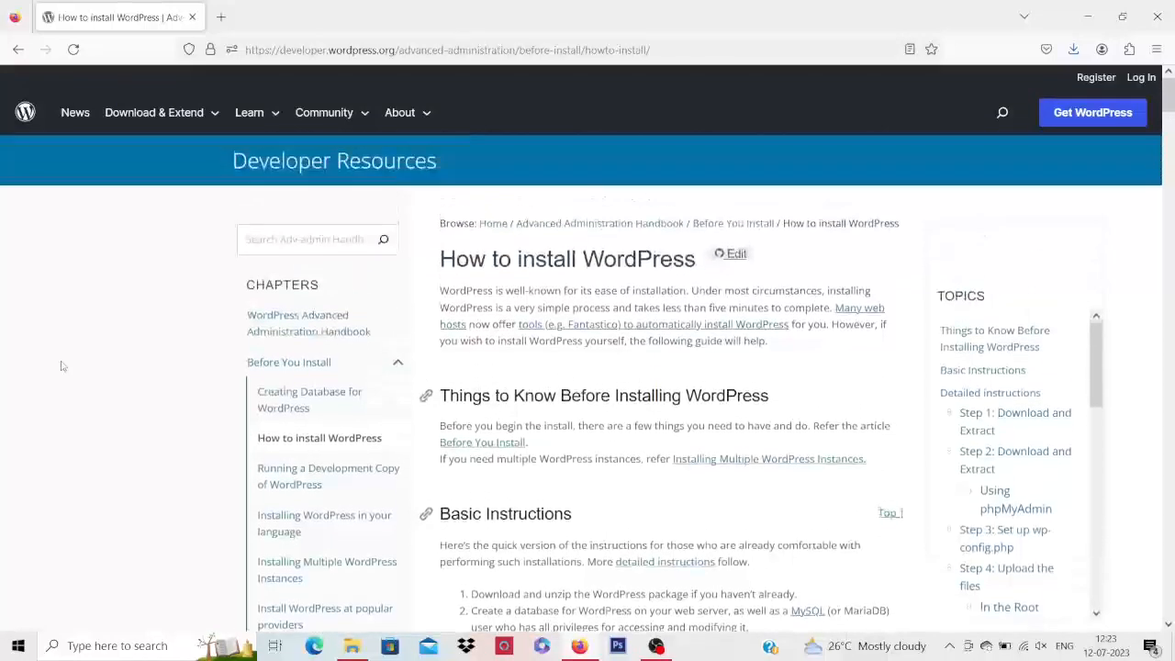
pyautogui.scroll(-2, 61, 365)
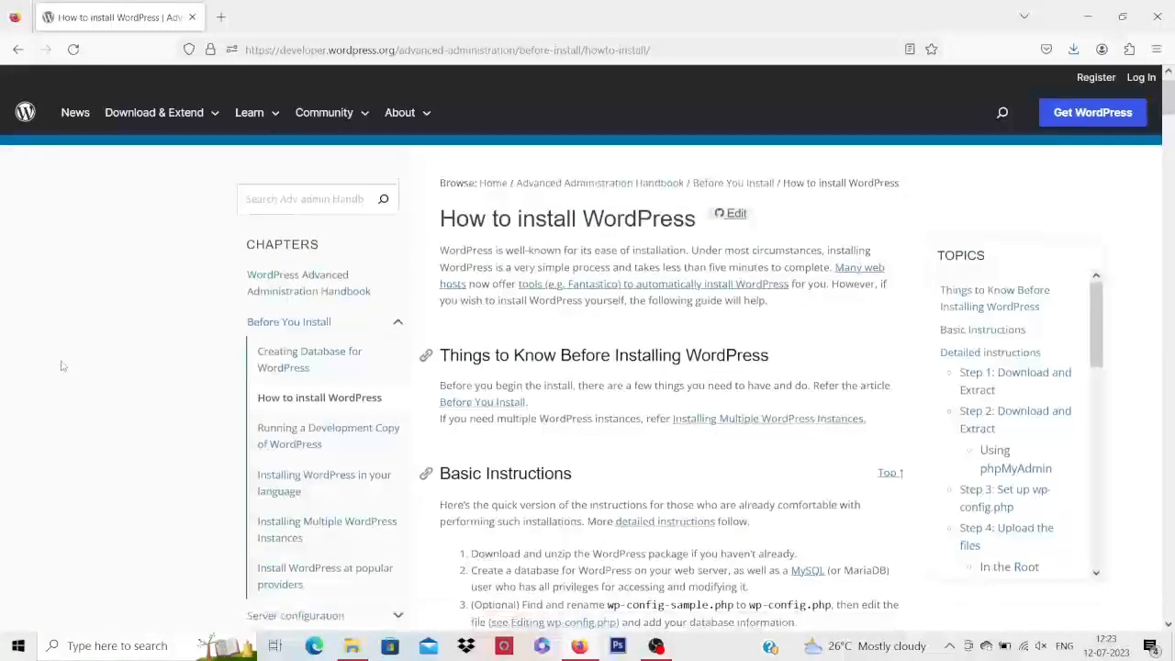
pyautogui.scroll(-5, 62, 365)
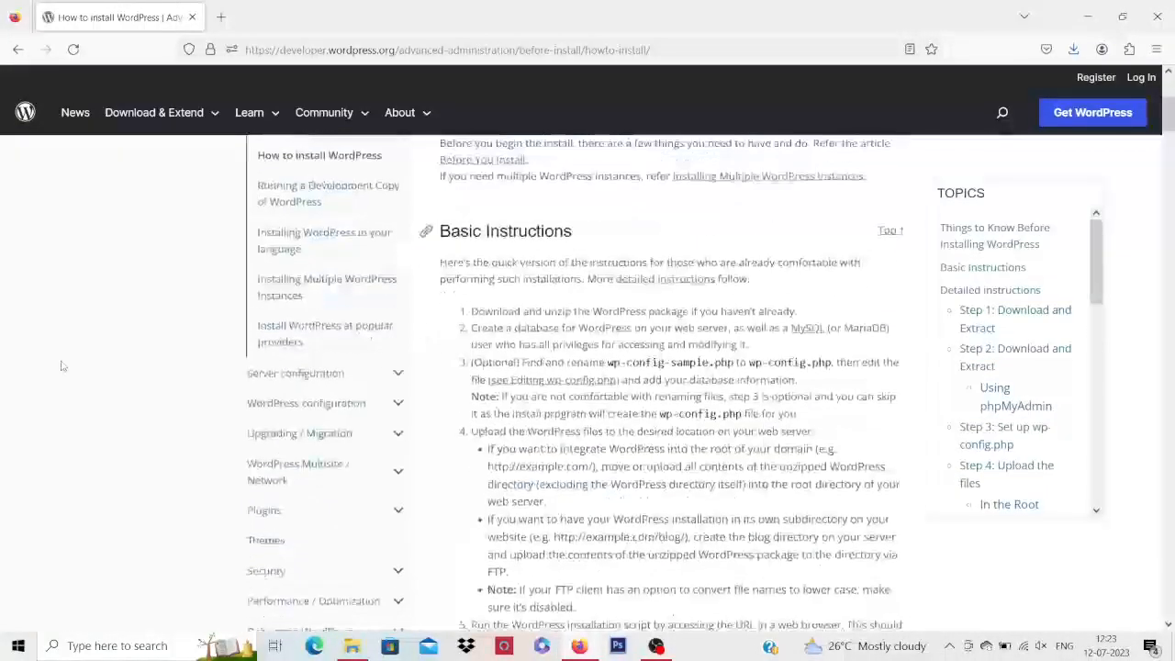
pyautogui.scroll(-12, 61, 366)
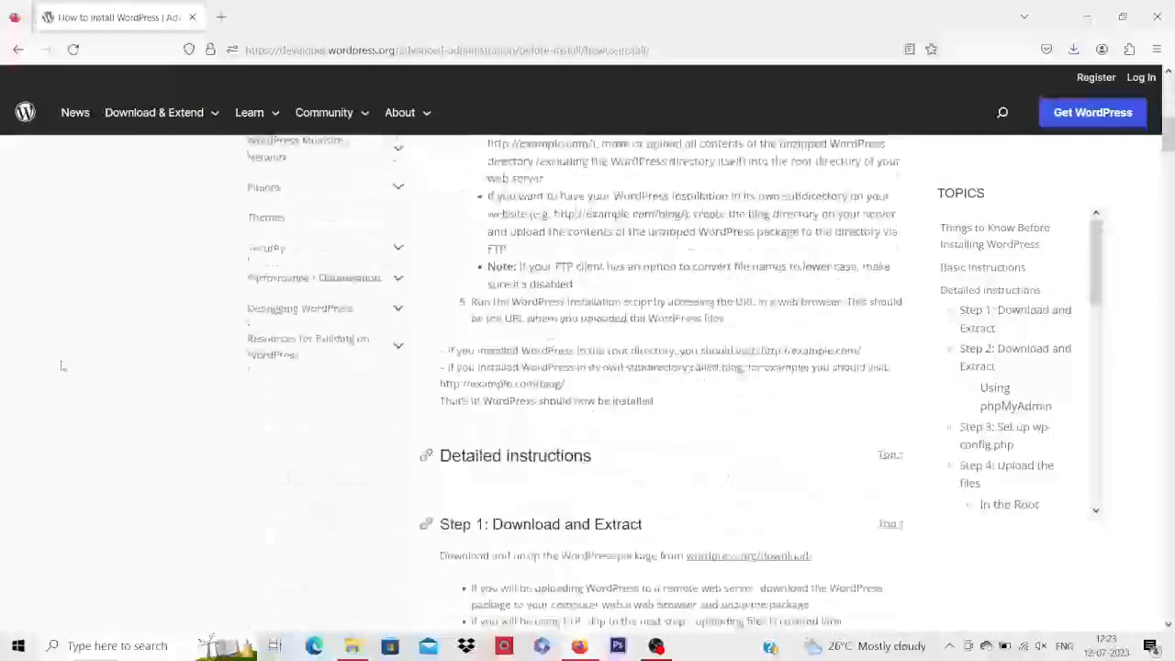
pyautogui.scroll(20, 61, 365)
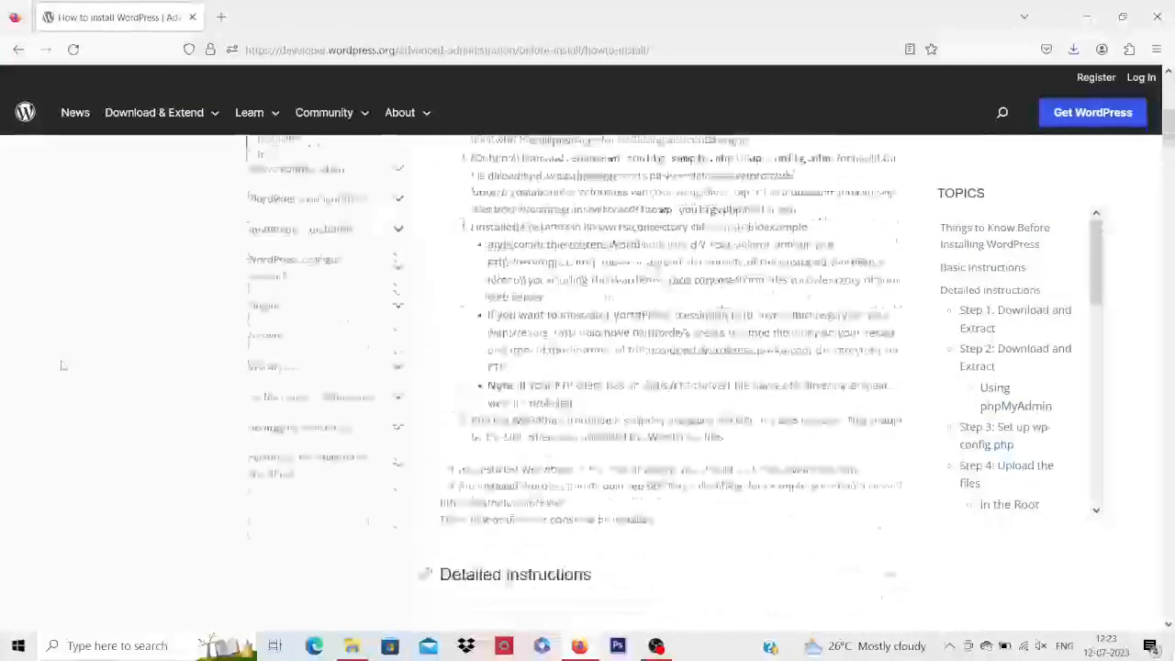
# Return to the download page and show the downloaded wordpress-6.2.2(1) zip in Downloads
pyautogui.click(18, 51)
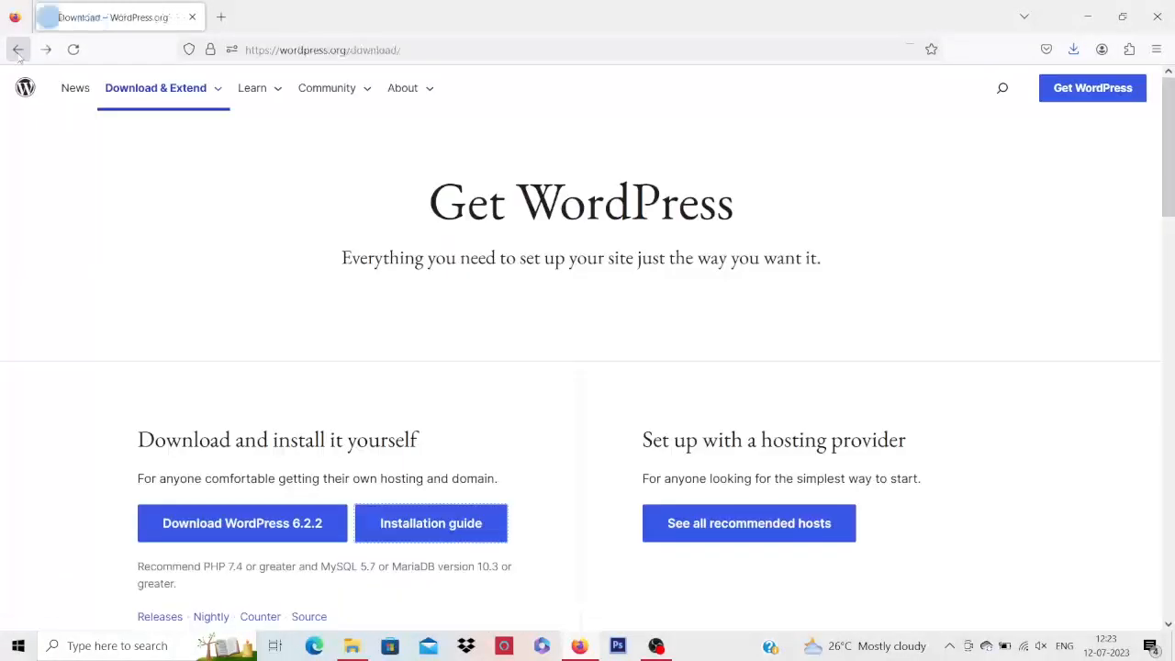
pyautogui.click(1074, 51)
pyautogui.click(1065, 89)
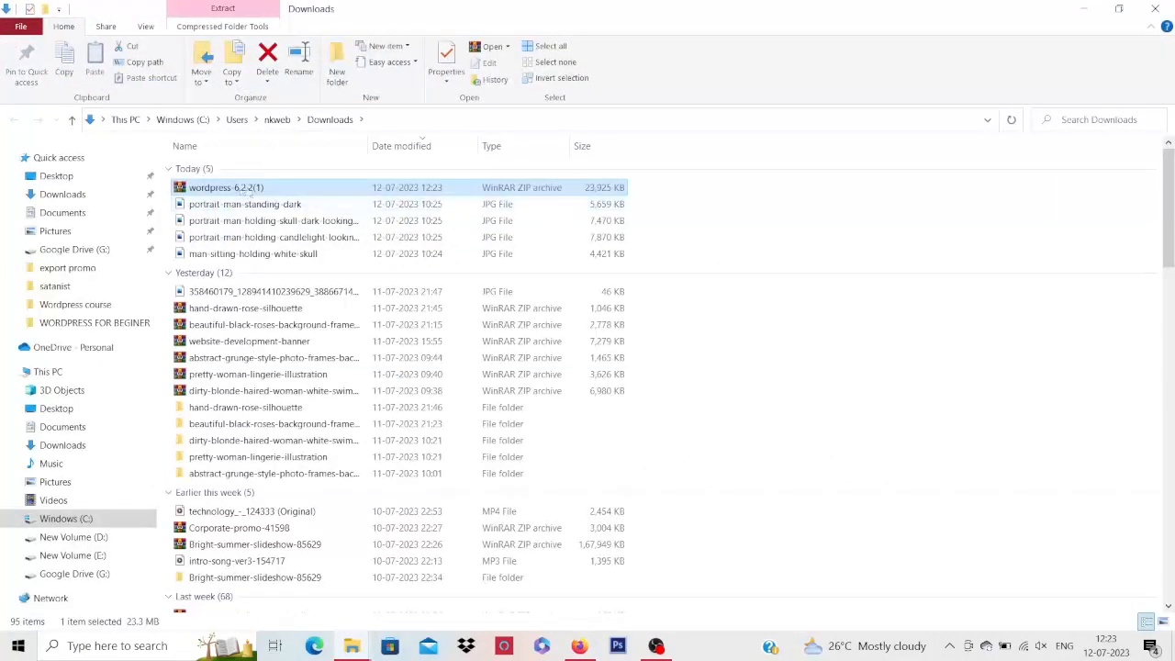
# Extract the wordpress-6.2.2(1) zip into its own folder, then minimize File Explorer and Firefox
pyautogui.click(59, 446)
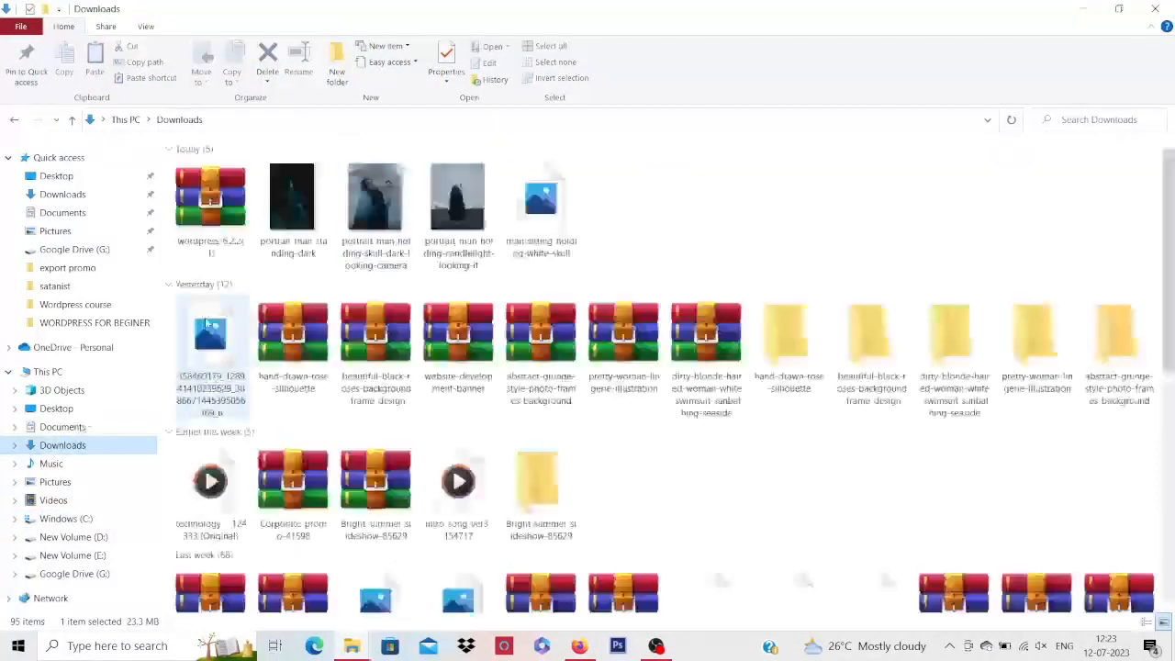
pyautogui.rightClick(187, 217)
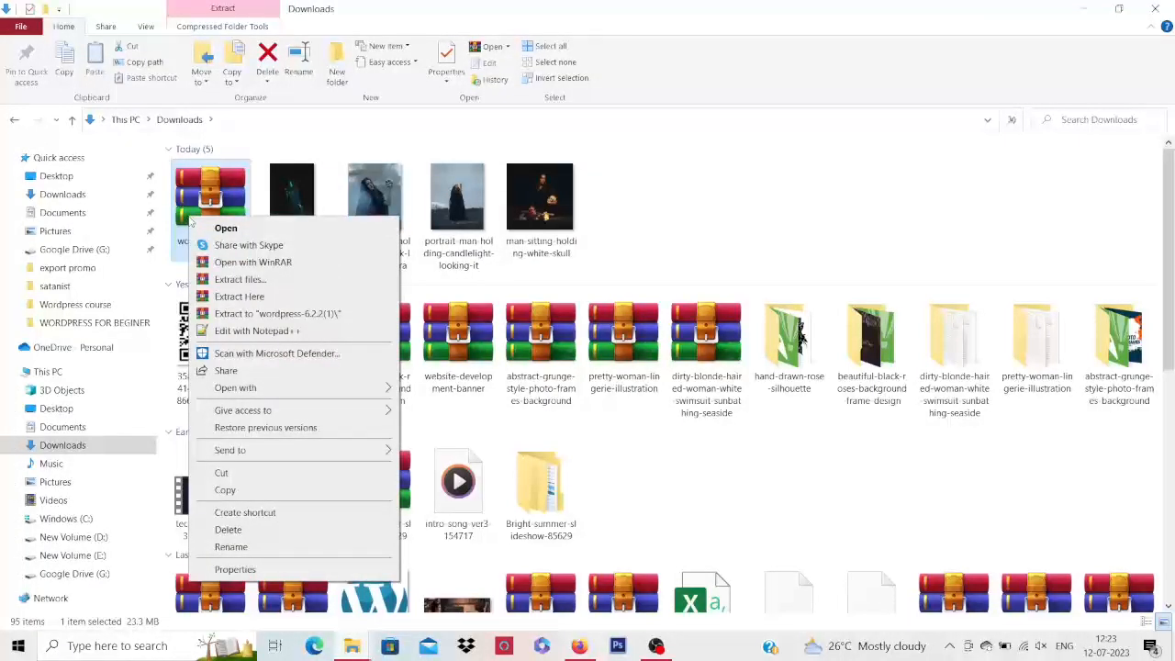
pyautogui.click(321, 314)
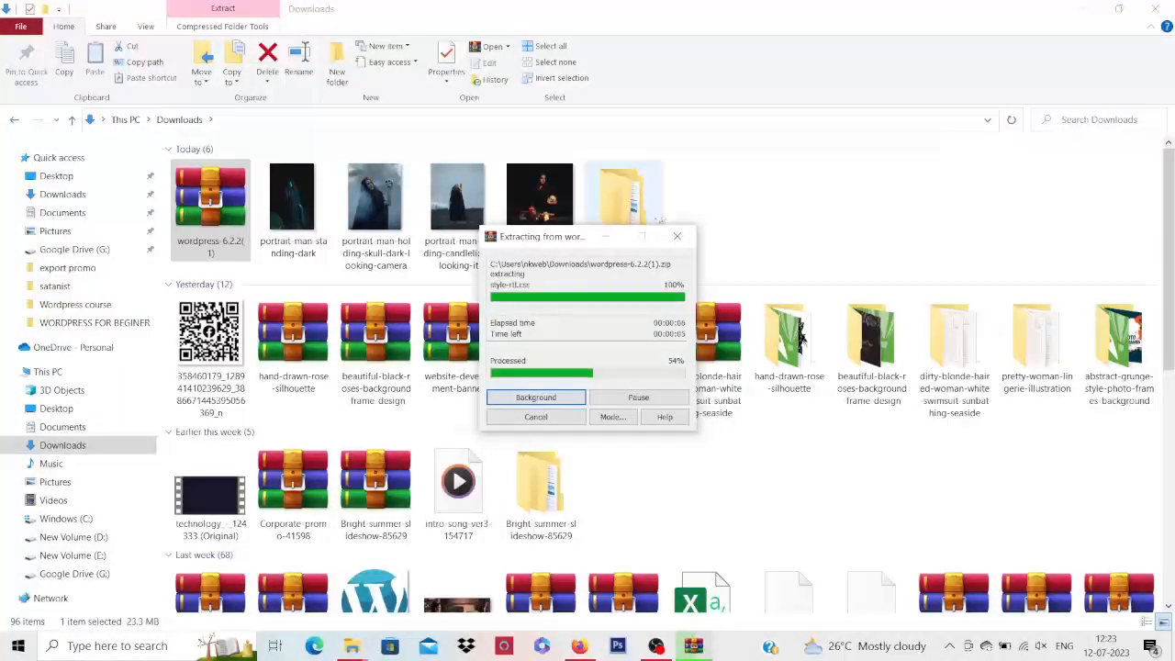
pyautogui.click(1085, 8)
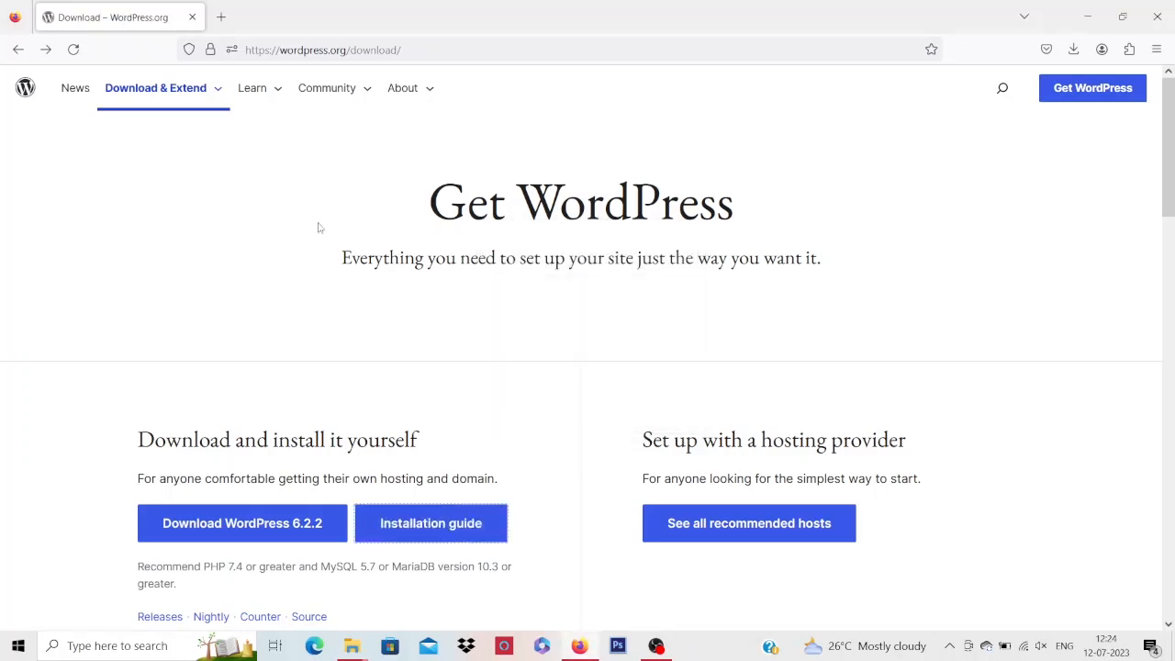
pyautogui.click(1087, 17)
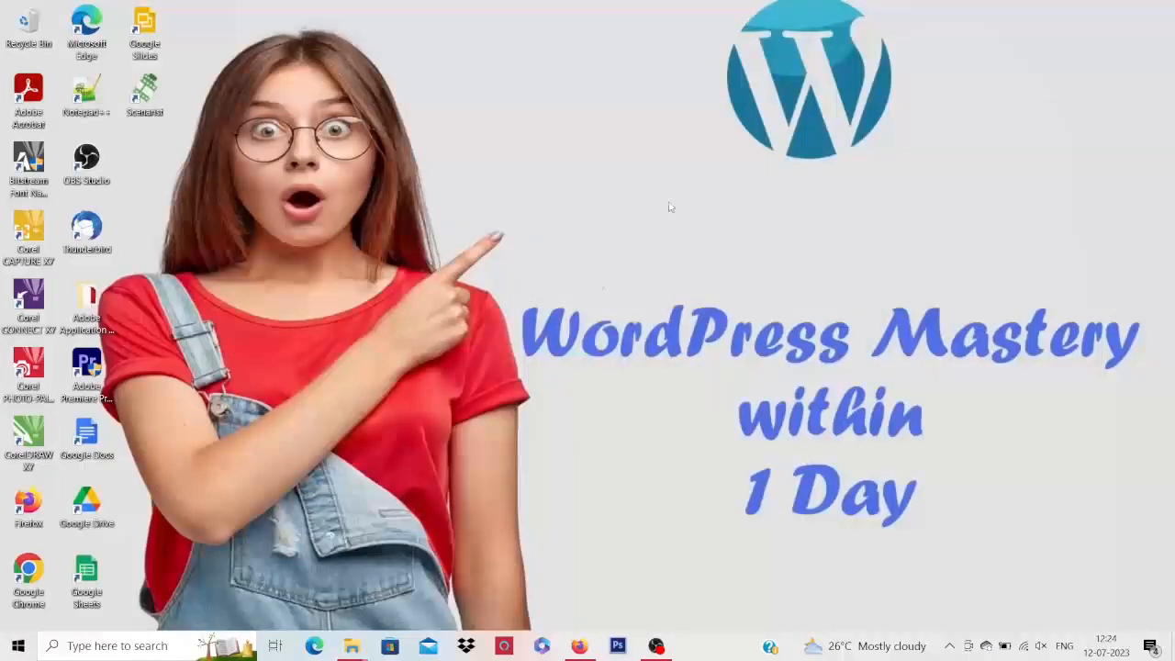
# Open wordpress-6.2.2(1)\wordpress and step through wp-admin, wp-content and wp-includes
pyautogui.moveTo(351, 643)
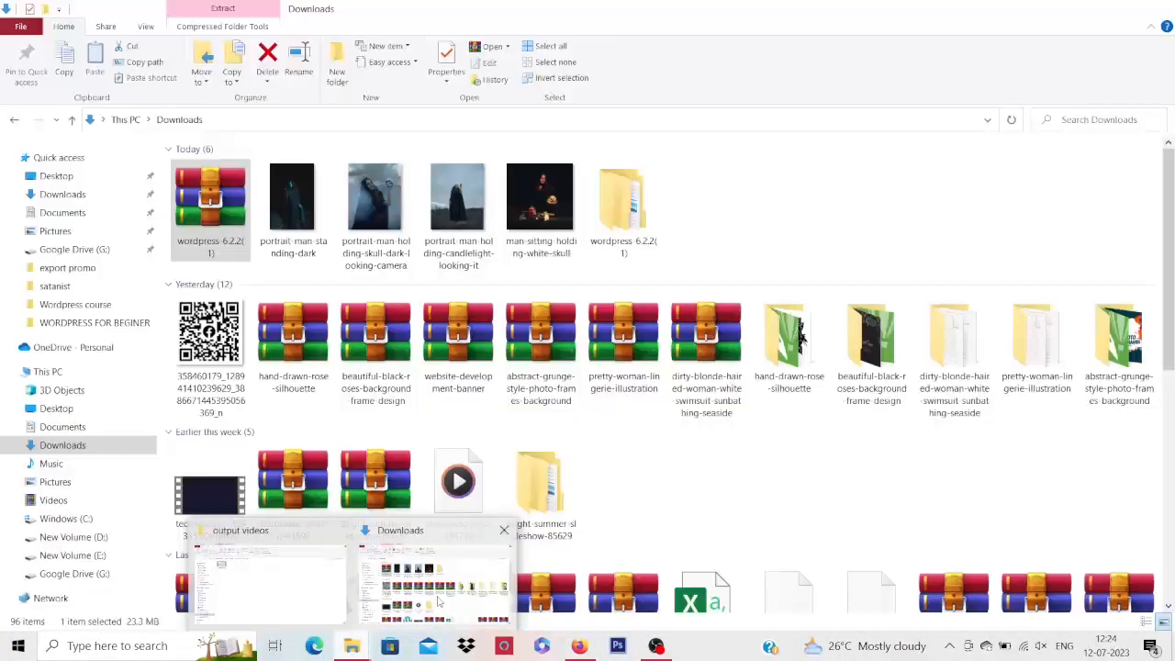
pyautogui.click(439, 601)
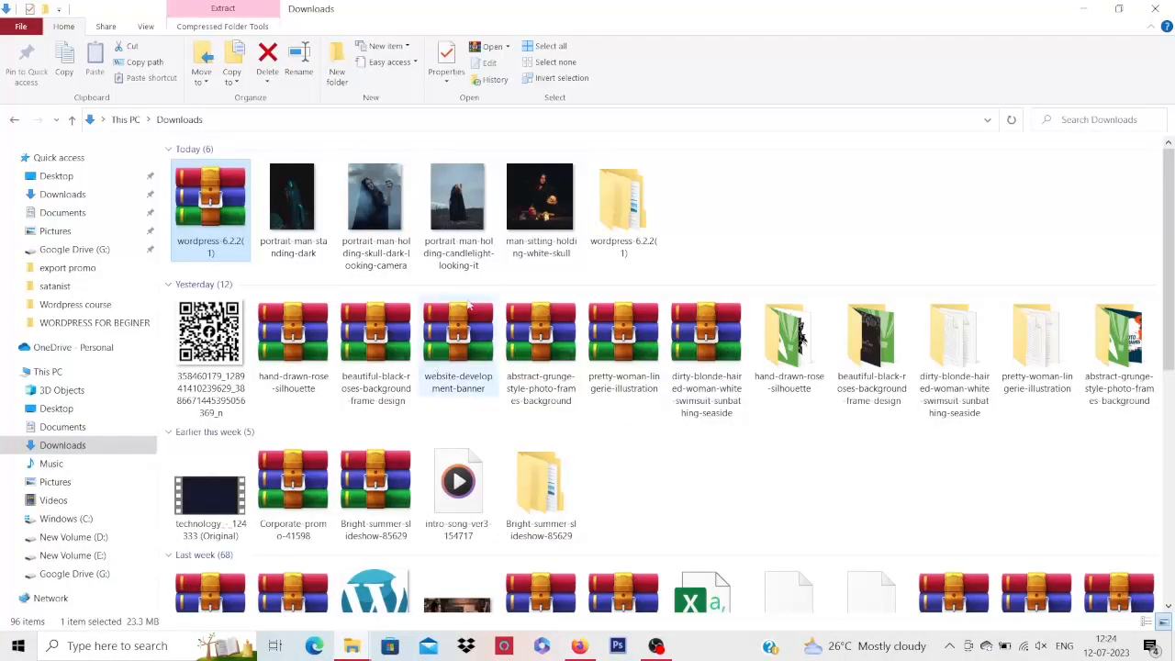
pyautogui.doubleClick(624, 228)
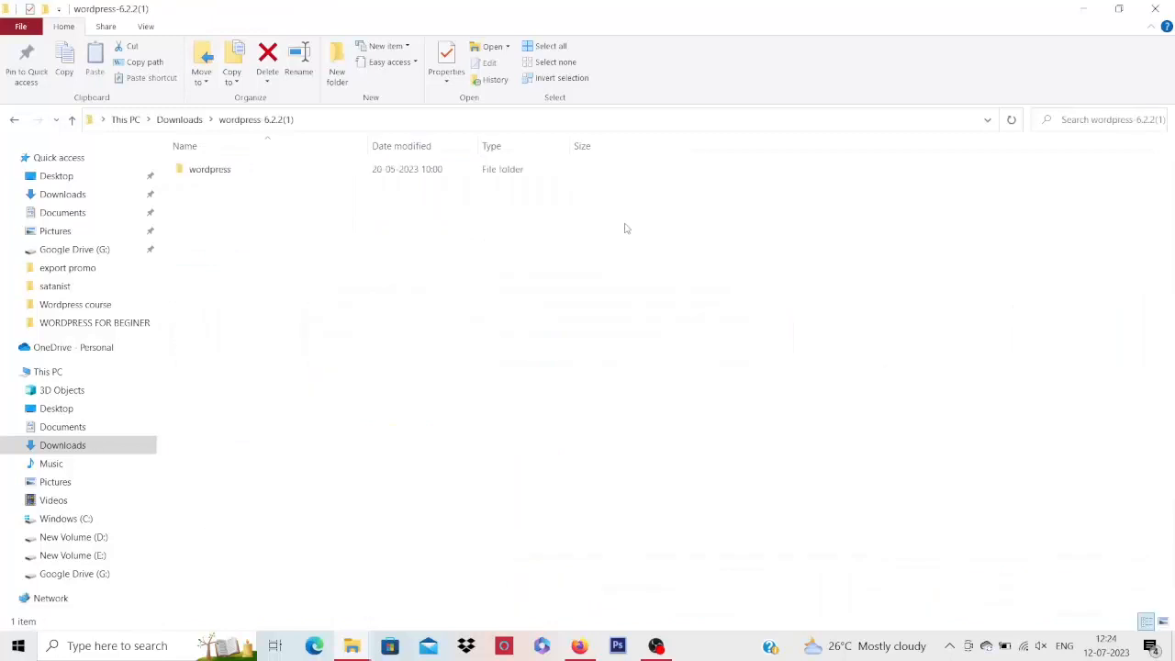
pyautogui.doubleClick(221, 173)
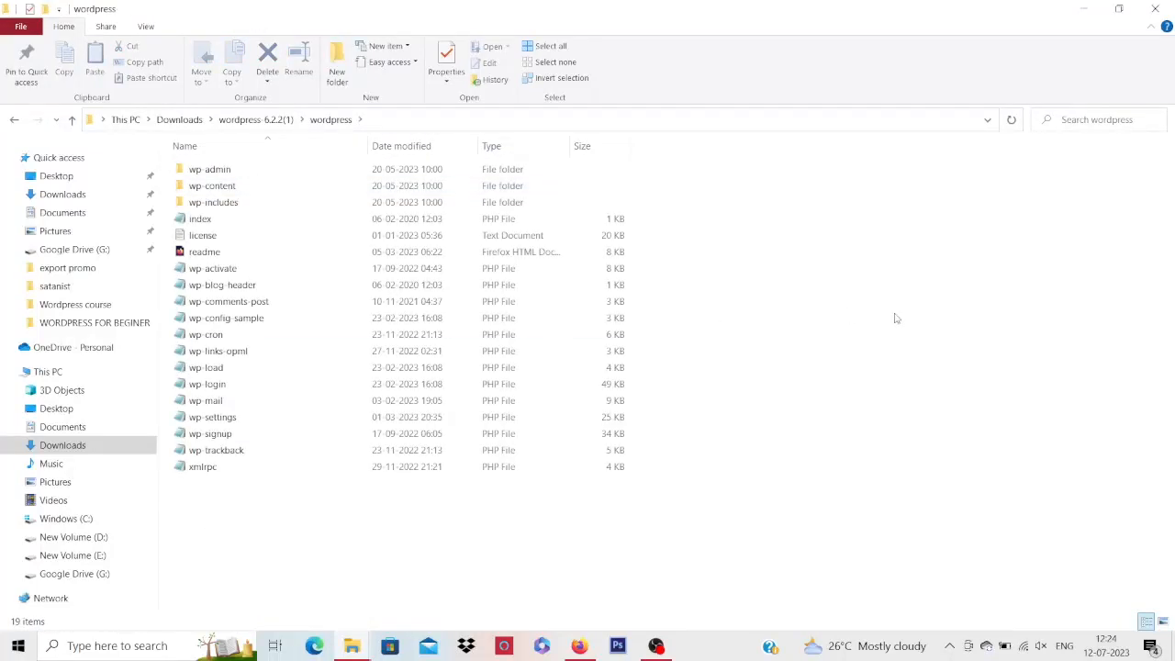
pyautogui.press('Down')
pyautogui.press('Down')
pyautogui.press('Down')
pyautogui.press('Down')
pyautogui.press('Down')
pyautogui.press('Down')
pyautogui.press('Down')
pyautogui.press('Up')
pyautogui.press('Up')
pyautogui.press('Up')
pyautogui.press('Up')
pyautogui.press('Up')
pyautogui.press('Up')
pyautogui.press('Up')
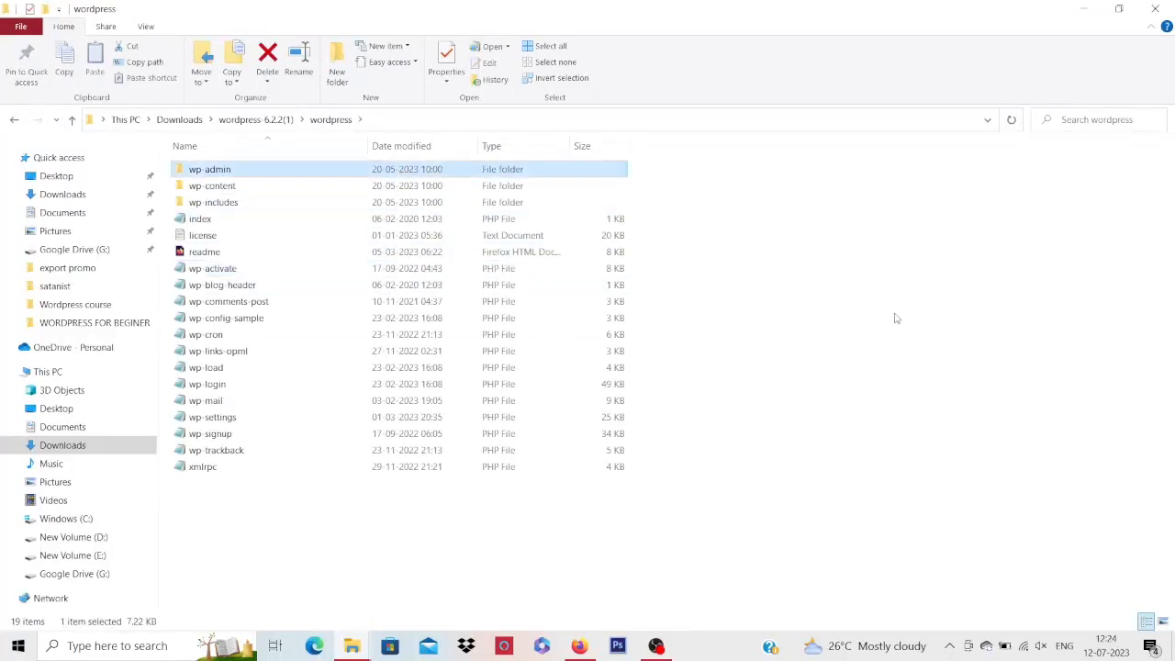
pyautogui.press('Down')
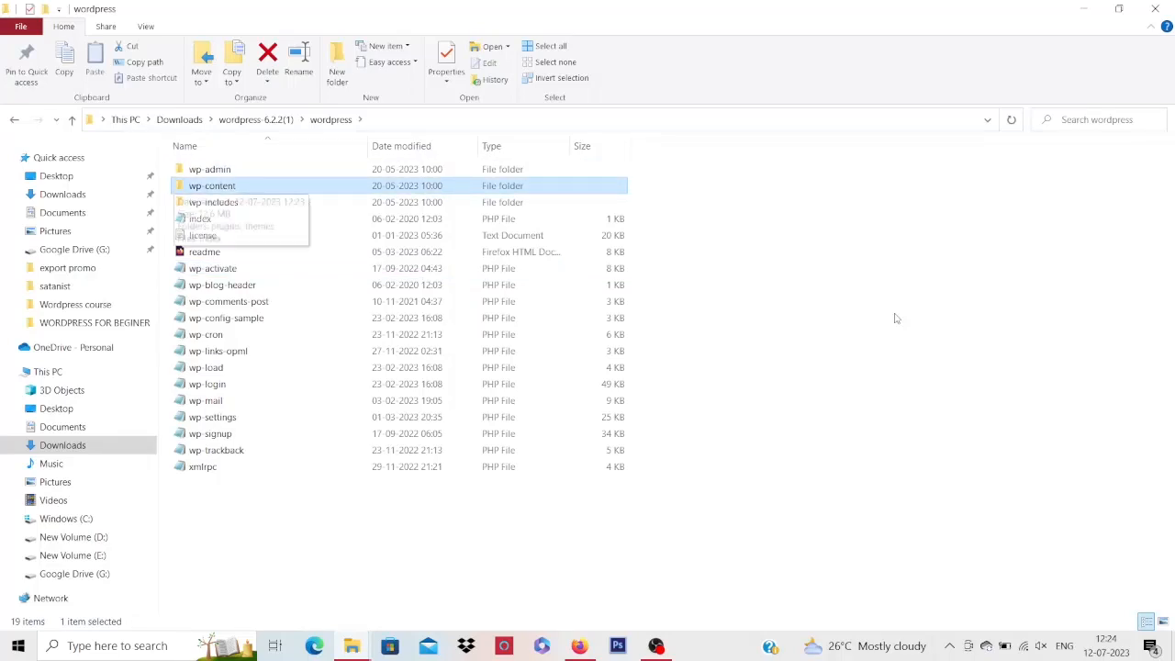
pyautogui.press('Down')
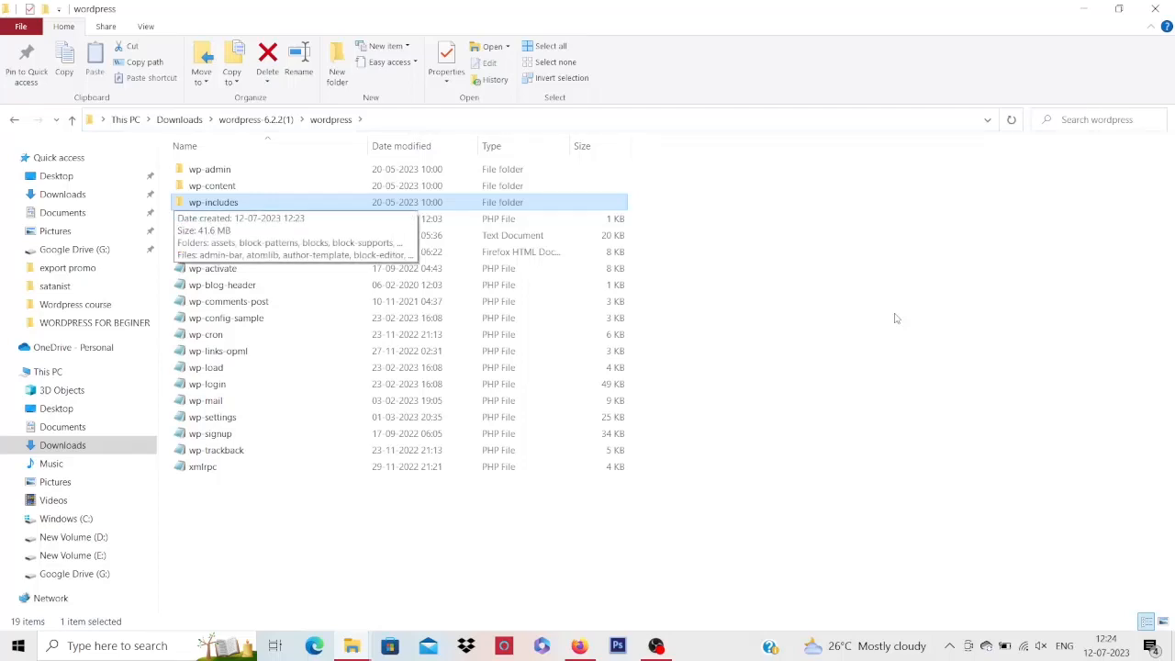
# Browse the wp-includes folder contents, then return to the wordpress folder
pyautogui.press('Return')
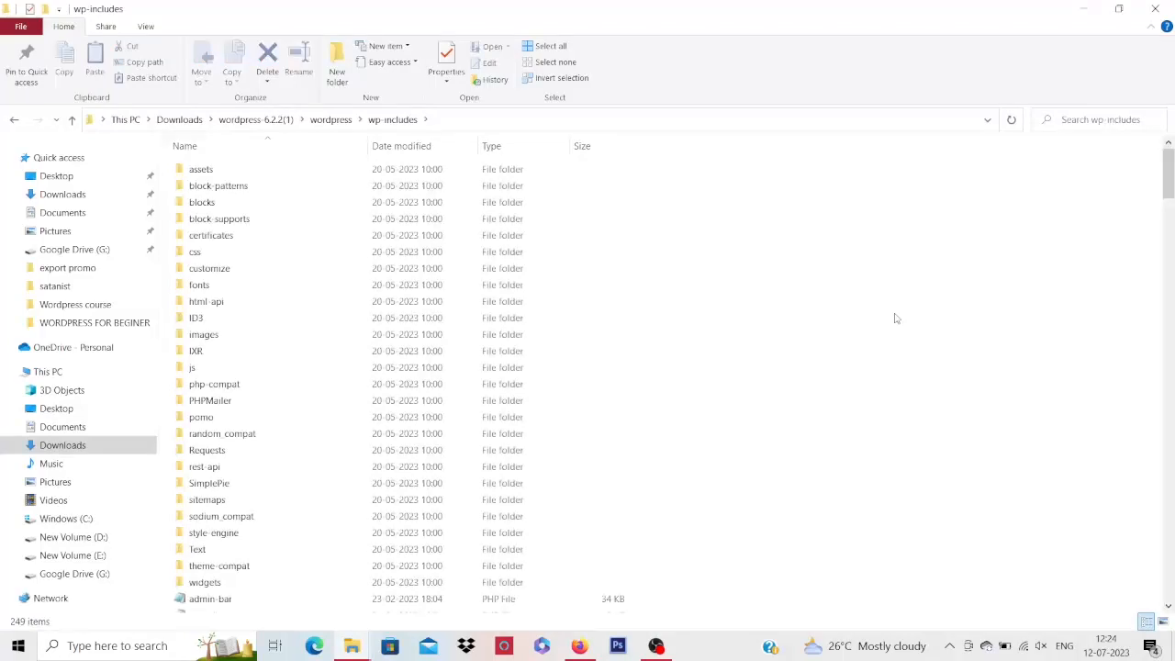
pyautogui.press('Down')
pyautogui.press('Down')
pyautogui.press('Down')
pyautogui.press('Down')
pyautogui.press('Down')
pyautogui.press('Down')
pyautogui.press('Down')
pyautogui.press('Down')
pyautogui.press('Down')
pyautogui.press('Down')
pyautogui.press('Down')
pyautogui.press('Down')
pyautogui.press('Down')
pyautogui.press('Down')
pyautogui.press('Down')
pyautogui.press('Down')
pyautogui.press('Down')
pyautogui.press('Down')
pyautogui.press('Down')
pyautogui.press('Down')
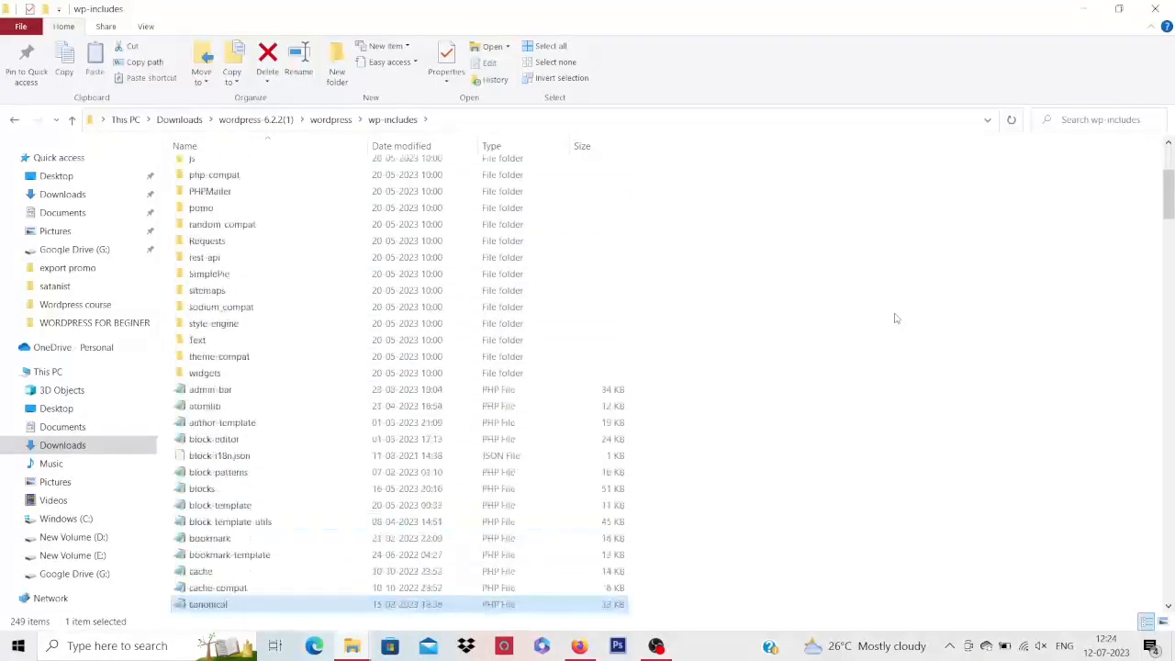
pyautogui.press('Down')
pyautogui.press('Down')
pyautogui.press('Down')
pyautogui.press('Down')
pyautogui.press('Down')
pyautogui.press('Down')
pyautogui.press('Down')
pyautogui.press('Down')
pyautogui.press('Up')
pyautogui.press('Up')
pyautogui.press('Up')
pyautogui.press('Up')
pyautogui.press('Up')
pyautogui.press('Up')
pyautogui.press('Up')
pyautogui.press('Up')
pyautogui.press('Up')
pyautogui.press('Up')
pyautogui.press('Up')
pyautogui.press('Up')
pyautogui.press('Up')
pyautogui.press('Up')
pyautogui.press('Up')
pyautogui.press('Up')
pyautogui.press('Up')
pyautogui.press('Up')
pyautogui.press('Up')
pyautogui.press('Up')
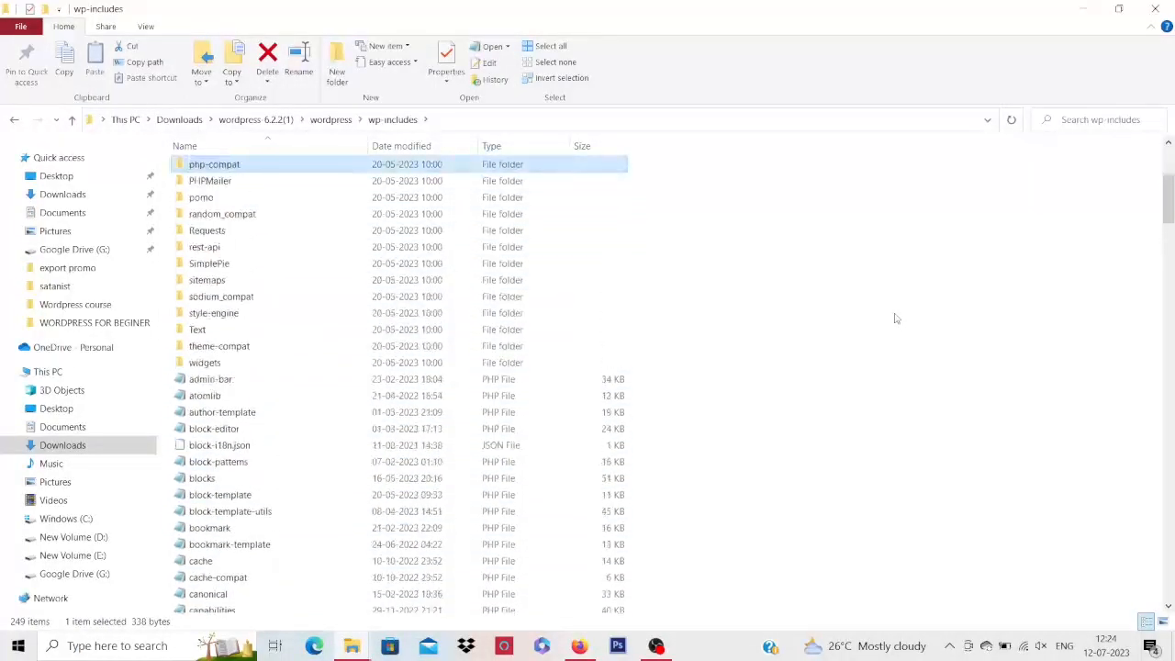
pyautogui.press('Up')
pyautogui.press('Up')
pyautogui.press('Up')
pyautogui.press('Up')
pyautogui.press('Up')
pyautogui.press('Up')
pyautogui.press('Up')
pyautogui.press('Up')
pyautogui.press('Up')
pyautogui.press('Up')
pyautogui.press('Up')
pyautogui.press('Up')
pyautogui.press('Up')
pyautogui.press('BackSpace')
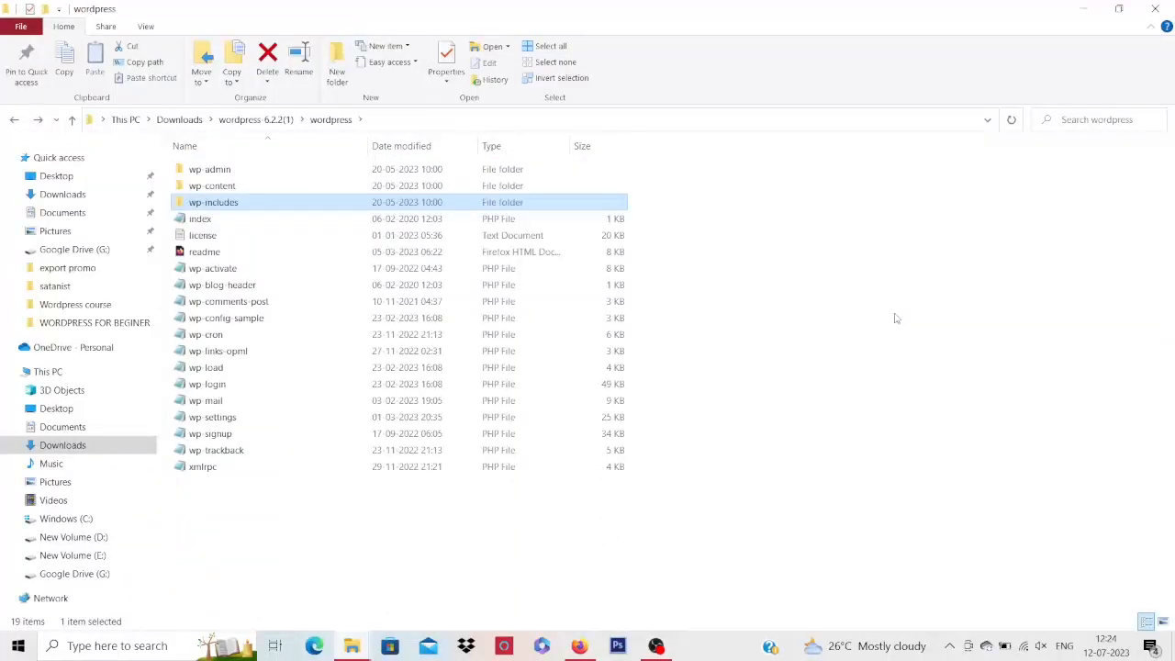
# Select the wp-config-sample file in the wordpress folder
pyautogui.press('Down')
pyautogui.press('Down')
pyautogui.press('Down')
pyautogui.press('Down')
pyautogui.click(879, 316)
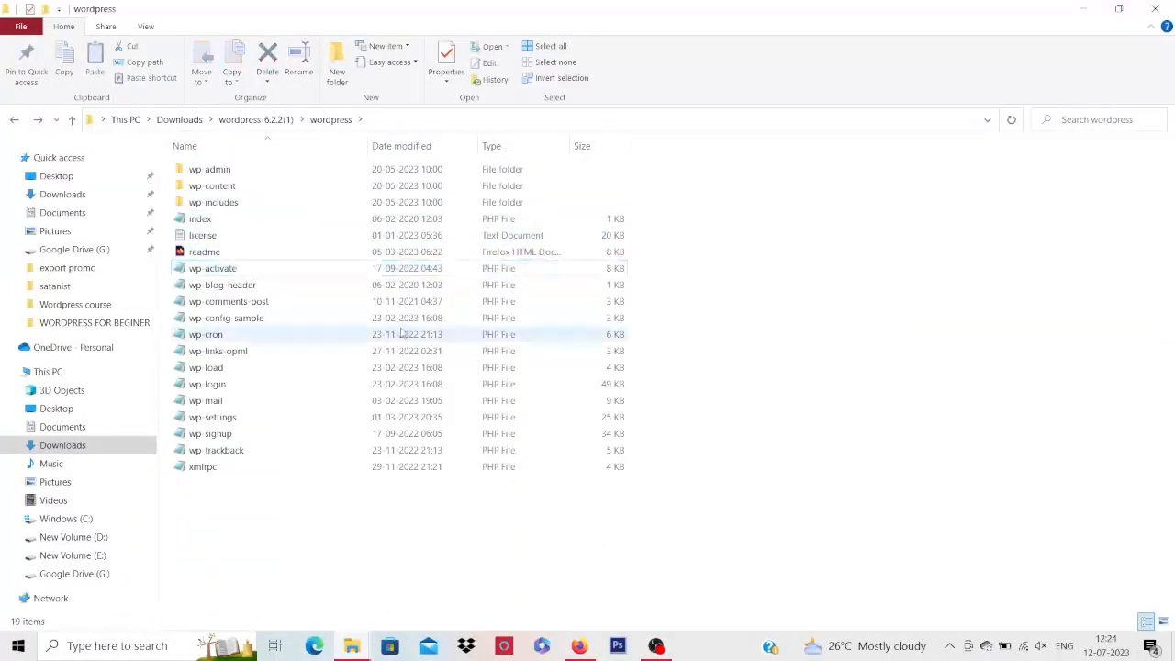
pyautogui.click(258, 320)
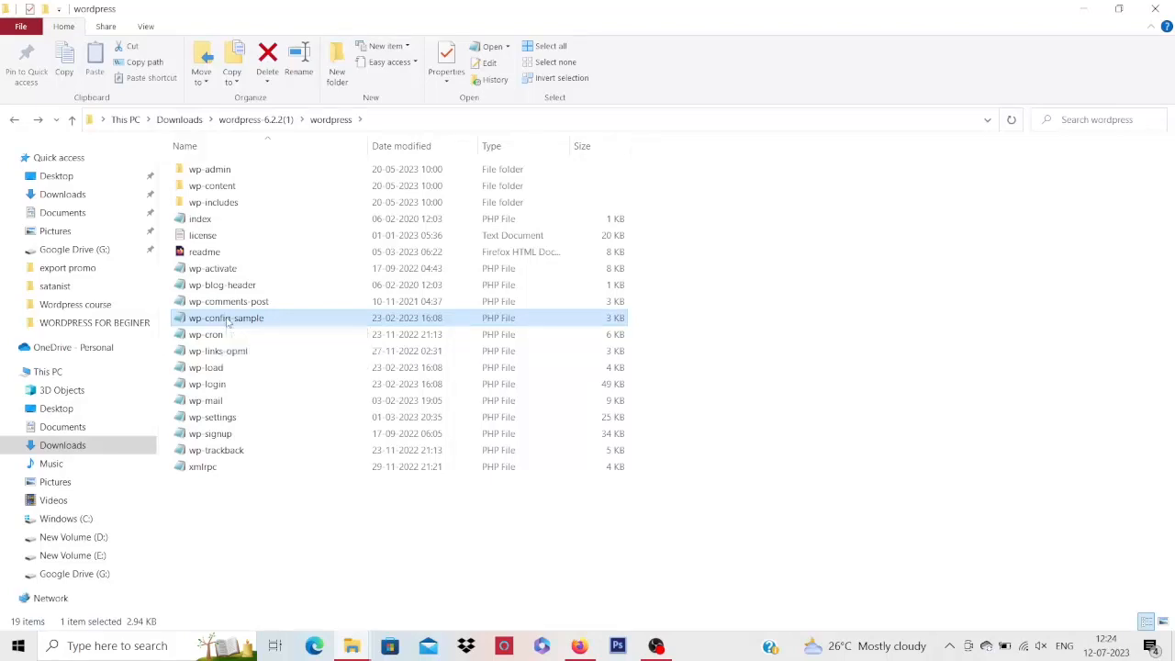
# Open wp-config-sample in maximized Notepad and place the cursor inside 'database_name_here'
pyautogui.doubleClick(230, 319)
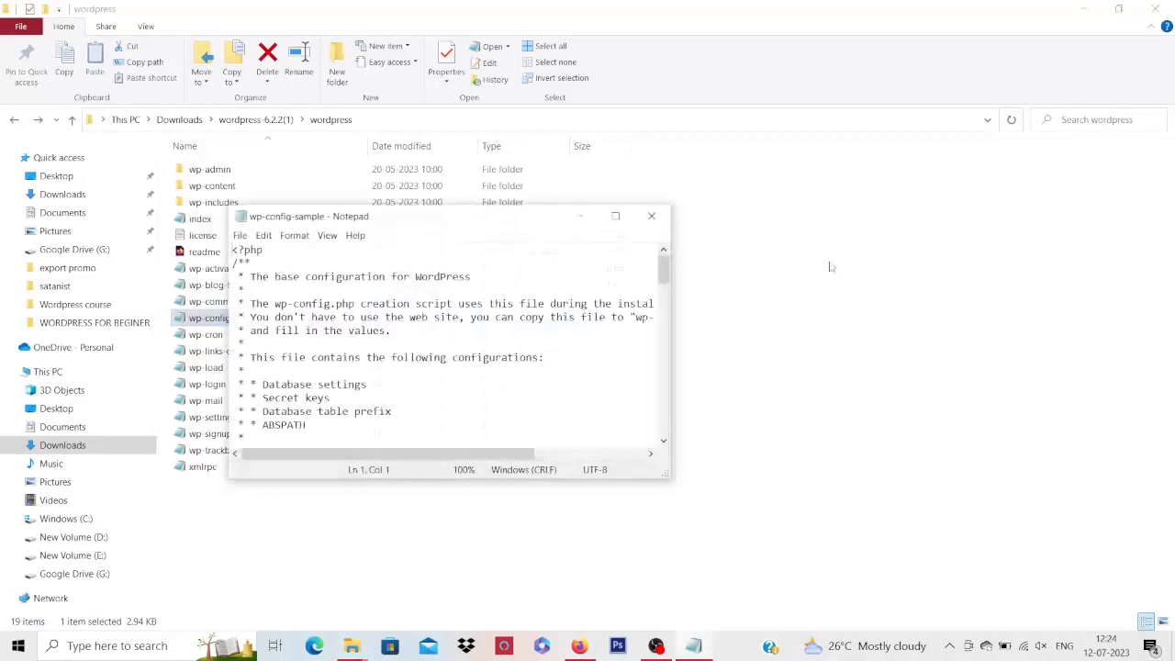
pyautogui.click(615, 215)
pyautogui.click(347, 312)
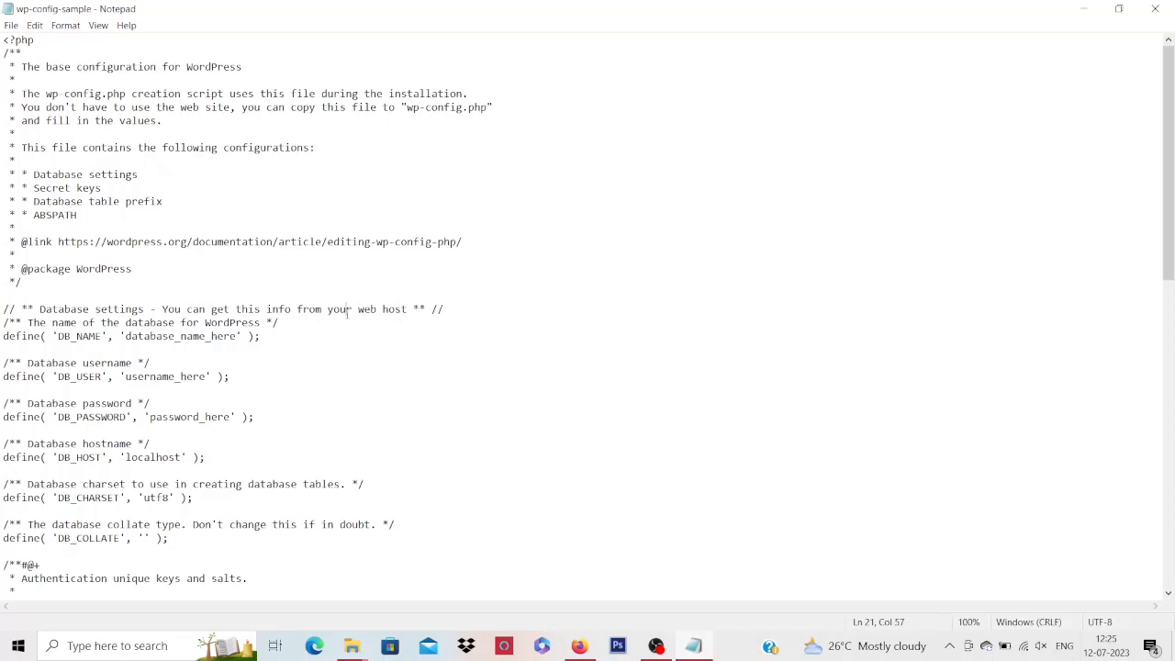
pyautogui.click(242, 336)
pyautogui.press('Left')
pyautogui.press('Left')
pyautogui.press('Left')
pyautogui.press('Left')
pyautogui.moveTo(125, 336); pyautogui.dragTo(246, 338)
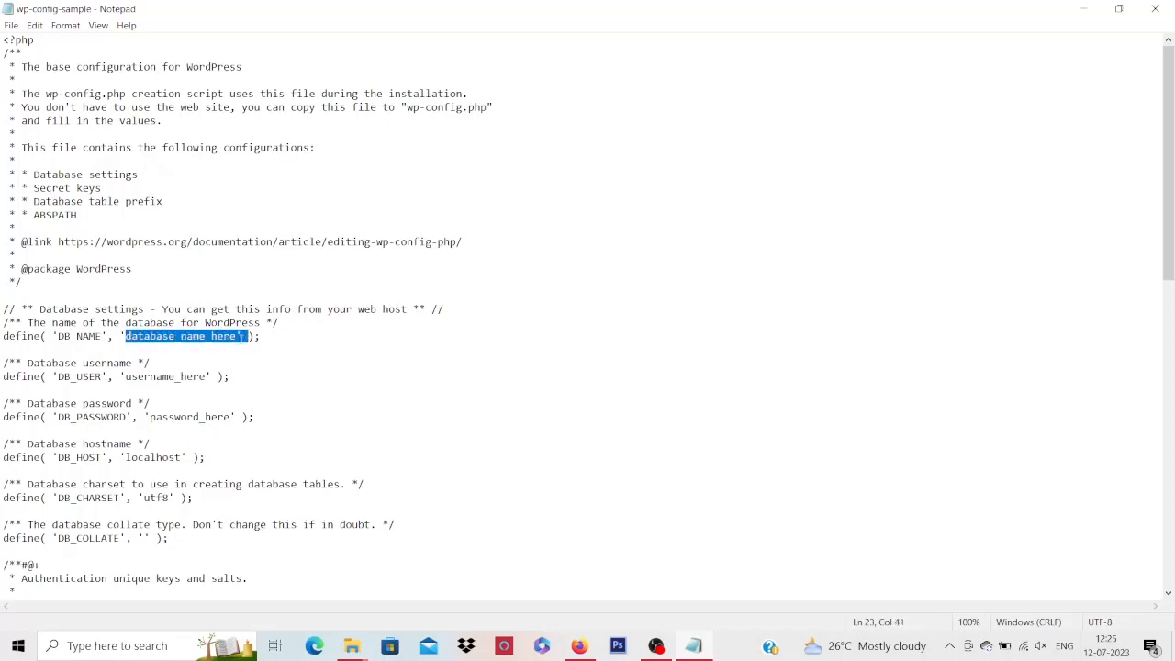
pyautogui.press('Left')
pyautogui.press('Left')
pyautogui.moveTo(125, 336); pyautogui.dragTo(238, 337)
pyautogui.press('Down')
pyautogui.press('Down')
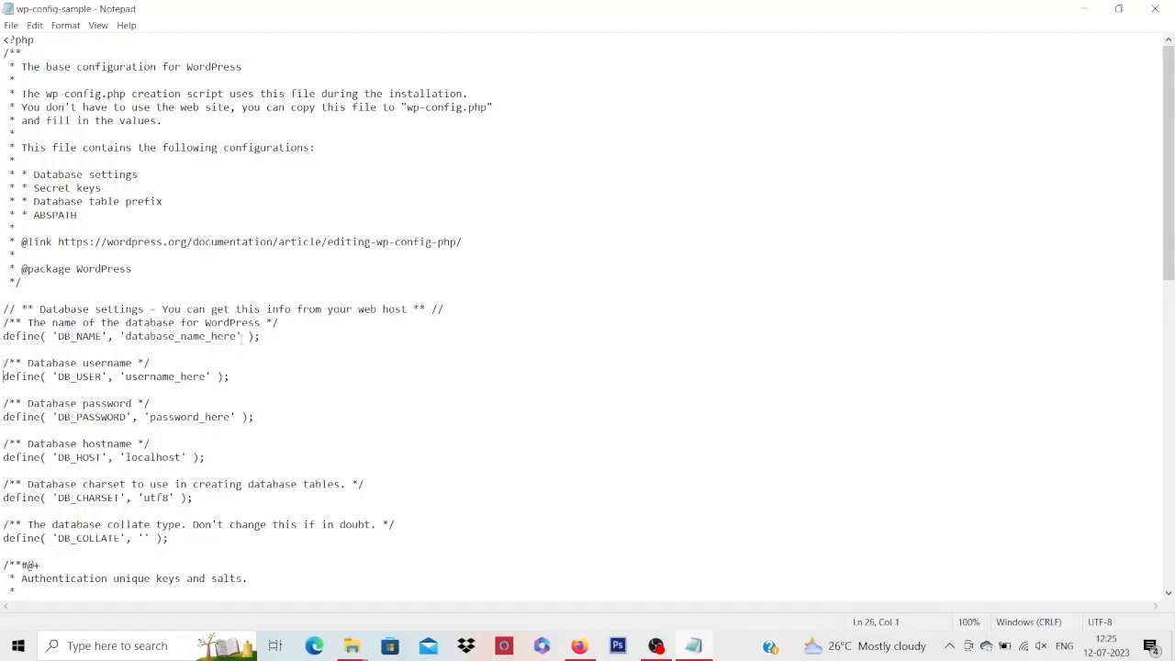
pyautogui.press('Right')
pyautogui.press('Right')
pyautogui.press('Right')
pyautogui.press('Right')
pyautogui.press('Right')
pyautogui.press('Right')
pyautogui.press('Right')
pyautogui.press('Right')
pyautogui.press('Right')
pyautogui.press('Right')
pyautogui.press('Right')
pyautogui.press('Right')
pyautogui.press('Right')
pyautogui.press('Right')
pyautogui.press('Right')
pyautogui.press('Right')
pyautogui.press('Right')
pyautogui.press('Right')
pyautogui.press('Right')
pyautogui.hotkey('shift', 'Right')
pyautogui.hotkey('shift', 'Right')
pyautogui.hotkey('shift', 'Right')
pyautogui.hotkey('shift', 'Right')
pyautogui.hotkey('shift', 'Right')
pyautogui.hotkey('shift', 'Right')
pyautogui.hotkey('shift', 'Right')
pyautogui.hotkey('shift', 'Right')
pyautogui.hotkey('shift', 'Right')
pyautogui.hotkey('shift', 'Right')
pyautogui.hotkey('shift', 'Right')
pyautogui.hotkey('shift', 'Right')
pyautogui.hotkey('shift', 'Right')
pyautogui.press('Home')
pyautogui.press('Down')
pyautogui.press('Down')
pyautogui.press('Down')
pyautogui.press('Right')
pyautogui.press('Right')
pyautogui.press('Right')
pyautogui.press('Right')
pyautogui.press('Right')
pyautogui.press('Right')
pyautogui.press('Right')
pyautogui.press('Right')
pyautogui.press('Right')
pyautogui.press('Right')
pyautogui.press('Right')
pyautogui.press('Right')
pyautogui.press('Right')
pyautogui.press('Right')
pyautogui.press('Right')
pyautogui.press('Right')
pyautogui.press('Right')
pyautogui.press('Right')
pyautogui.press('Right')
pyautogui.press('Right')
pyautogui.press('Right')
pyautogui.press('Right')
pyautogui.press('Right')
pyautogui.press('Right')
pyautogui.press('Right')
pyautogui.press('Right')
pyautogui.press('Down')
pyautogui.press('Down')
pyautogui.press('Down')
pyautogui.press('Home')
pyautogui.press('Right')
pyautogui.press('Right')
pyautogui.press('Right')
pyautogui.press('Right')
pyautogui.press('Right')
pyautogui.press('Right')
pyautogui.press('Right')
pyautogui.press('Right')
pyautogui.press('Right')
pyautogui.press('Right')
pyautogui.press('Right')
pyautogui.press('Right')
pyautogui.press('Right')
pyautogui.press('Right')
pyautogui.press('Right')
pyautogui.press('Right')
pyautogui.press('Right')
pyautogui.press('Right')
pyautogui.press('Right')
pyautogui.press('Right')
# Minimize Notepad and File Explorer, then search Google for xampp in a fresh Firefox tab
pyautogui.click(1087, 8)
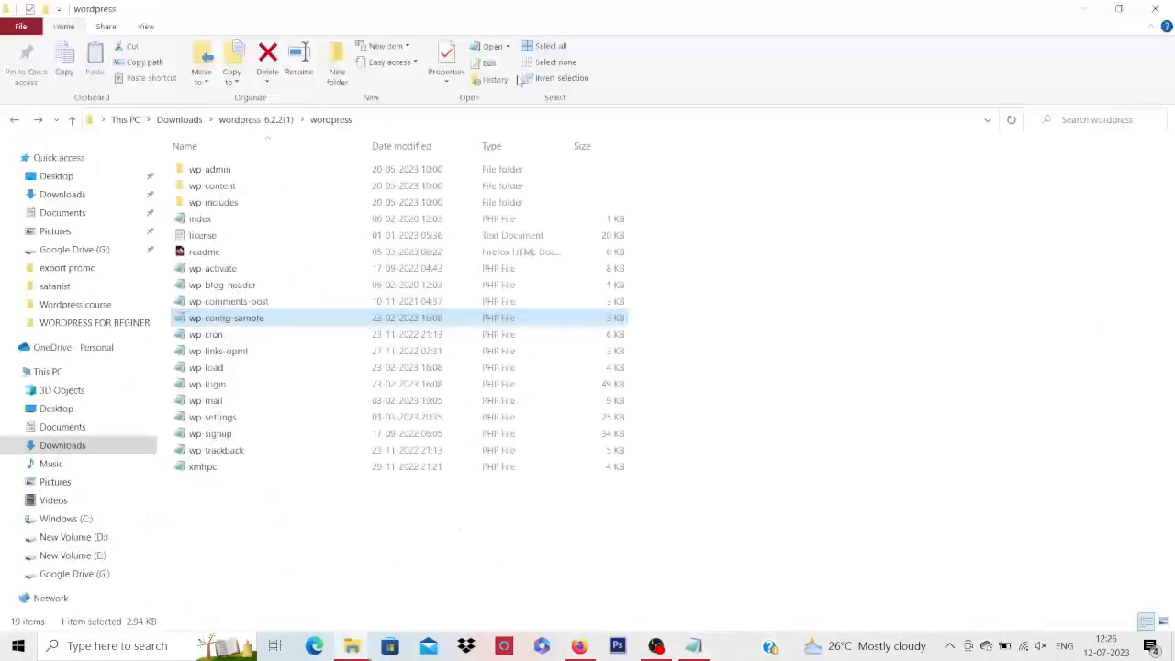
pyautogui.click(1085, 8)
pyautogui.click(580, 645)
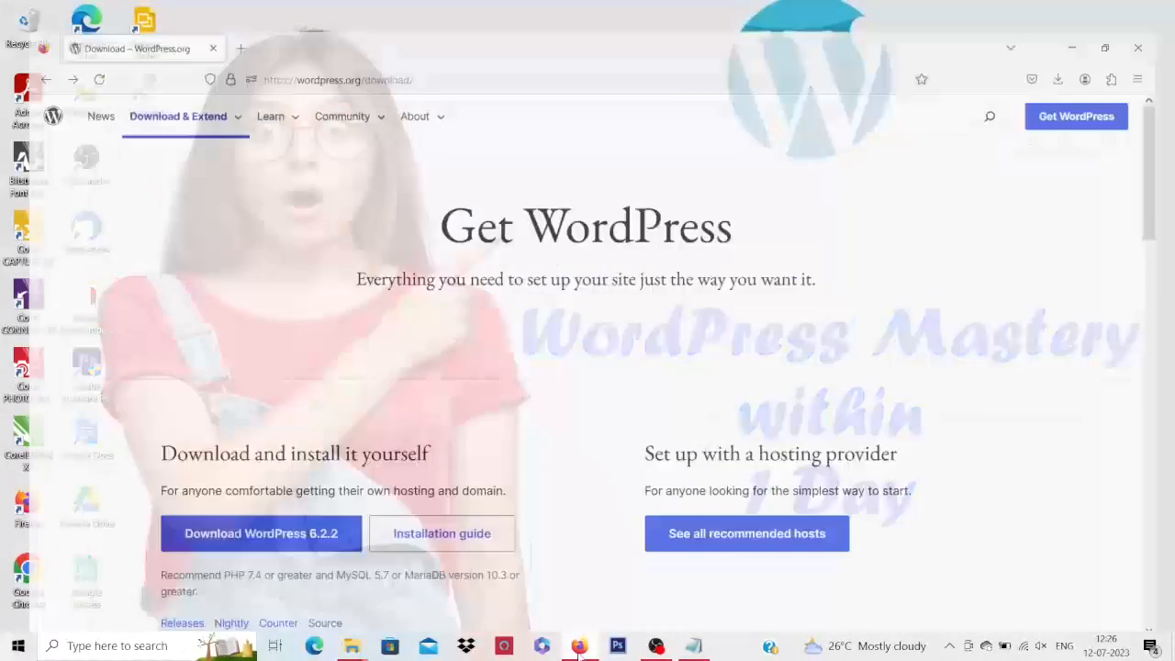
pyautogui.click(219, 19)
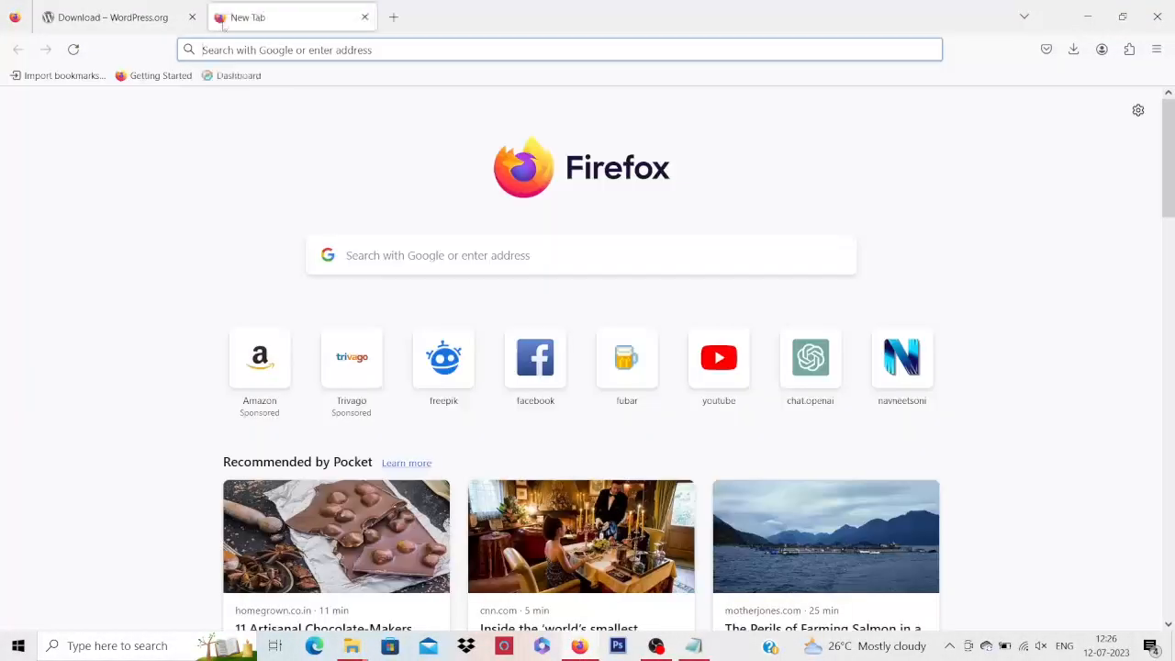
pyautogui.click(309, 51)
pyautogui.click(192, 16)
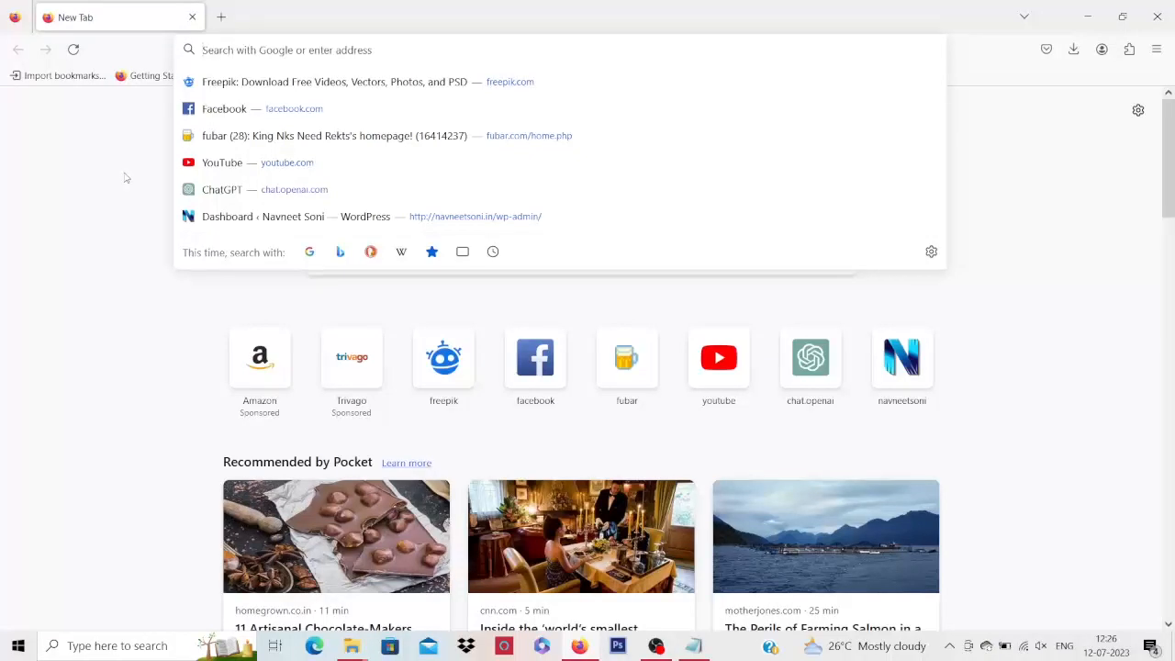
pyautogui.write('x')
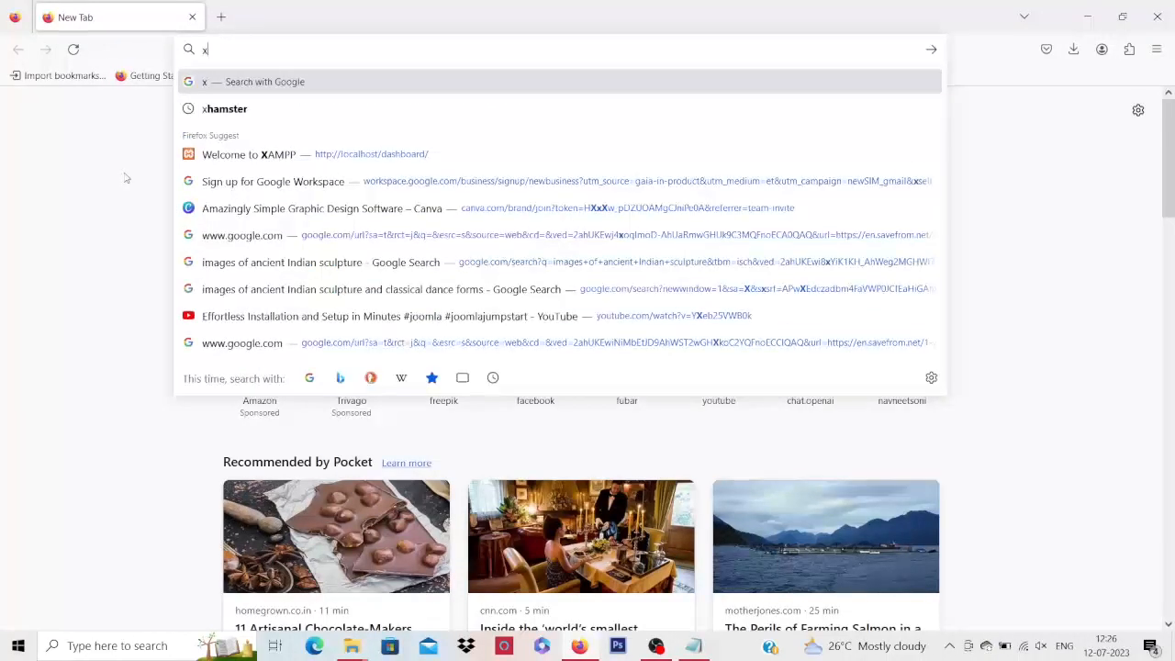
pyautogui.write('ampp')
pyautogui.press('Return')
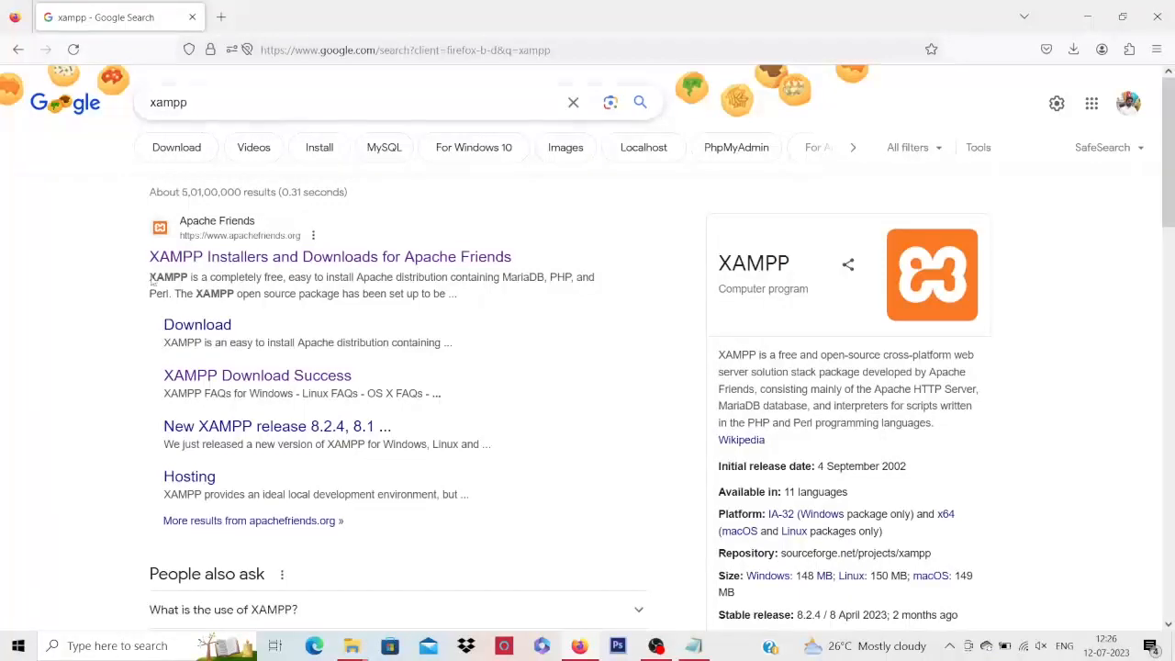
# Open the Apache Friends 'XAMPP Installers and Downloads' search result
pyautogui.click(272, 258)
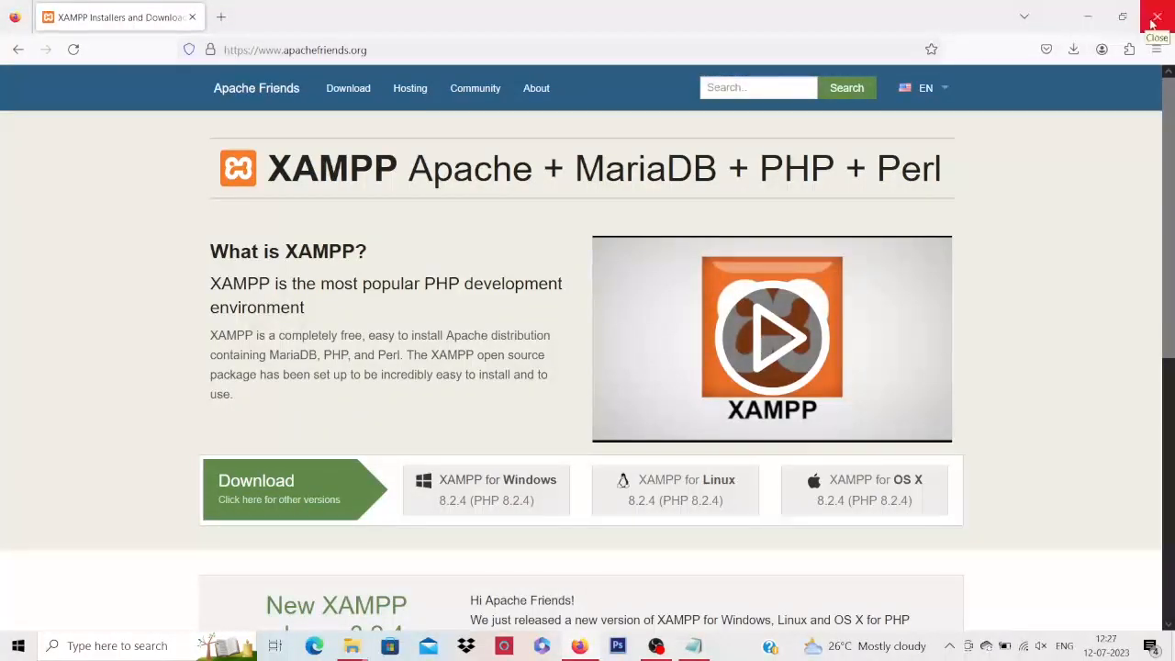
# Minimize Firefox and start XAMPP Control Panel from the Start menu's Recently added list
pyautogui.click(1088, 18)
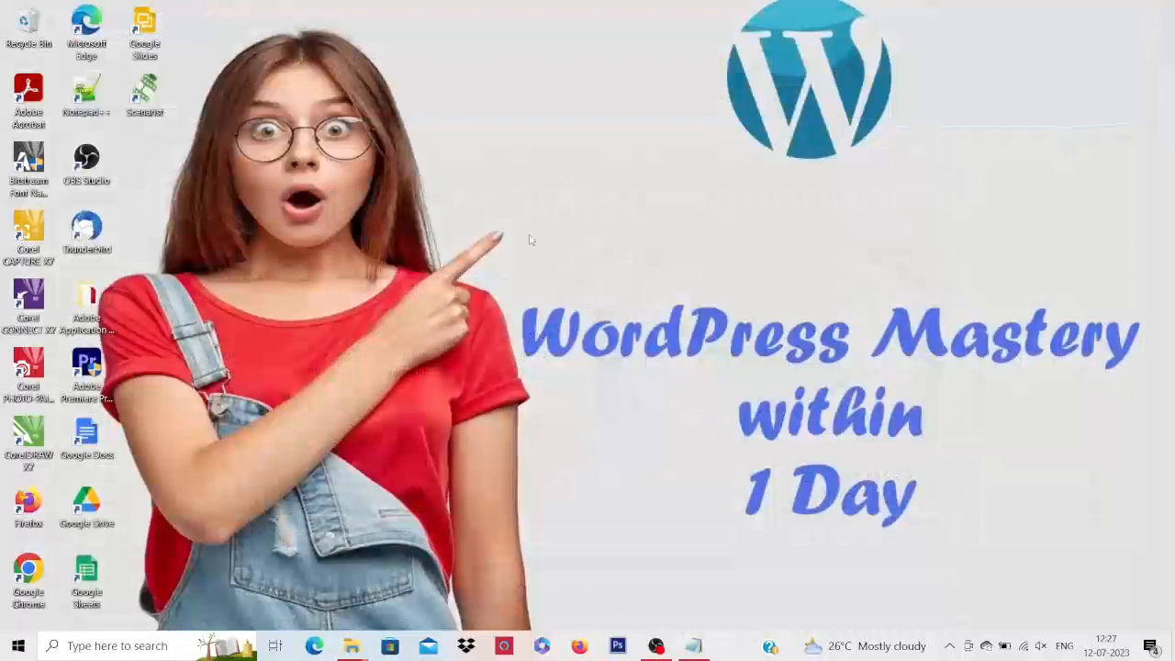
pyautogui.click(17, 645)
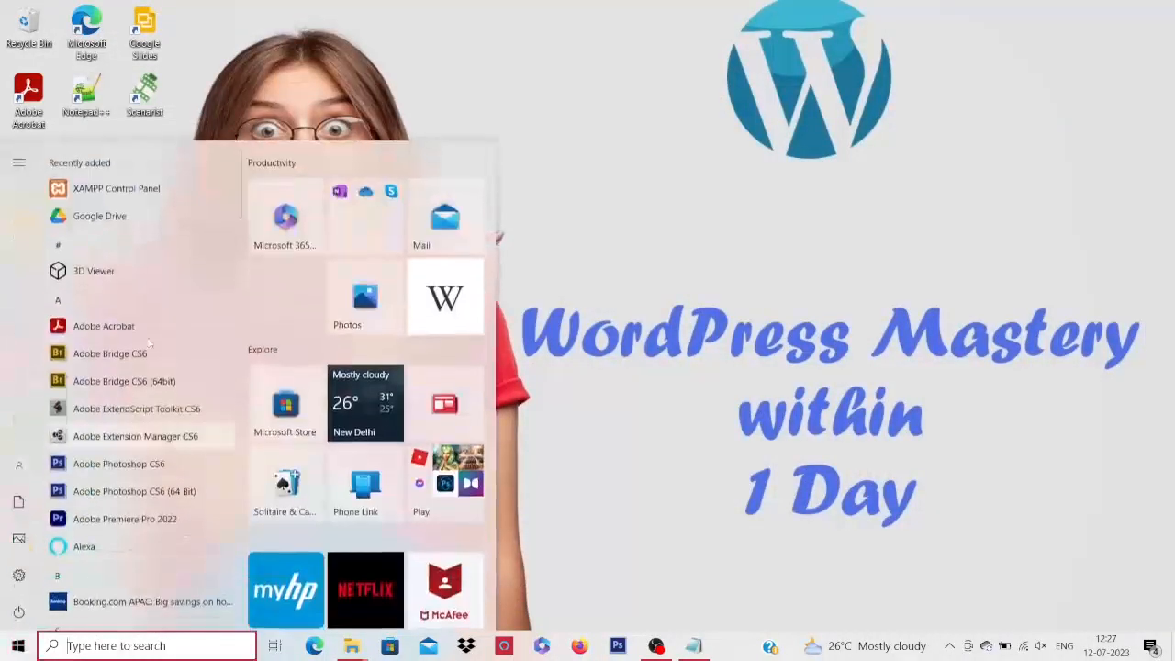
pyautogui.click(142, 189)
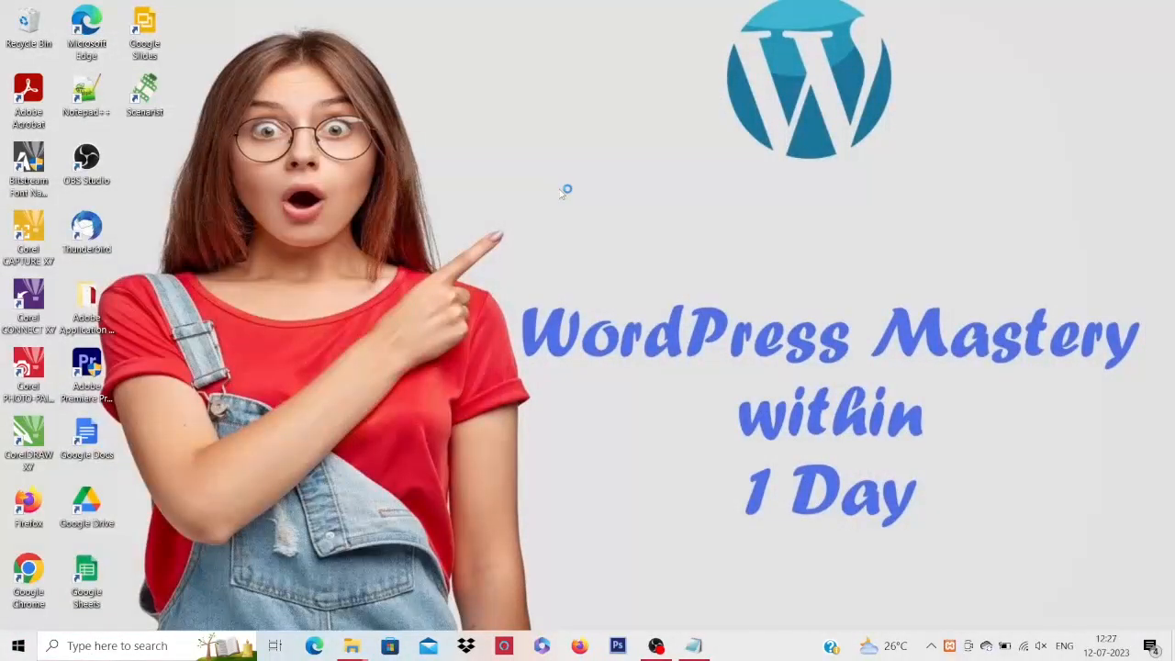
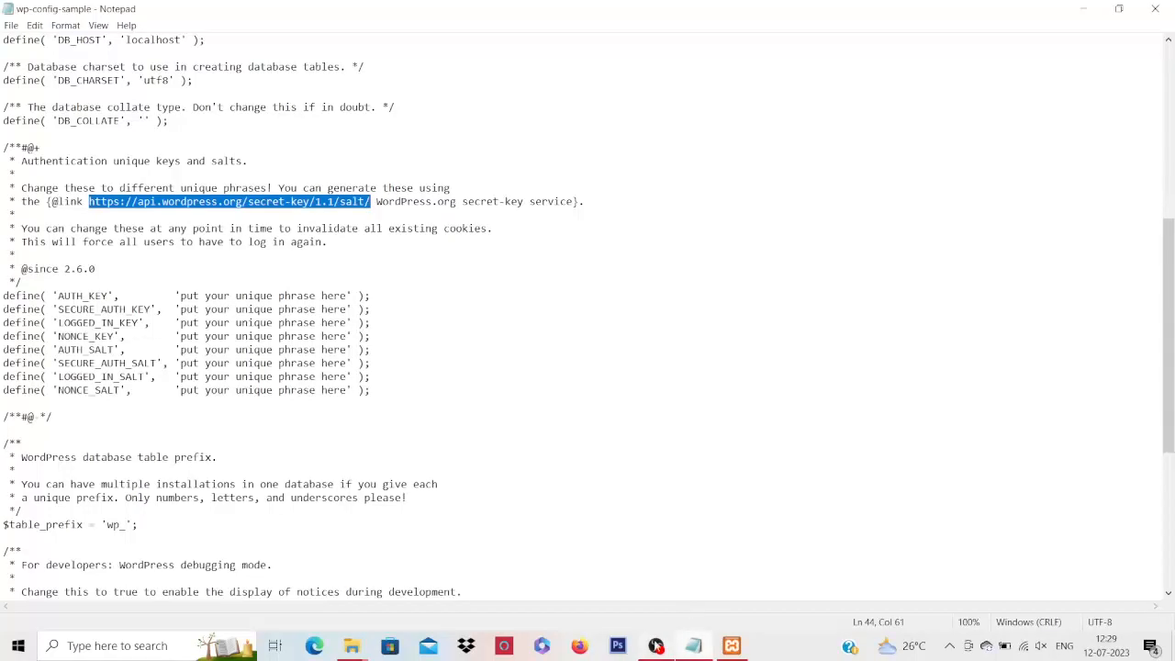
# Load api.wordpress.org/secret-key/1.1/salt/ and select all eight generated key define lines
pyautogui.click(579, 645)
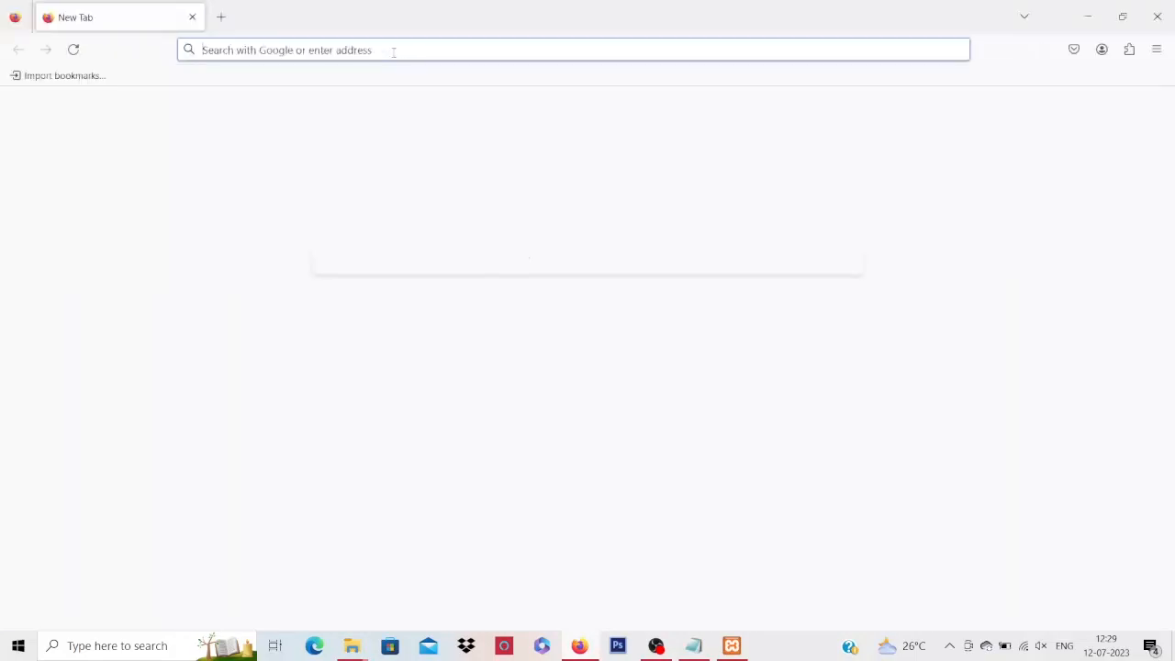
pyautogui.write('https://api.wordpress.org/secret-key/1.1/salt/')
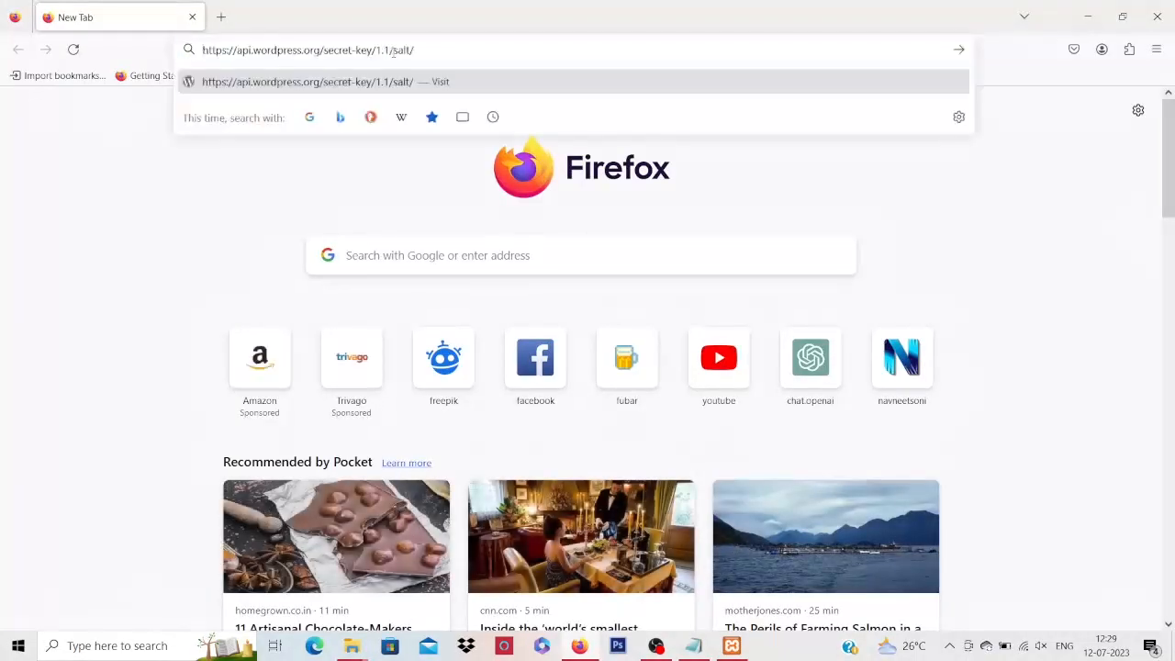
pyautogui.press('Return')
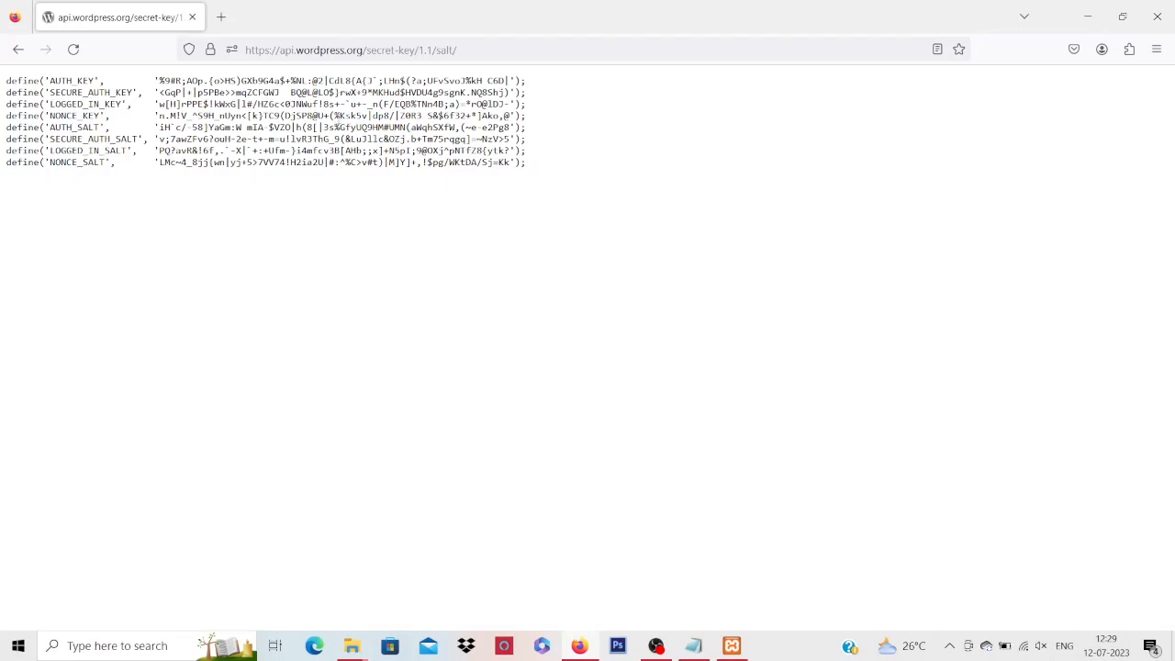
pyautogui.moveTo(7, 83); pyautogui.dragTo(540, 174)
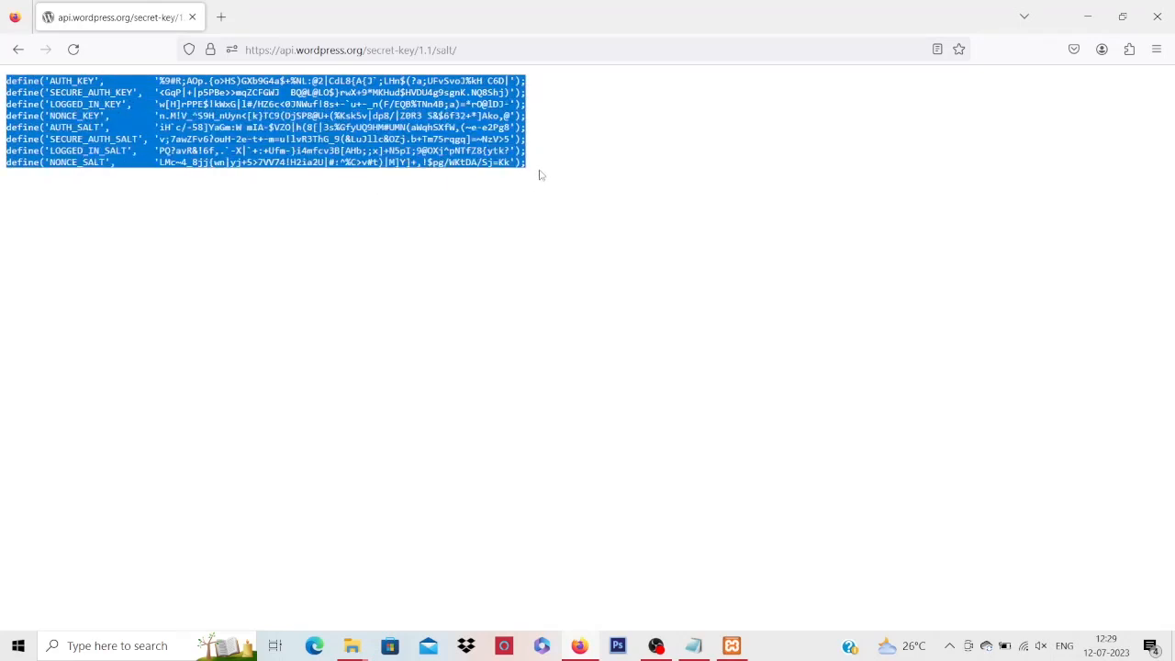
# Replace the eight placeholder key lines in wp-config-sample with the generated keys and save
pyautogui.click(1086, 19)
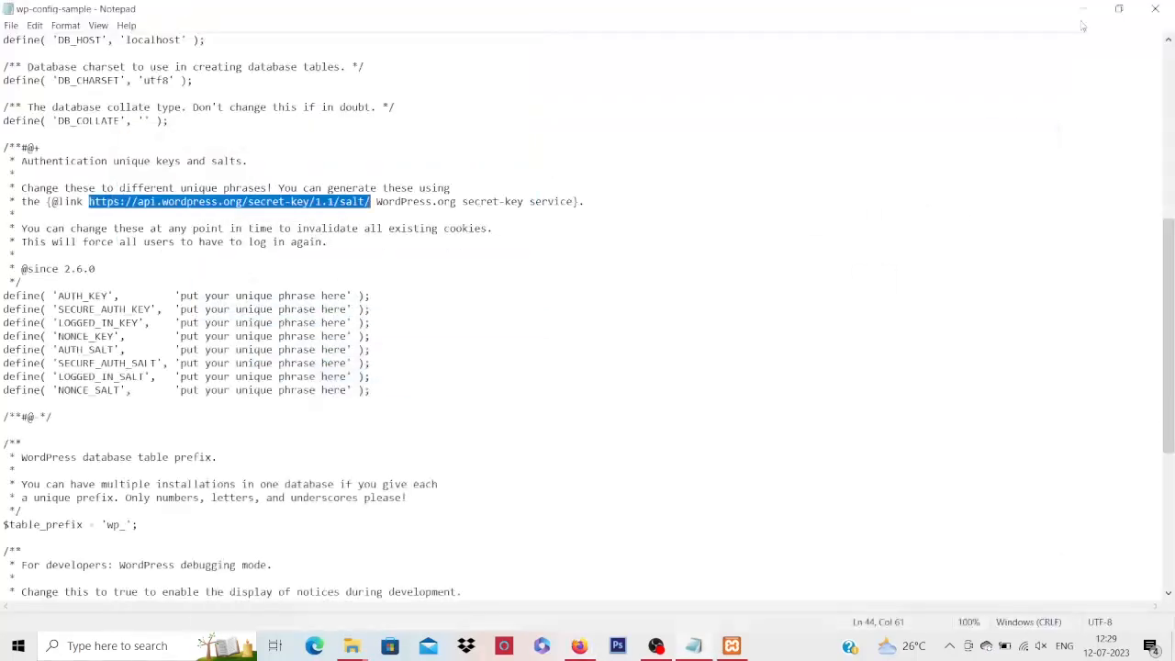
pyautogui.click(5, 295)
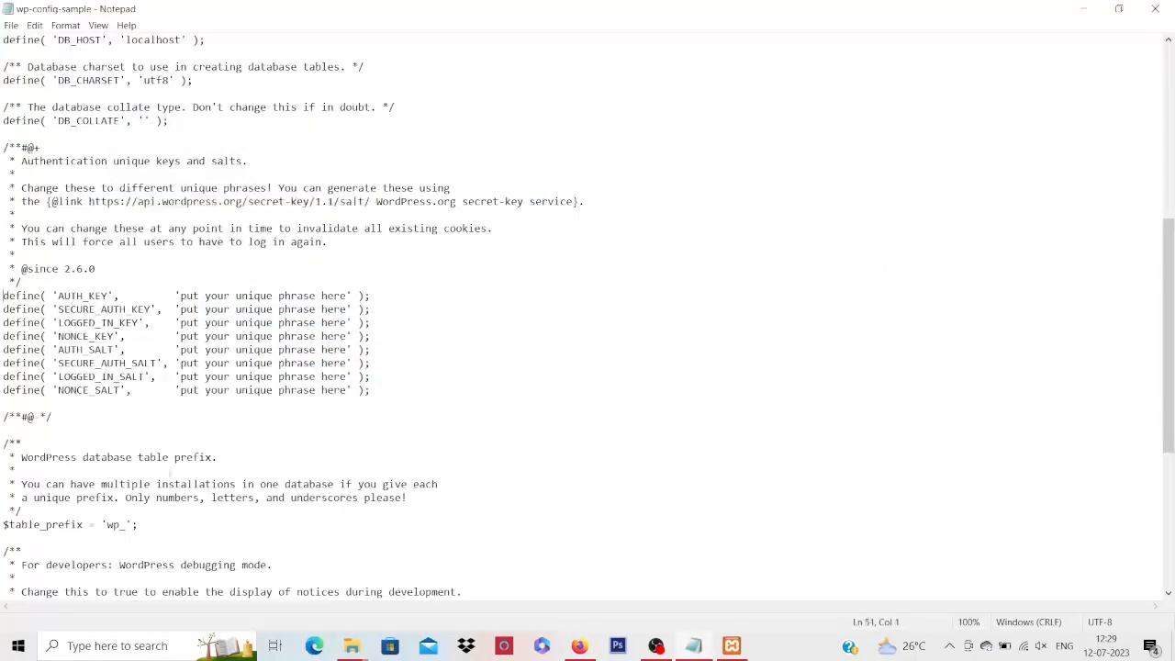
pyautogui.hotkey('shift', 'Down')
pyautogui.hotkey('shift', 'Down')
pyautogui.hotkey('shift', 'Down')
pyautogui.hotkey('shift', 'Down')
pyautogui.hotkey('shift', 'Down')
pyautogui.hotkey('shift', 'Down')
pyautogui.hotkey('shift', 'Down')
pyautogui.hotkey('shift', 'Down')
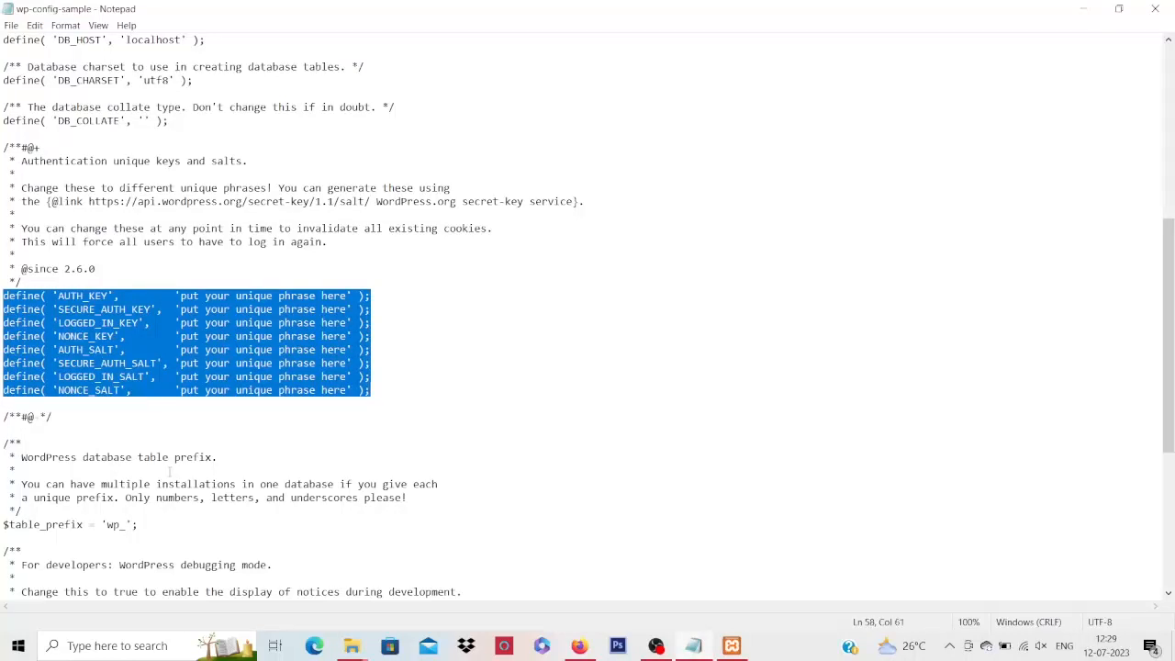
pyautogui.hotkey('ctrl', 'v')
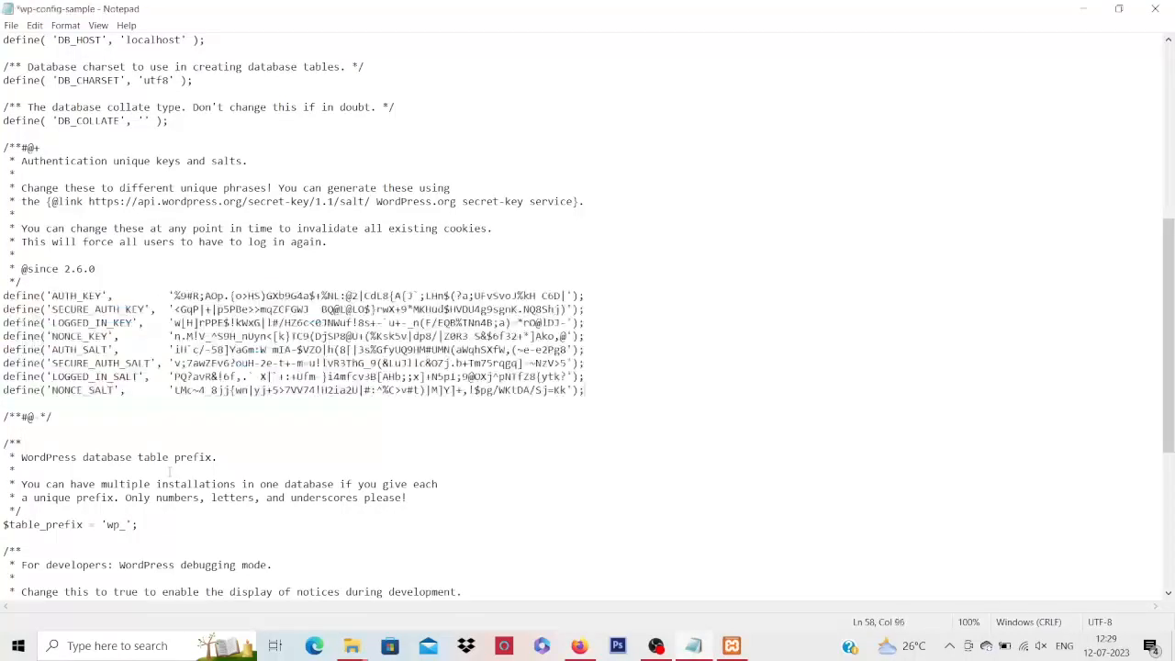
pyautogui.hotkey('ctrl', 's')
# Move the caret up to the DB_NAME line in the database settings
pyautogui.press('Home')
pyautogui.press('Up')
pyautogui.press('Up')
pyautogui.press('Up')
pyautogui.press('Up')
pyautogui.press('Up')
pyautogui.press('Up')
pyautogui.press('Up')
pyautogui.press('Up')
pyautogui.press('Up')
pyautogui.press('Up')
pyautogui.press('Up')
pyautogui.press('Up')
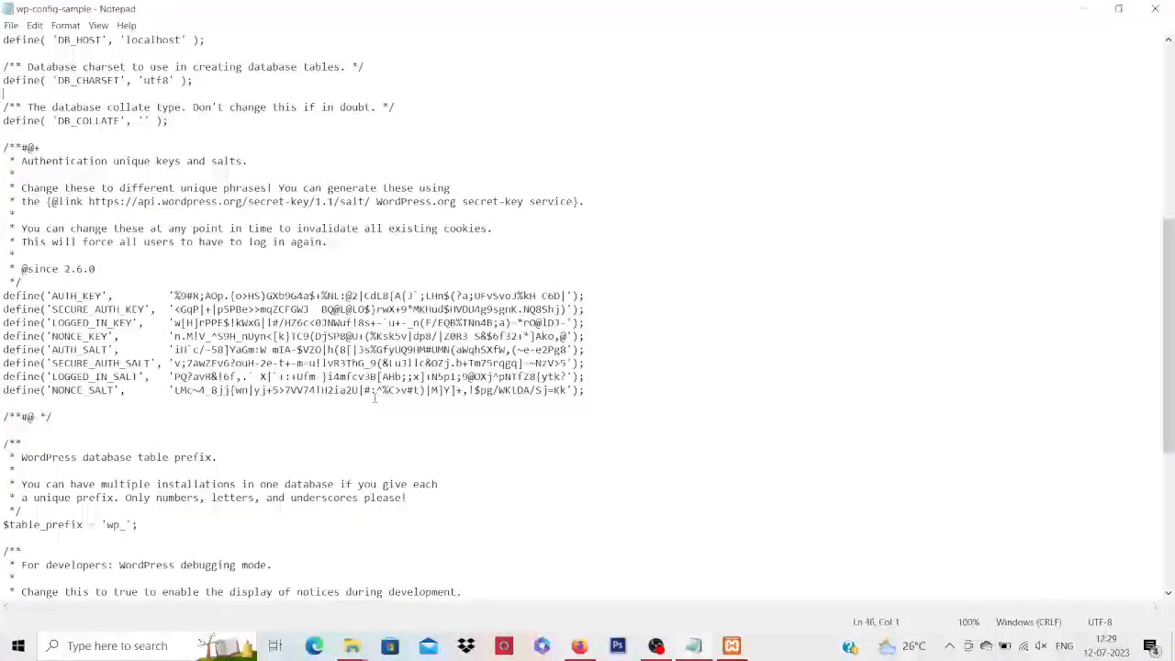
pyautogui.press('Up')
pyautogui.press('Up')
pyautogui.press('Up')
pyautogui.press('Up')
pyautogui.press('Up')
pyautogui.press('Up')
pyautogui.press('Up')
pyautogui.press('Up')
pyautogui.press('Up')
pyautogui.press('Up')
pyautogui.press('Up')
pyautogui.press('Up')
pyautogui.press('Up')
pyautogui.press('Up')
pyautogui.press('Up')
pyautogui.press('Up')
pyautogui.press('Up')
pyautogui.press('Up')
pyautogui.press('Up')
pyautogui.press('Up')
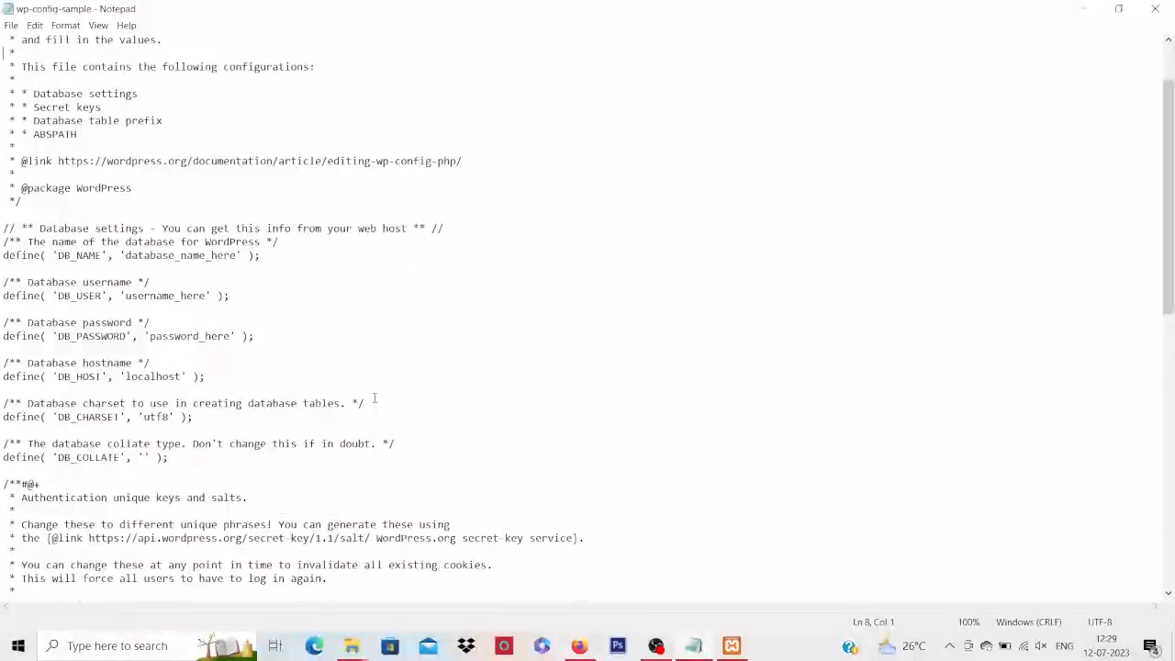
pyautogui.press('Down')
pyautogui.press('Down')
pyautogui.press('Down')
pyautogui.press('Down')
pyautogui.press('Down')
pyautogui.press('Down')
pyautogui.press('Down')
pyautogui.press('Down')
pyautogui.press('Down')
pyautogui.press('Down')
pyautogui.press('Down')
pyautogui.press('Down')
pyautogui.press('Down')
pyautogui.press('Down')
pyautogui.press('Down')
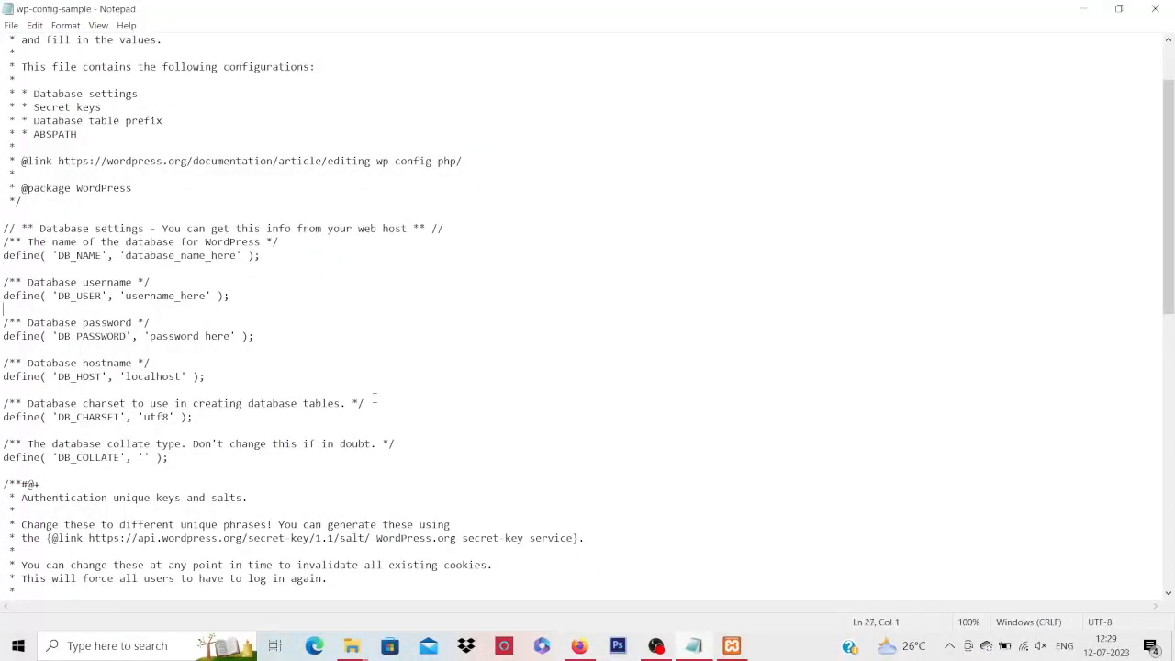
pyautogui.press('Up')
pyautogui.press('Up')
pyautogui.press('Up')
pyautogui.press('Up')
pyautogui.press('Right')
pyautogui.press('Right')
pyautogui.press('Right')
pyautogui.press('Right')
pyautogui.press('Right')
pyautogui.press('Right')
pyautogui.press('Right')
pyautogui.press('Right')
pyautogui.press('Right')
pyautogui.press('Right')
pyautogui.press('Right')
pyautogui.press('Right')
pyautogui.press('Right')
pyautogui.press('Right')
pyautogui.press('Right')
pyautogui.press('Right')
pyautogui.press('Right')
pyautogui.press('Right')
pyautogui.press('Right')
pyautogui.press('Right')
pyautogui.press('Right')
pyautogui.press('Right')
pyautogui.press('Right')
pyautogui.press('Right')
pyautogui.press('Right')
pyautogui.press('Right')
pyautogui.press('Right')
pyautogui.press('Right')
pyautogui.press('Right')
pyautogui.press('Right')
pyautogui.press('Right')
pyautogui.press('Right')
pyautogui.press('Right')
pyautogui.press('Right')
# Review the DB_HOST 'localhost' and collate lines in wp-config-sample without editing
pyautogui.click(183, 376)
pyautogui.click(126, 377)
pyautogui.click(601, 448)
pyautogui.moveTo(583, 646)
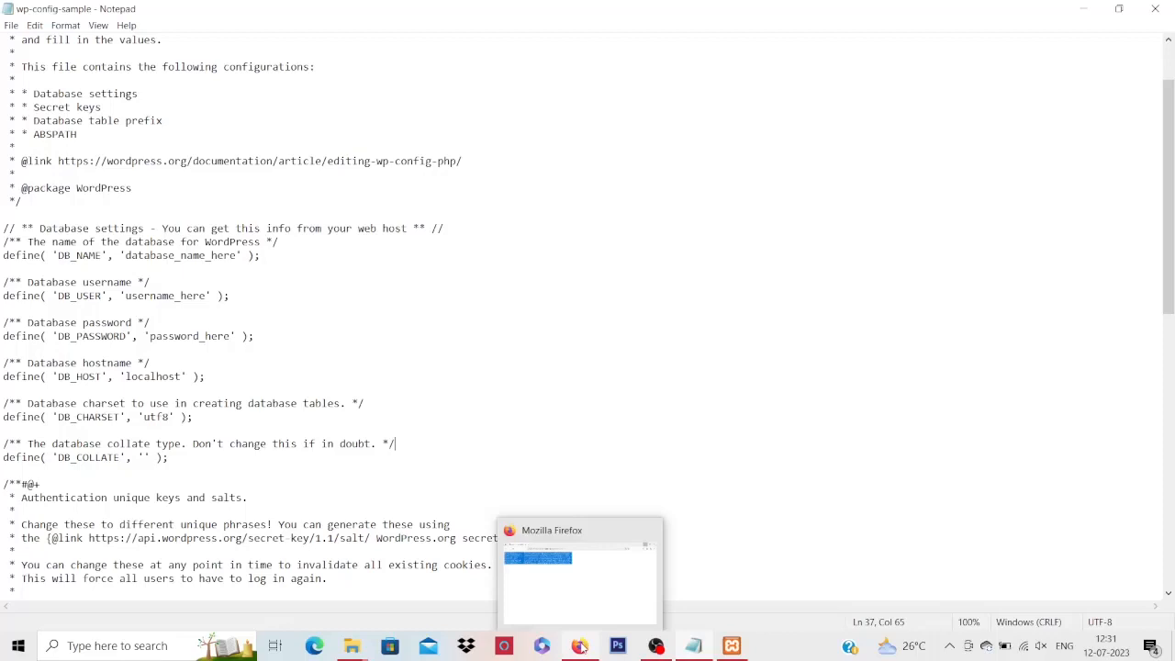
pyautogui.click(372, 435)
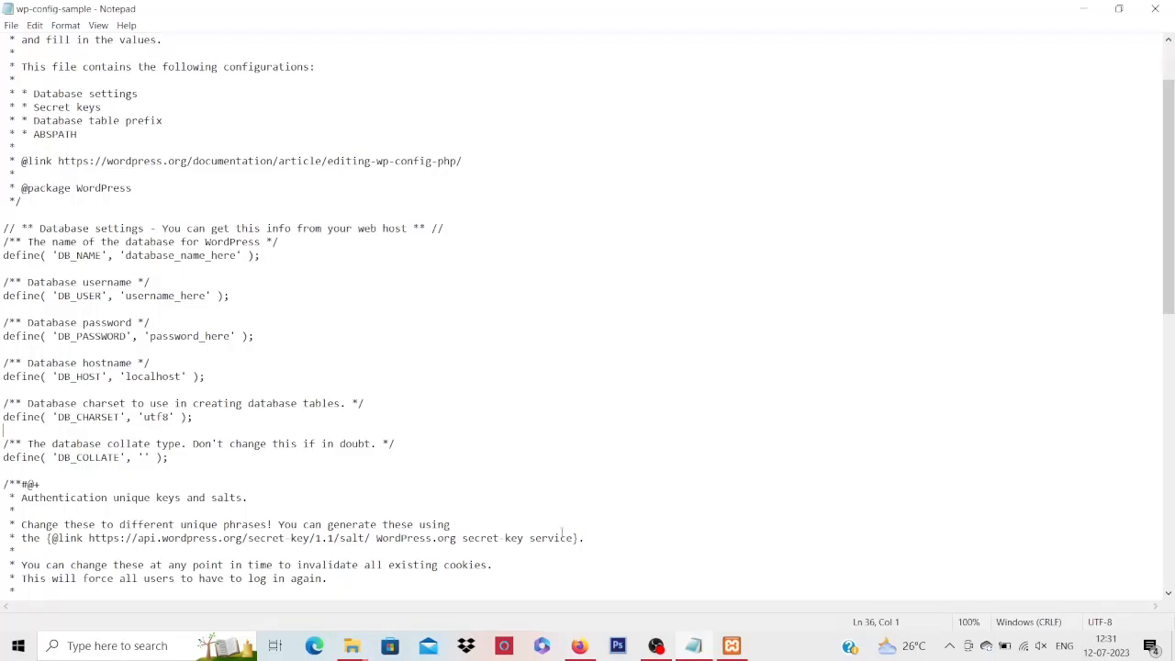
# Load localhost in a new Firefox tab to show the XAMPP welcome page
pyautogui.click(580, 645)
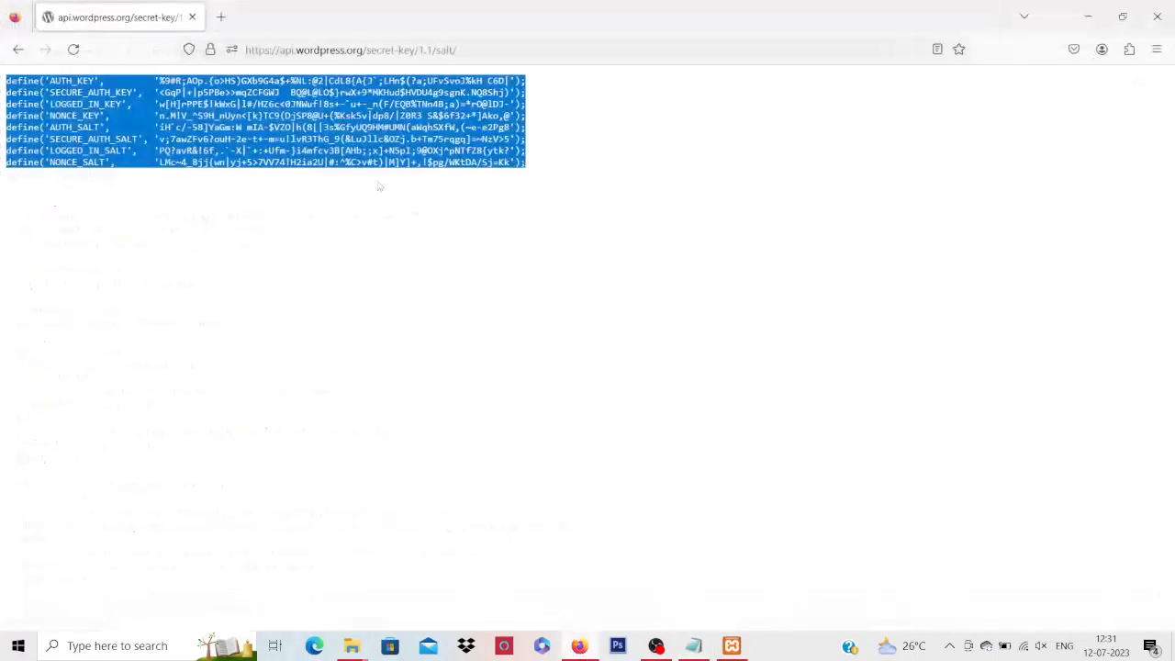
pyautogui.click(185, 259)
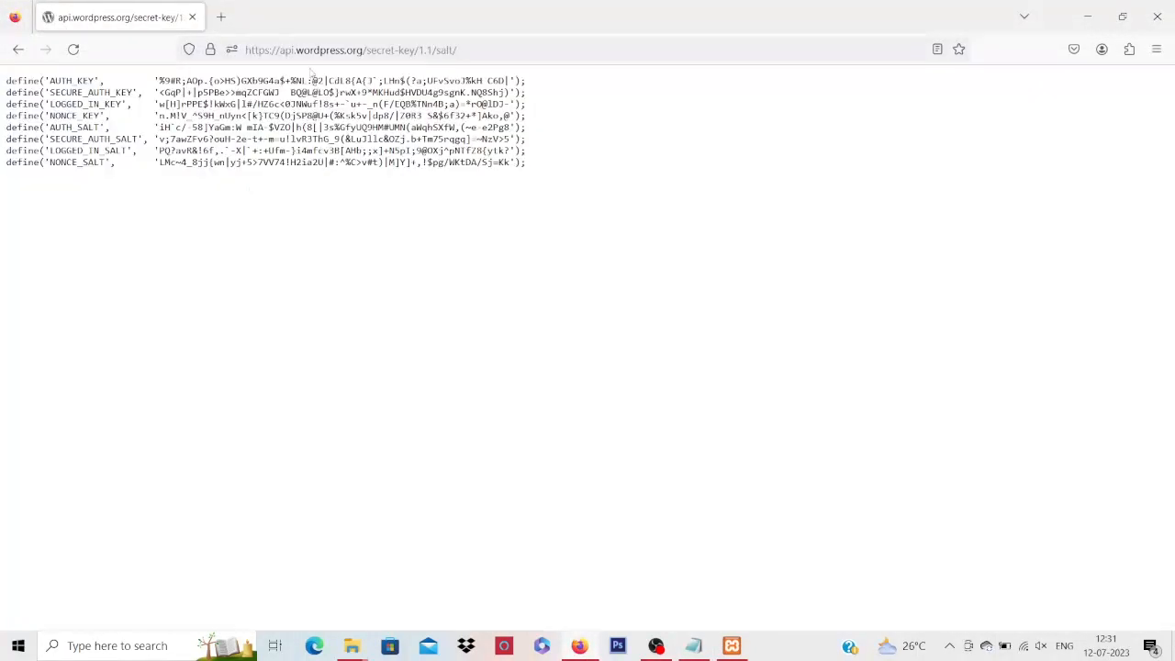
pyautogui.click(732, 647)
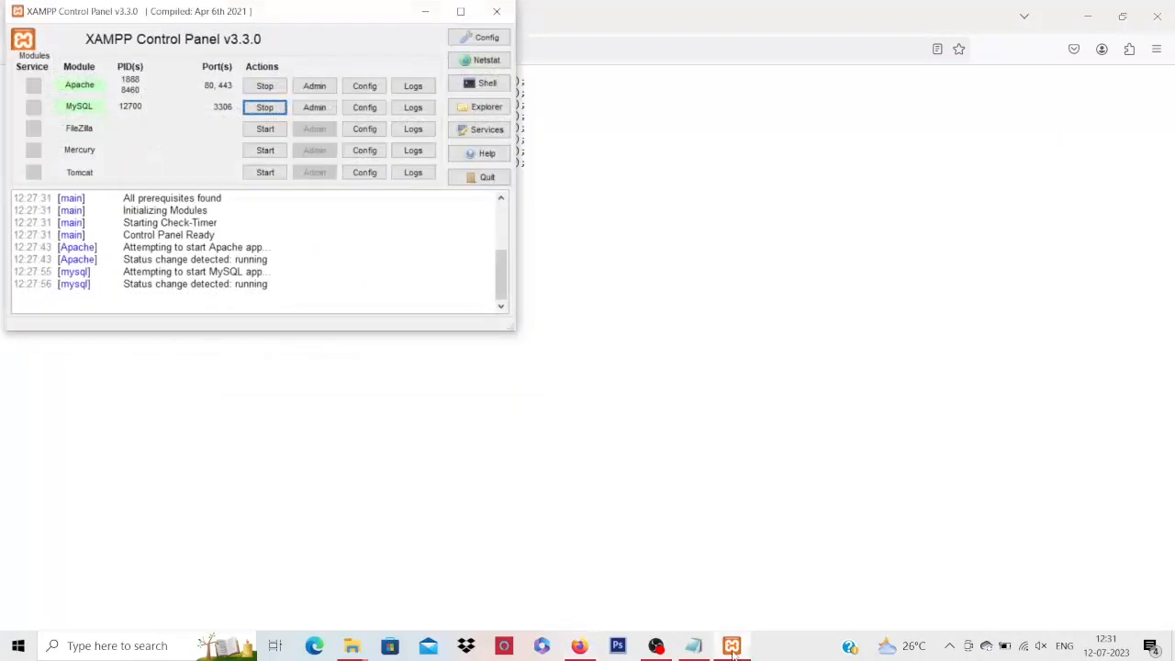
pyautogui.click(425, 10)
pyautogui.click(221, 17)
pyautogui.click(293, 50)
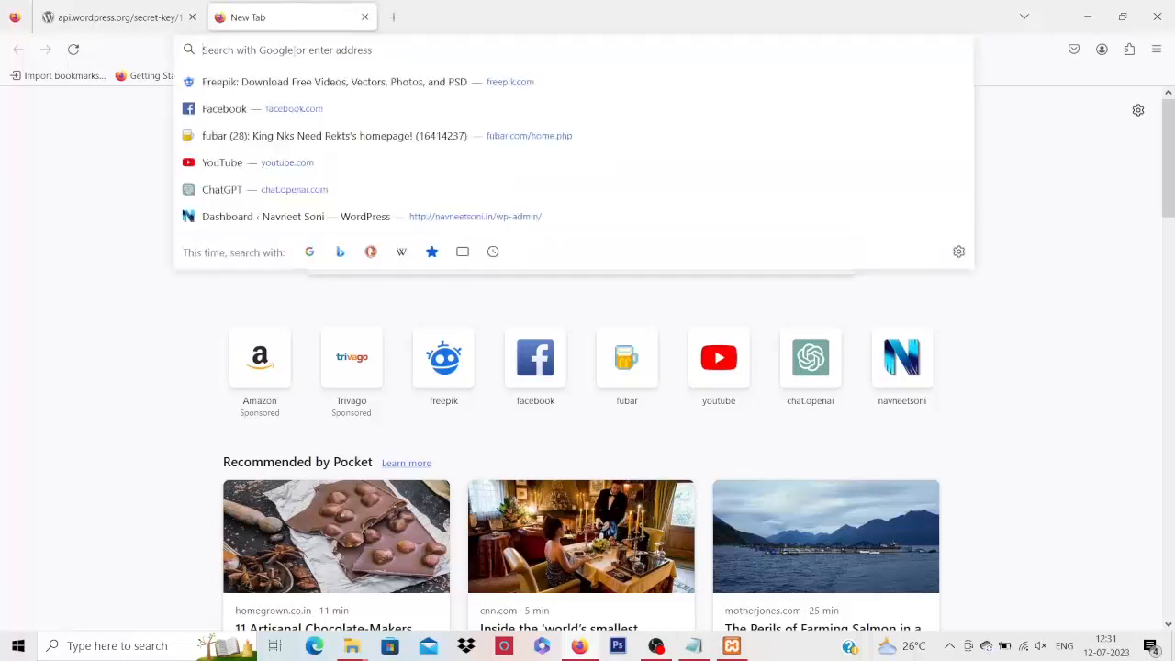
pyautogui.write('local')
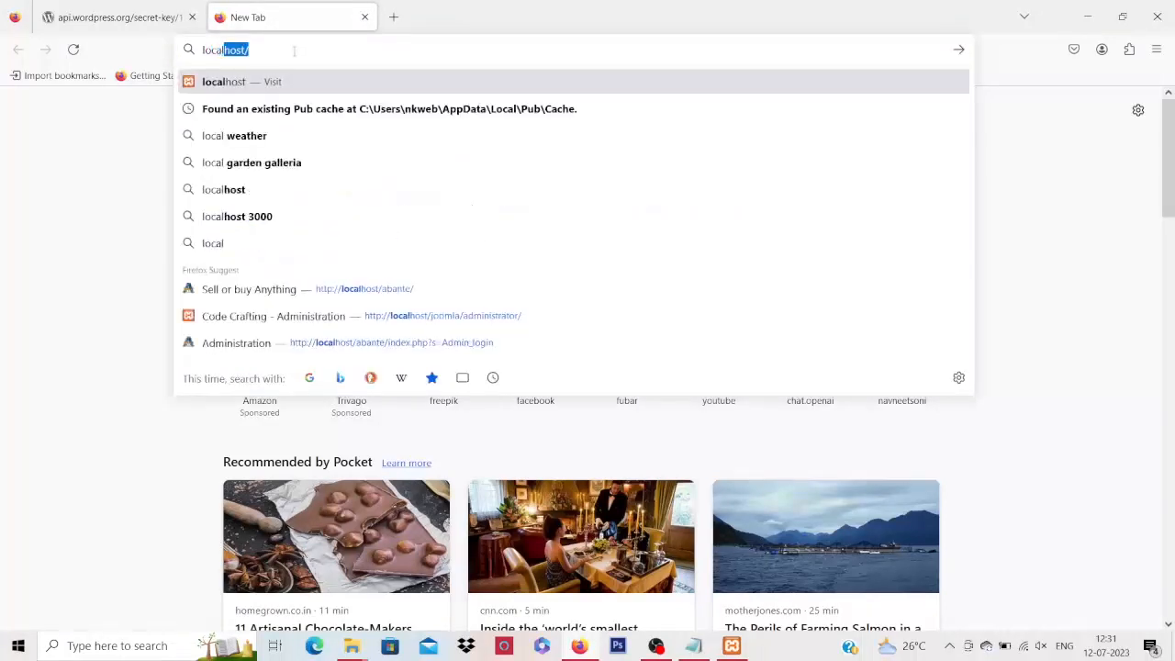
pyautogui.press('Right')
pyautogui.press('Return')
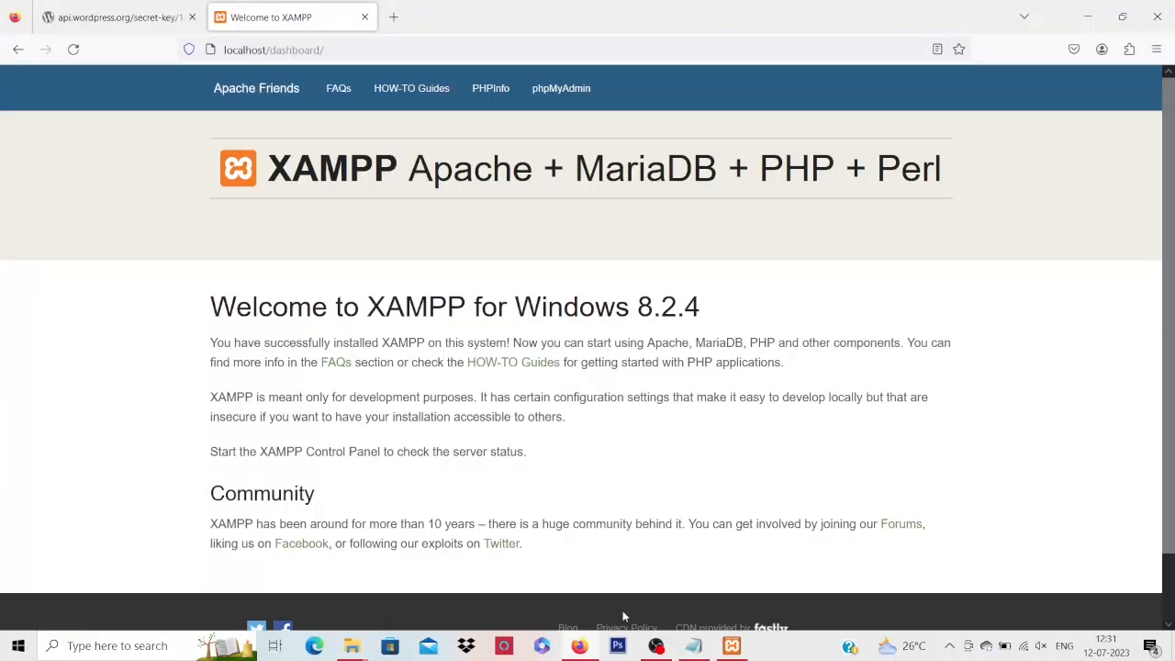
# Stop MySQL and Apache in XAMPP, then reload localhost in a fresh tab
pyautogui.click(727, 646)
pyautogui.click(264, 107)
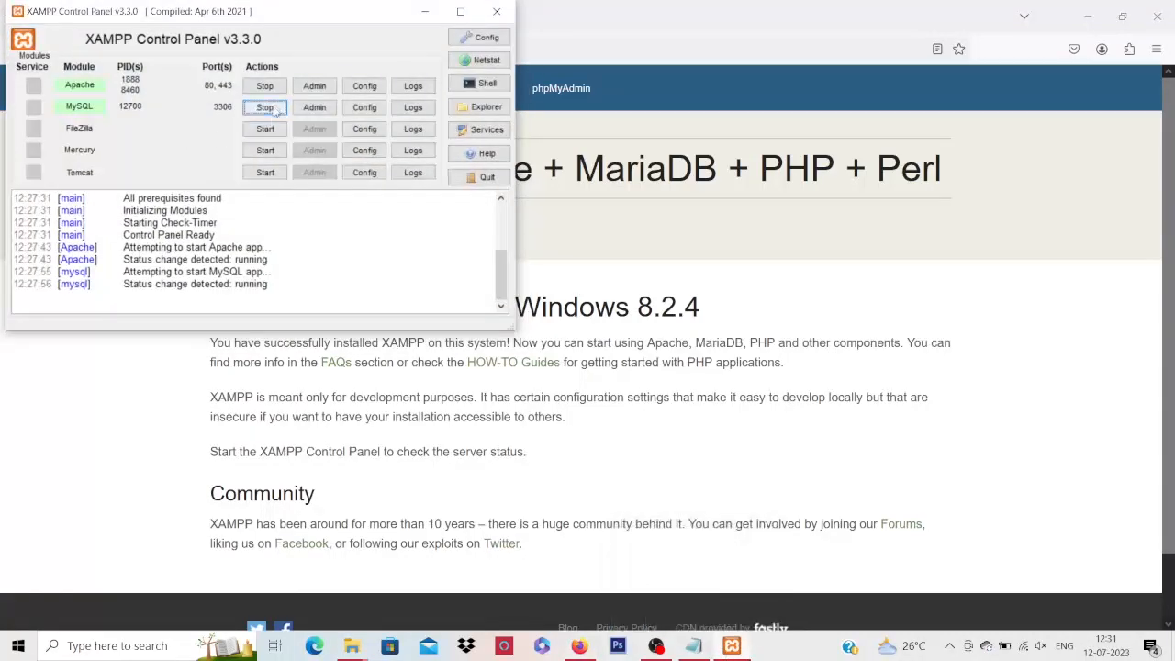
pyautogui.click(264, 86)
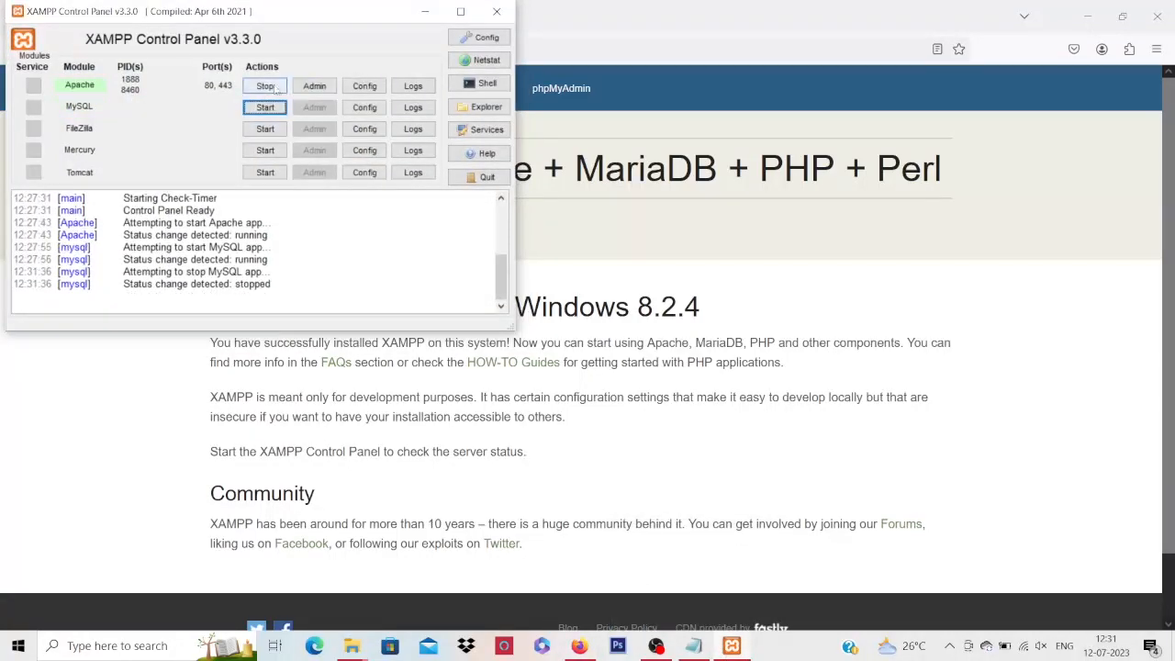
pyautogui.click(674, 234)
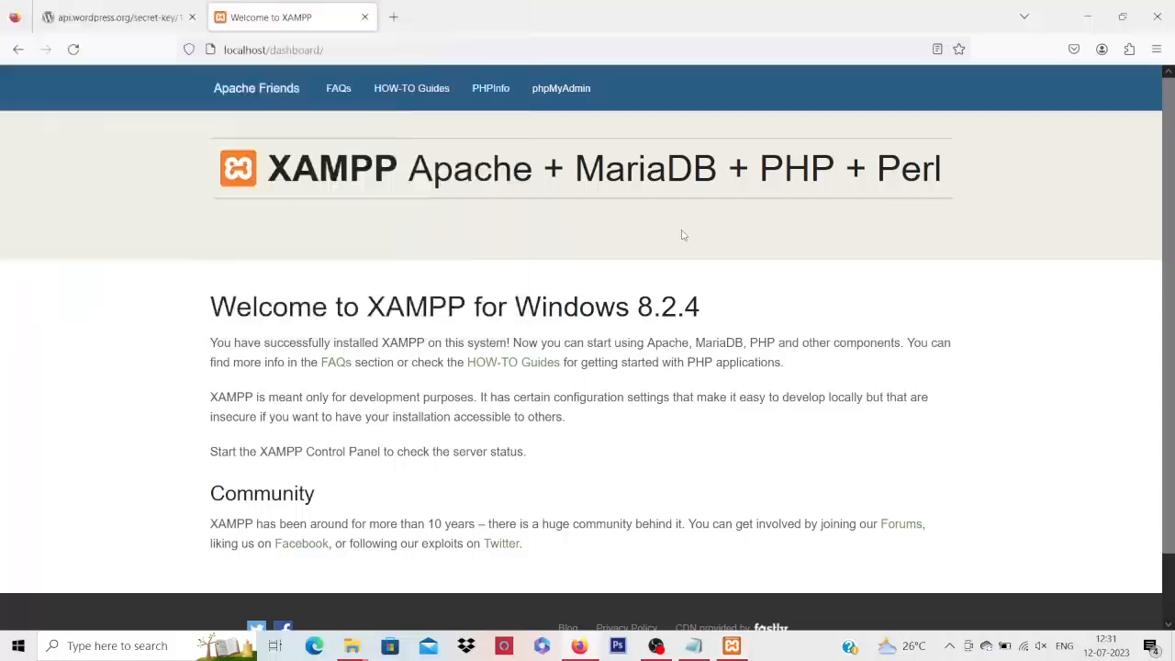
pyautogui.click(487, 48)
pyautogui.press('Return')
pyautogui.click(365, 16)
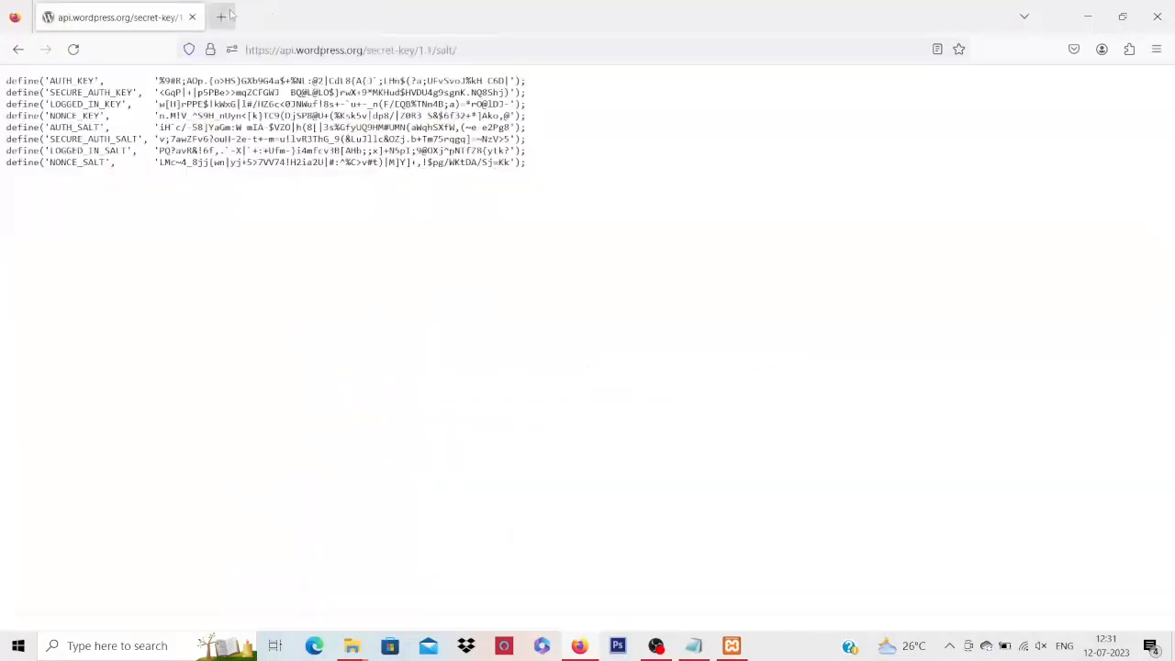
pyautogui.click(222, 16)
pyautogui.write('localhost/')
pyautogui.press('Return')
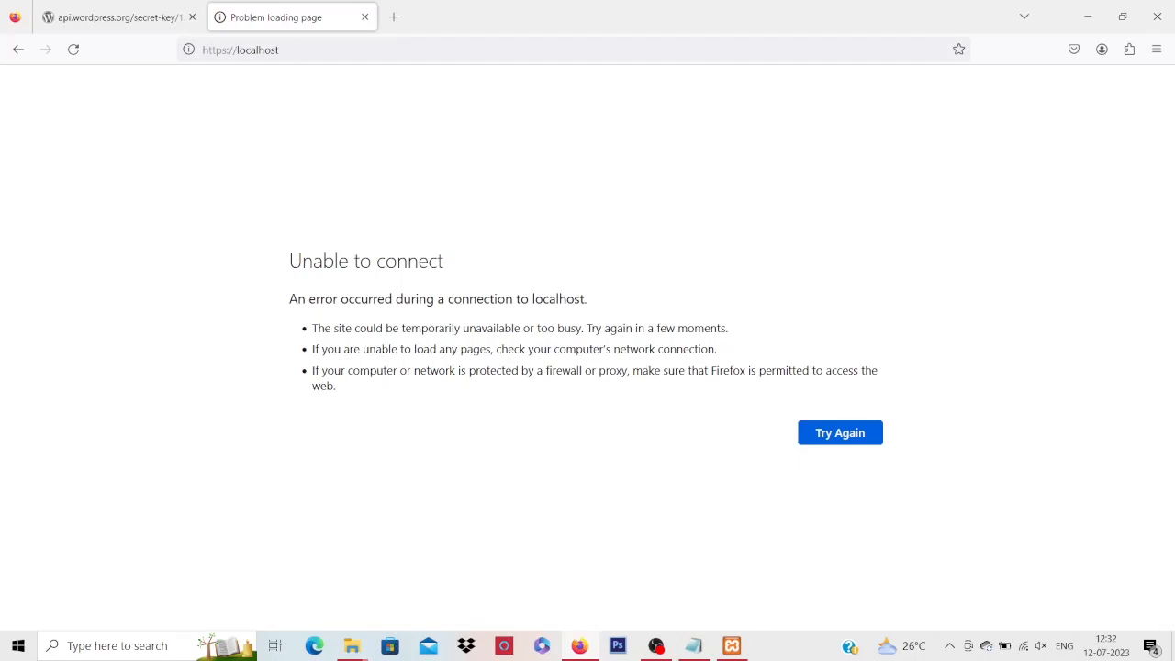
# Restart Apache and MySQL in XAMPP and reload localhost to show the XAMPP 8.2.4 dashboard
pyautogui.click(732, 645)
pyautogui.click(275, 89)
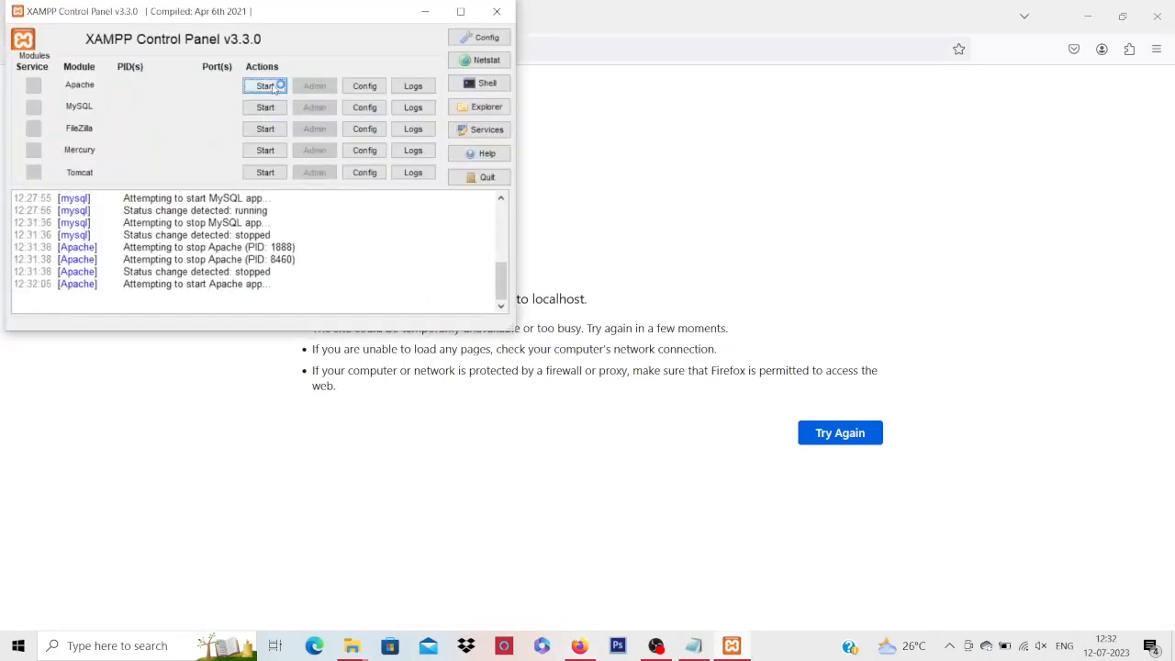
pyautogui.click(273, 108)
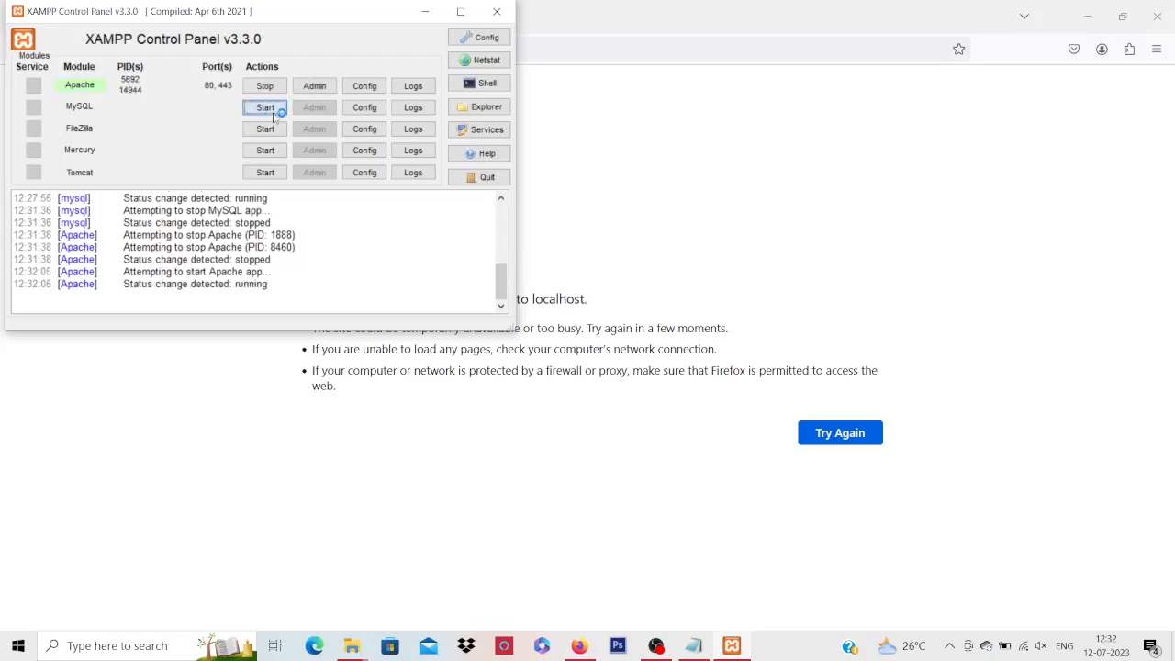
pyautogui.click(667, 142)
pyautogui.click(282, 51)
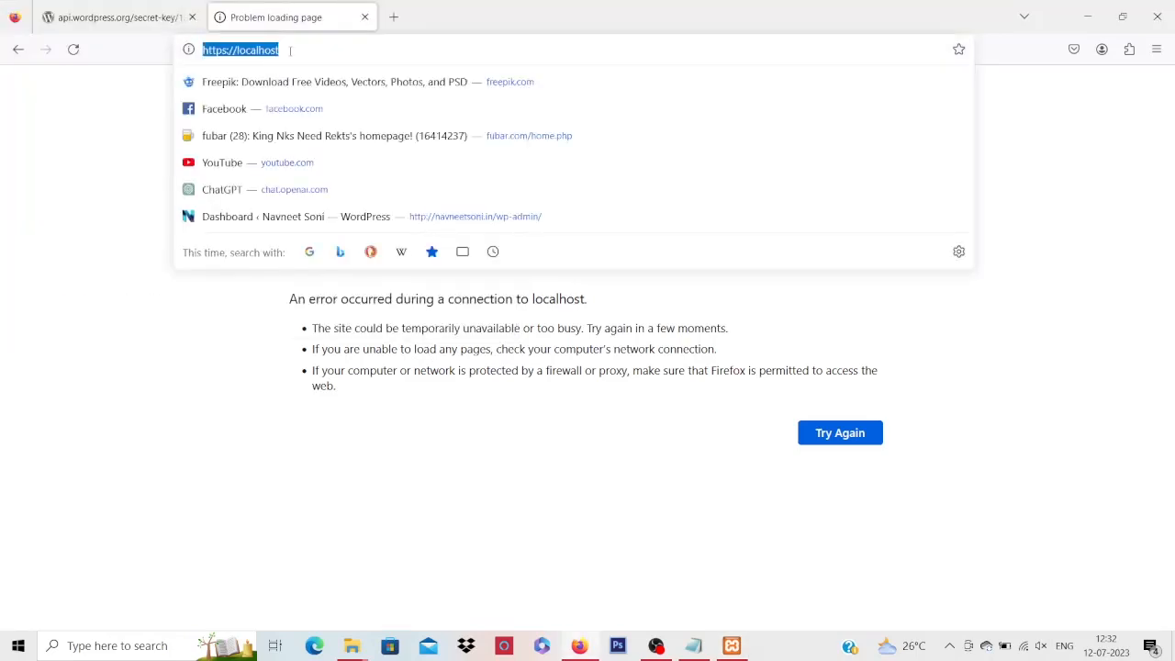
pyautogui.write('lo')
pyautogui.press('Right')
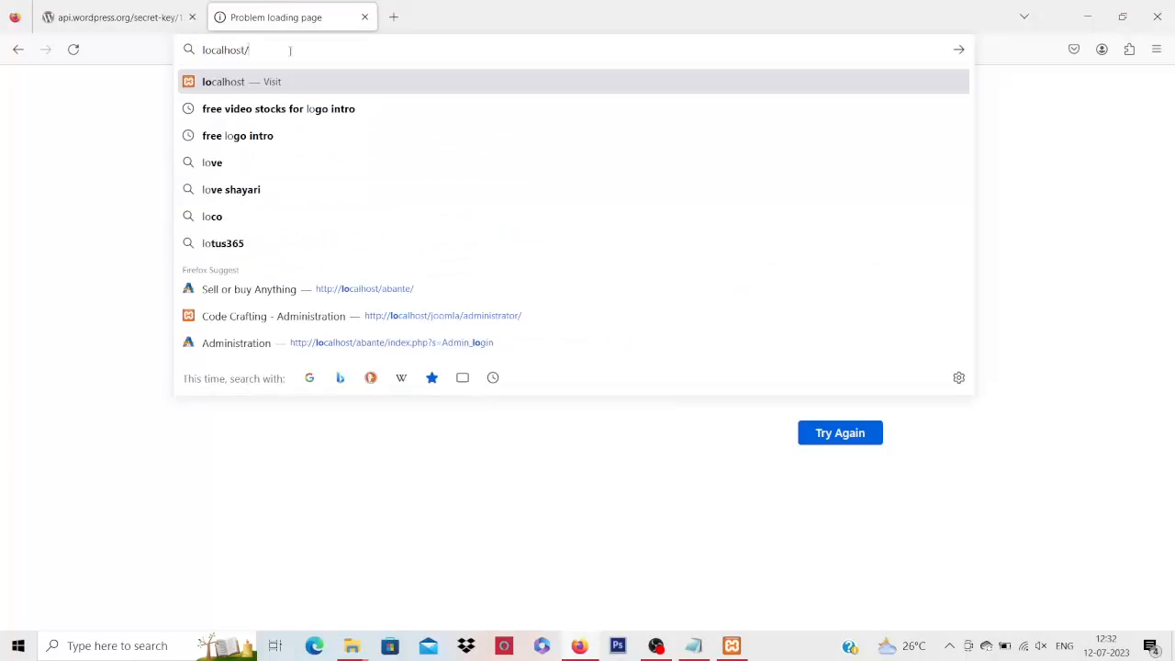
pyautogui.press('Return')
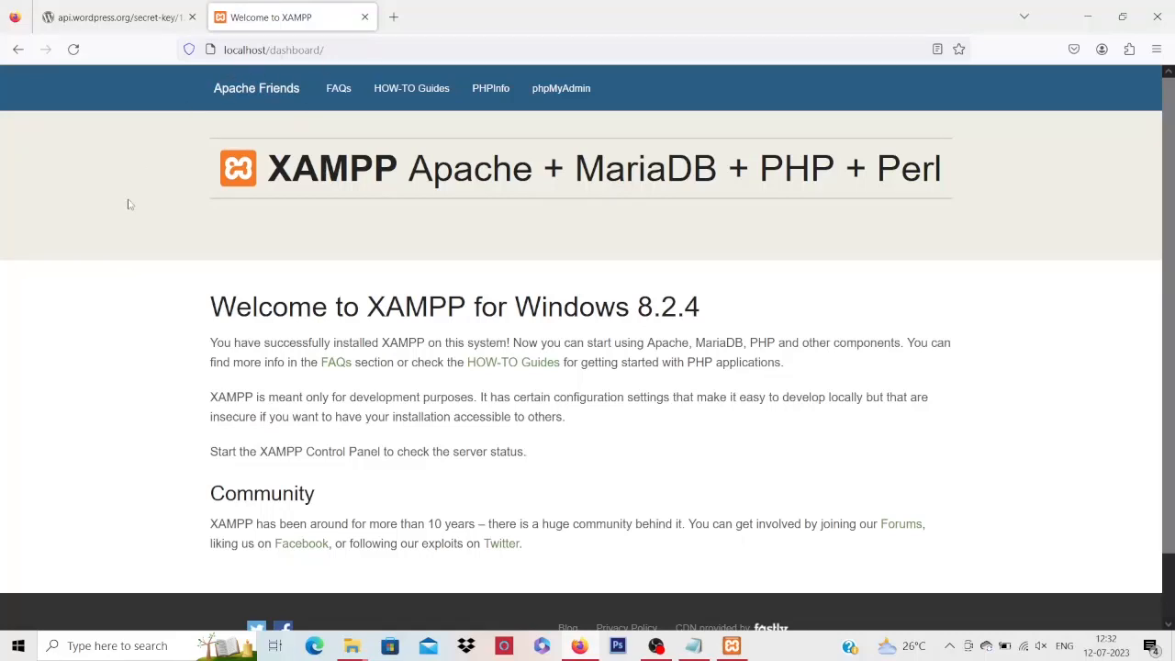
# Change the address from localhost/dashboard to localhost/phpmyadmin and open phpMyAdmin
pyautogui.click(274, 50)
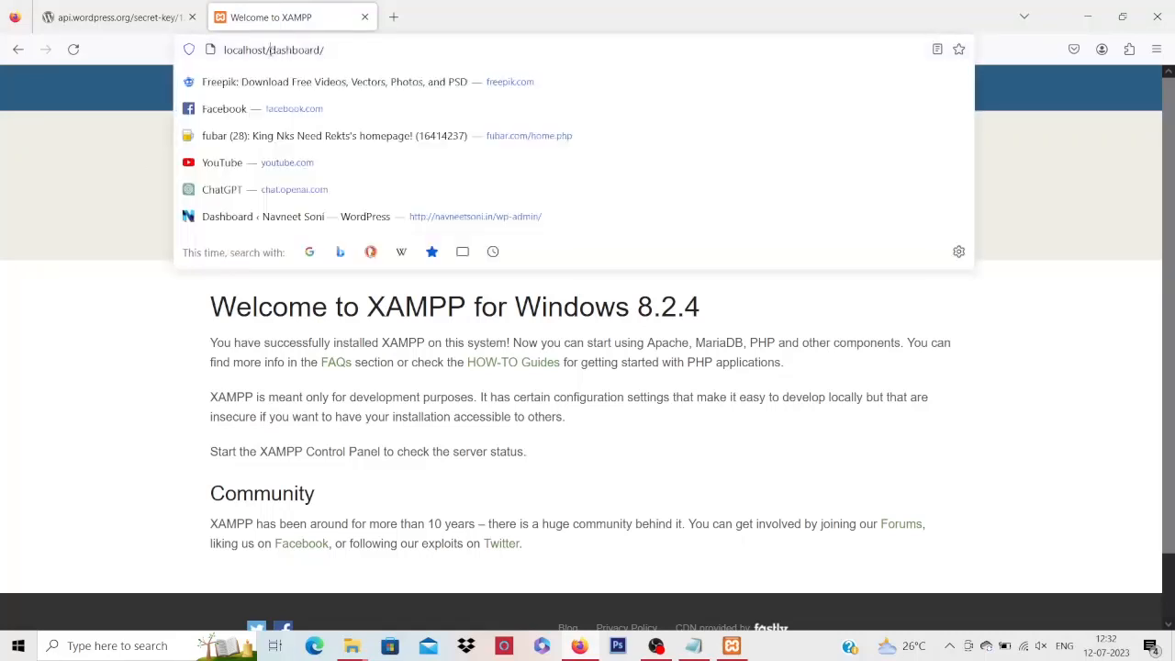
pyautogui.click(270, 50)
pyautogui.hotkey('shift', 'Right')
pyautogui.hotkey('shift', 'Right')
pyautogui.hotkey('shift', 'Right')
pyautogui.hotkey('shift', 'Right')
pyautogui.hotkey('shift', 'Right')
pyautogui.hotkey('shift', 'Right')
pyautogui.hotkey('shift', 'Right')
pyautogui.hotkey('shift', 'Right')
pyautogui.hotkey('shift', 'Right')
pyautogui.hotkey('shift', 'Right')
pyautogui.press('BackSpace')
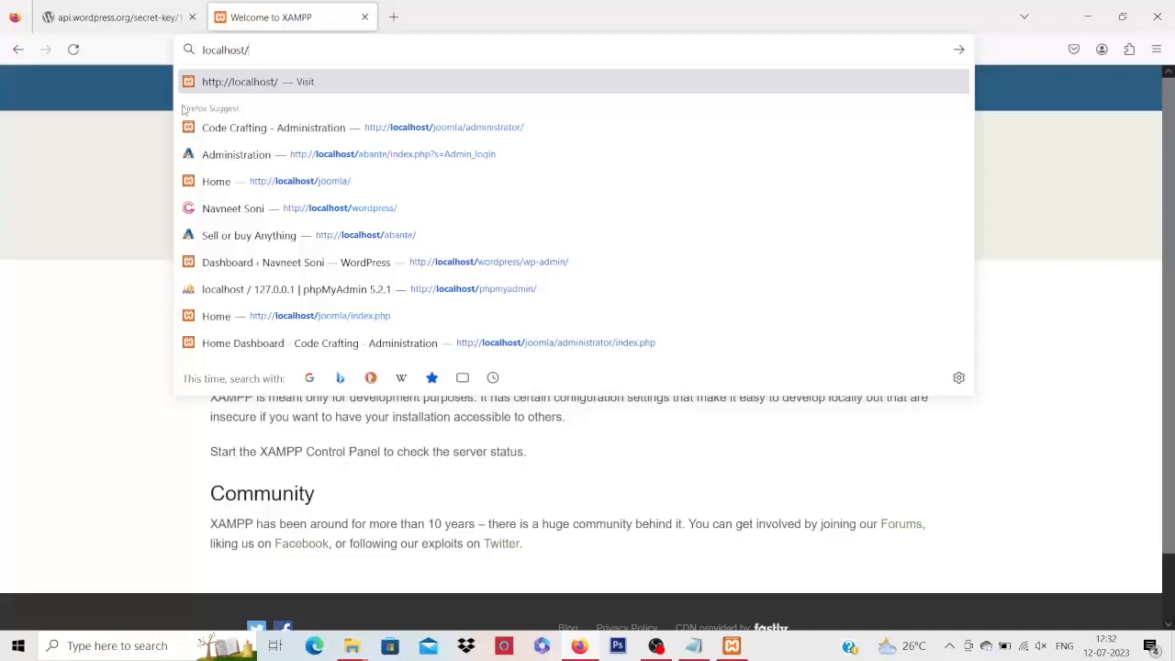
pyautogui.write('pho')
pyautogui.press('BackSpace')
pyautogui.write('p')
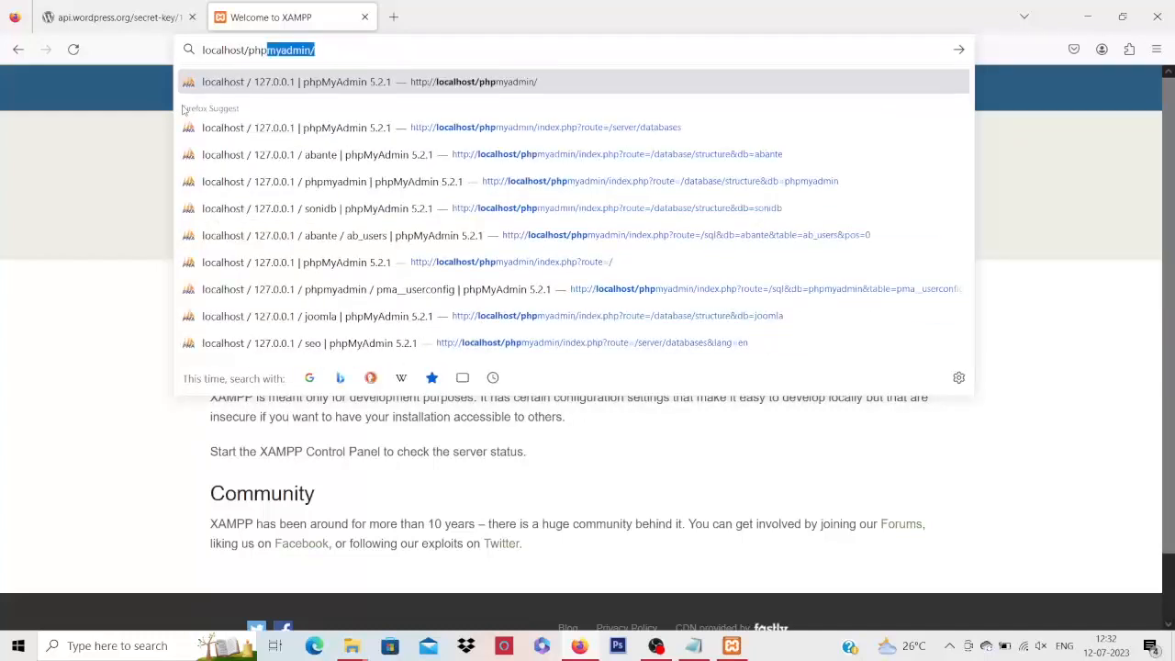
pyautogui.press('Return')
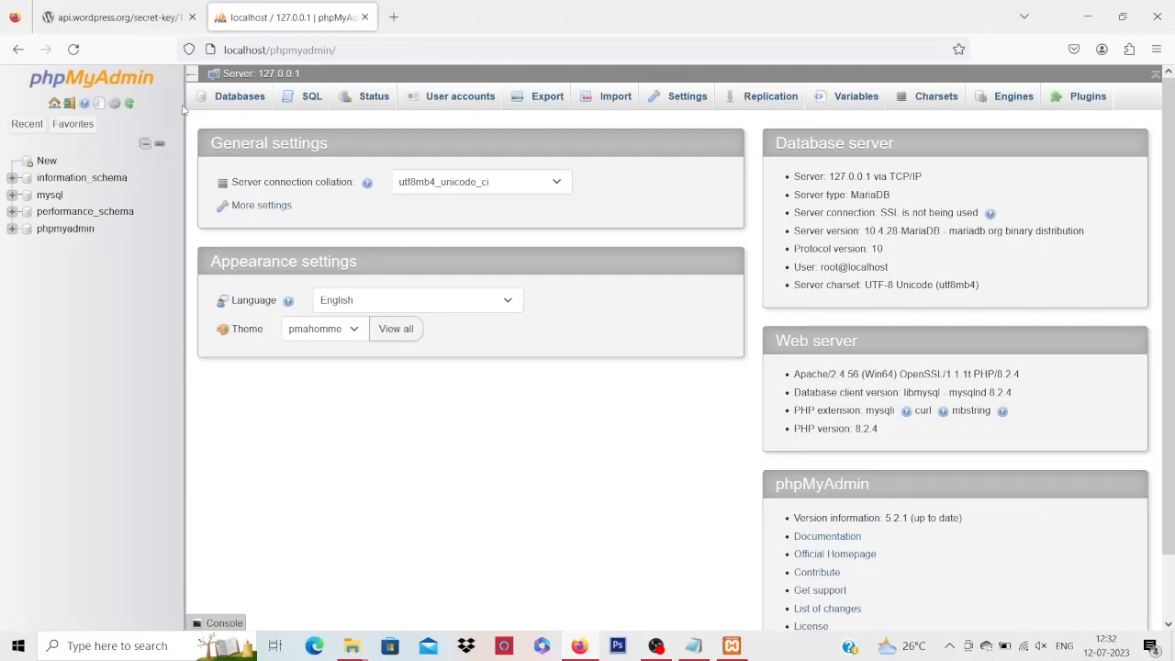
# Create an empty database named demodb from the Databases tab
pyautogui.click(230, 102)
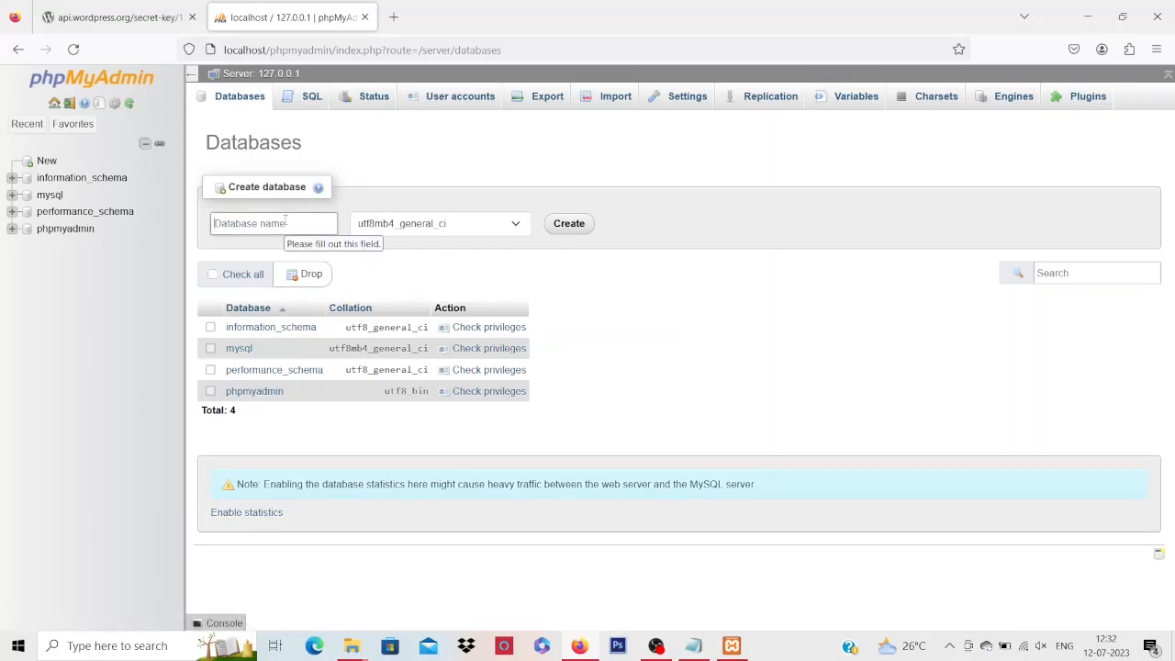
pyautogui.write('demodb')
pyautogui.click(570, 224)
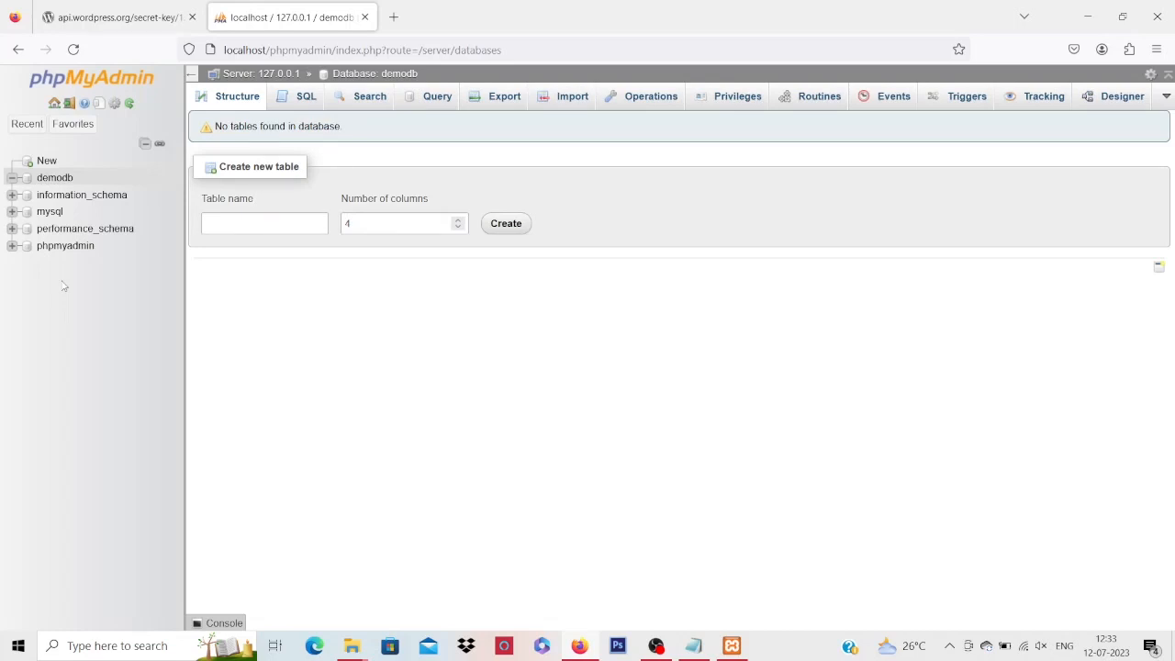
pyautogui.click(695, 647)
# Replace the placeholders so DB_NAME reads 'demodb' and DB_USER reads 'root'
pyautogui.click(224, 296)
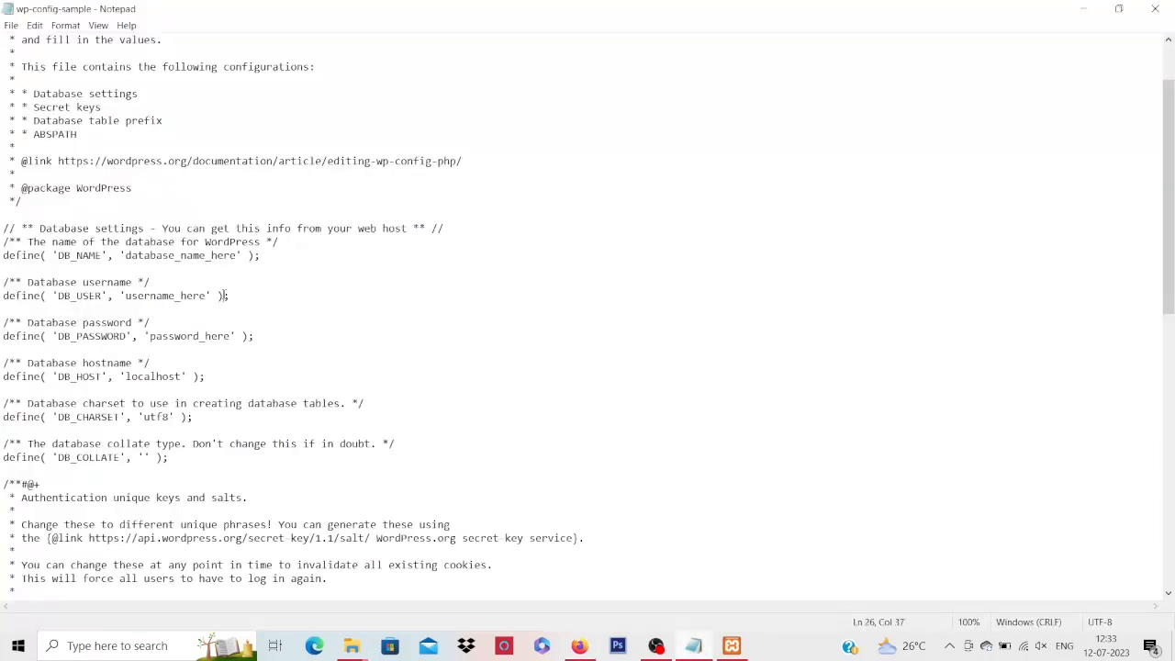
pyautogui.press('Up')
pyautogui.press('Up')
pyautogui.press('Up')
pyautogui.press('Right')
pyautogui.press('Right')
pyautogui.press('Right')
pyautogui.press('Right')
pyautogui.press('Right')
pyautogui.press('Right')
pyautogui.press('Right')
pyautogui.press('Right')
pyautogui.press('Right')
pyautogui.press('Right')
pyautogui.press('Right')
pyautogui.press('Right')
pyautogui.press('Right')
pyautogui.press('Right')
pyautogui.press('Right')
pyautogui.press('Right')
pyautogui.press('Right')
pyautogui.press('Right')
pyautogui.press('Right')
pyautogui.press('Right')
pyautogui.press('Left')
pyautogui.press('Left')
pyautogui.hotkey('shift', 'Right')
pyautogui.hotkey('shift', 'Right')
pyautogui.hotkey('shift', 'Right')
pyautogui.hotkey('shift', 'Right')
pyautogui.hotkey('shift', 'Right')
pyautogui.hotkey('shift', 'Right')
pyautogui.hotkey('shift', 'Right')
pyautogui.hotkey('shift', 'Right')
pyautogui.hotkey('shift', 'Right')
pyautogui.hotkey('shift', 'Right')
pyautogui.hotkey('shift', 'Right')
pyautogui.hotkey('shift', 'Right')
pyautogui.hotkey('shift', 'Right')
pyautogui.hotkey('shift', 'Right')
pyautogui.hotkey('shift', 'Right')
pyautogui.hotkey('shift', 'Right')
pyautogui.hotkey('shift', 'Right')
pyautogui.hotkey('shift', 'Right')
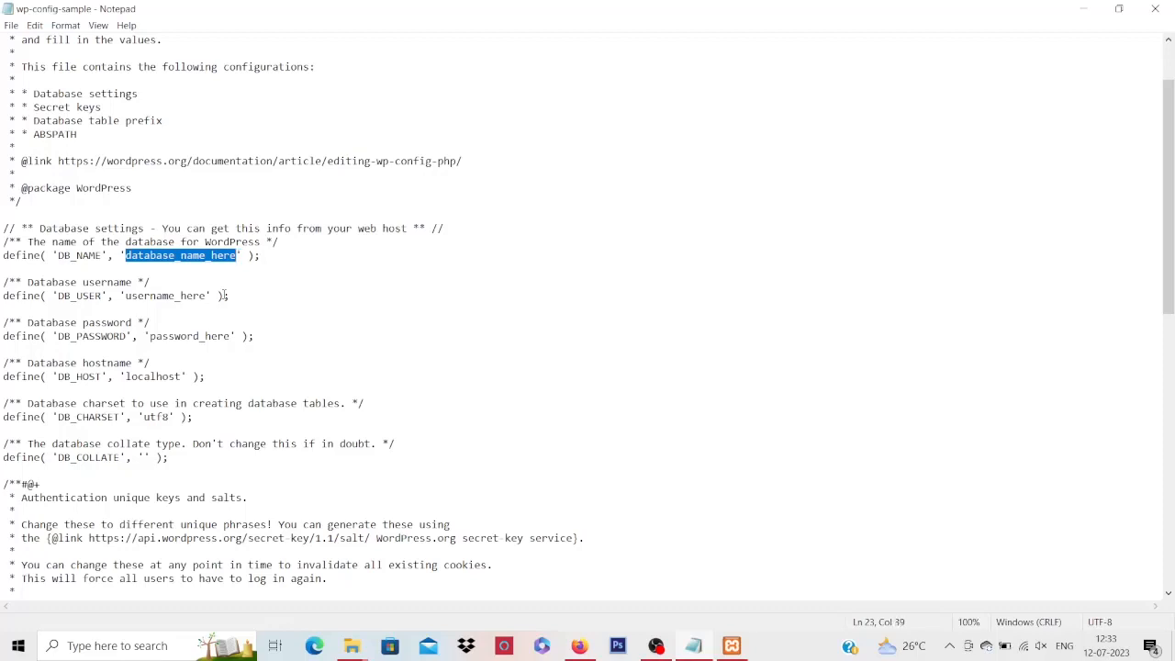
pyautogui.write('demodb')
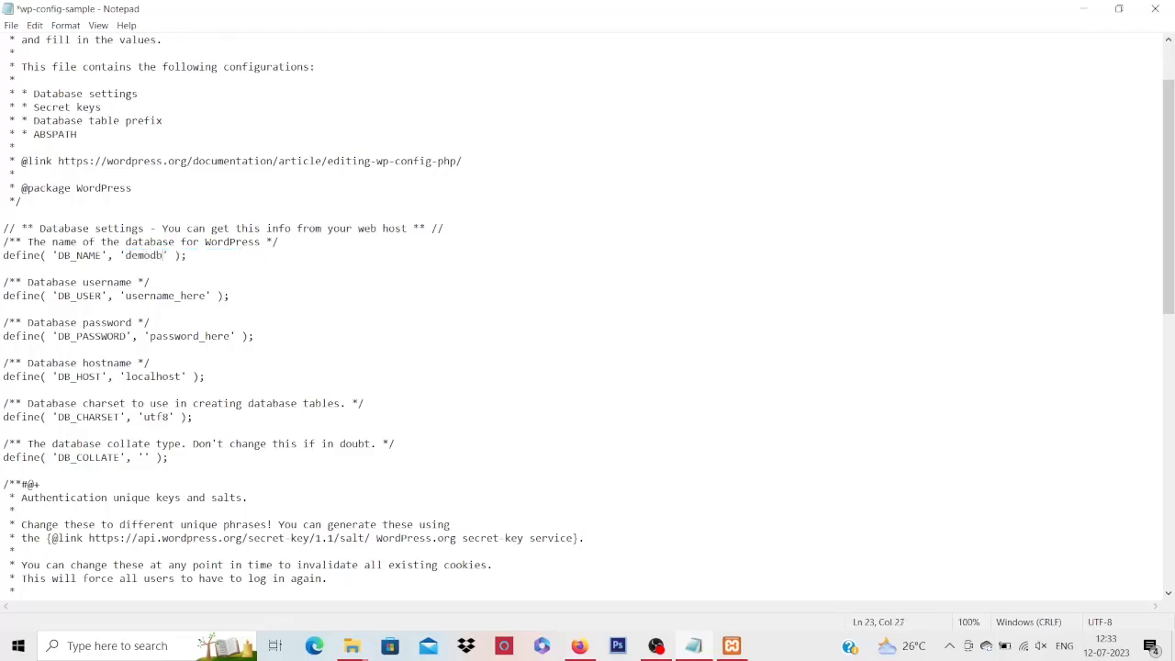
pyautogui.press('Down')
pyautogui.press('Down')
pyautogui.press('Down')
pyautogui.press('Right')
pyautogui.press('Right')
pyautogui.press('Right')
pyautogui.hotkey('shift', 'Right')
pyautogui.hotkey('shift', 'Right')
pyautogui.hotkey('shift', 'Right')
pyautogui.hotkey('shift', 'Right')
pyautogui.hotkey('shift', 'Right')
pyautogui.hotkey('shift', 'Right')
pyautogui.hotkey('shift', 'Right')
pyautogui.hotkey('shift', 'Right')
pyautogui.hotkey('shift', 'Right')
pyautogui.hotkey('shift', 'Right')
pyautogui.hotkey('shift', 'Right')
pyautogui.hotkey('shift', 'Right')
pyautogui.hotkey('shift', 'Right')
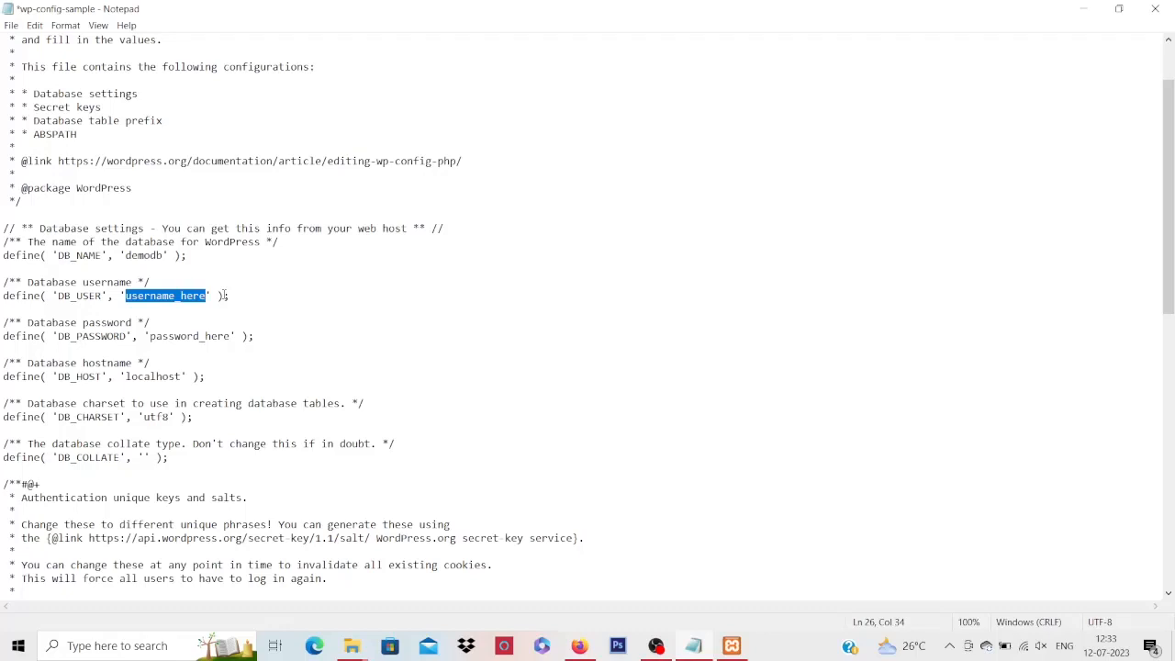
pyautogui.write('roo')
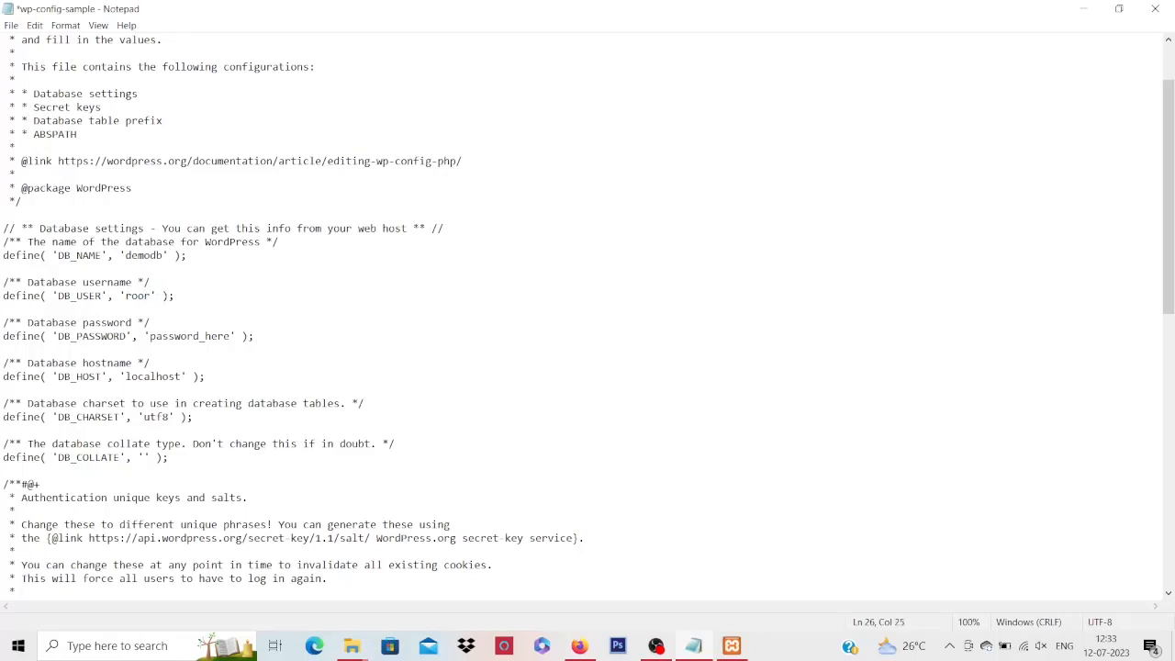
pyautogui.press('BackSpace')
pyautogui.write('t')
# Clear the DB_PASSWORD placeholder to leave it empty and save wp-config-sample
pyautogui.press('Down')
pyautogui.press('Down')
pyautogui.press('Right')
pyautogui.press('Right')
pyautogui.press('Right')
pyautogui.press('Right')
pyautogui.press('Right')
pyautogui.press('Right')
pyautogui.press('Right')
pyautogui.press('Right')
pyautogui.press('Right')
pyautogui.press('Right')
pyautogui.press('Right')
pyautogui.press('Right')
pyautogui.press('Right')
pyautogui.press('Right')
pyautogui.press('Right')
pyautogui.hotkey('shift', 'Right')
pyautogui.hotkey('shift', 'Right')
pyautogui.hotkey('shift', 'Right')
pyautogui.hotkey('shift', 'Right')
pyautogui.hotkey('shift', 'Right')
pyautogui.hotkey('shift', 'Right')
pyautogui.hotkey('shift', 'Right')
pyautogui.hotkey('shift', 'Right')
pyautogui.hotkey('shift', 'Right')
pyautogui.hotkey('shift', 'Right')
pyautogui.hotkey('shift', 'Right')
pyautogui.hotkey('shift', 'Right')
pyautogui.hotkey('shift', 'Right')
pyautogui.press('BackSpace')
pyautogui.hotkey('ctrl', 's')
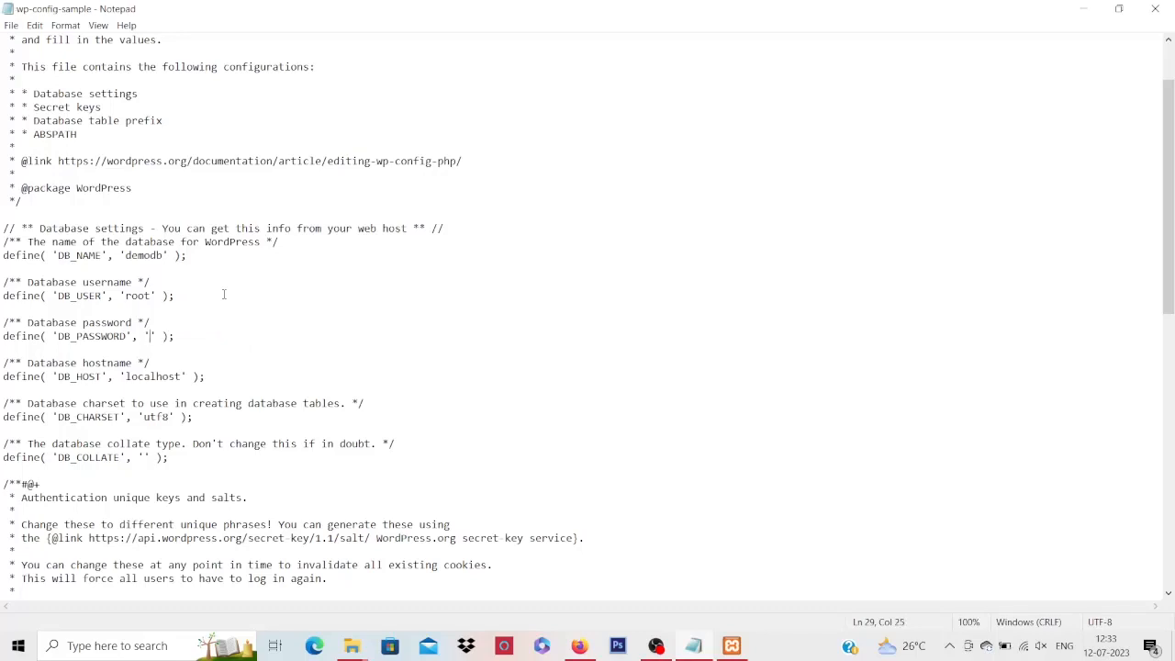
pyautogui.press('Down')
pyautogui.press('Down')
pyautogui.press('Down')
pyautogui.press('Down')
pyautogui.press('Down')
pyautogui.press('Down')
pyautogui.press('Down')
pyautogui.press('Down')
pyautogui.press('Down')
pyautogui.press('Down')
pyautogui.press('Down')
pyautogui.press('Down')
pyautogui.press('Down')
pyautogui.press('Down')
pyautogui.press('Down')
pyautogui.press('Down')
pyautogui.press('Down')
pyautogui.press('Down')
pyautogui.press('Down')
pyautogui.press('Down')
pyautogui.press('Down')
pyautogui.press('Down')
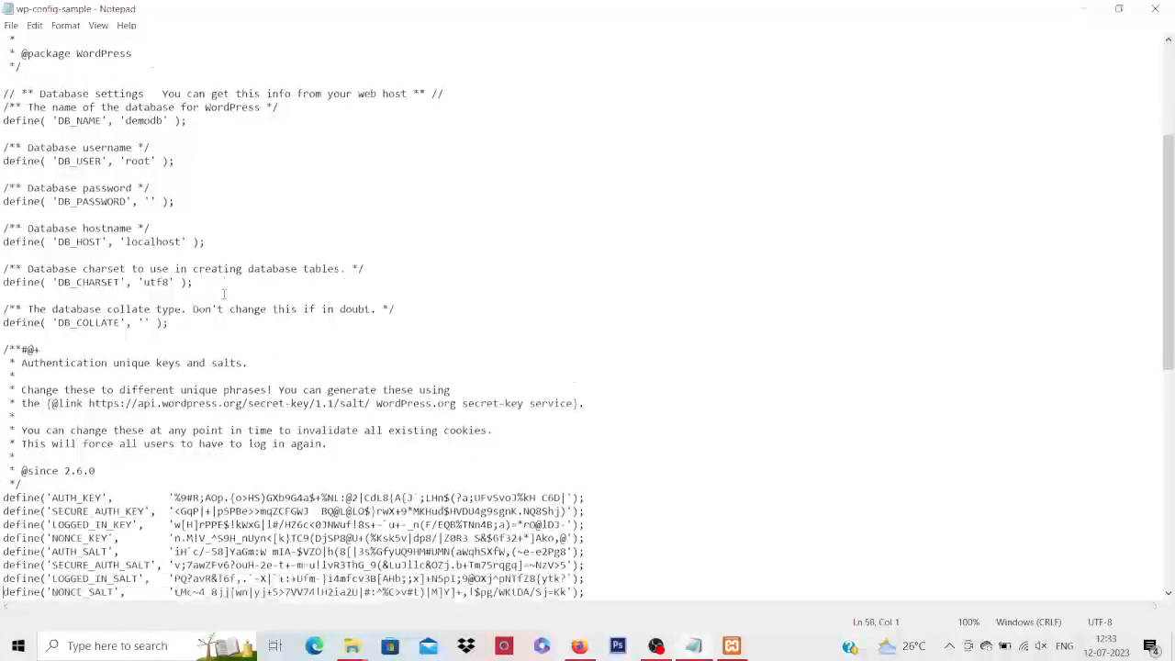
pyautogui.press('Down')
pyautogui.press('Down')
pyautogui.press('Down')
pyautogui.press('Down')
pyautogui.press('Down')
pyautogui.press('Down')
pyautogui.press('Down')
pyautogui.press('Down')
pyautogui.press('Down')
pyautogui.press('Down')
pyautogui.press('Down')
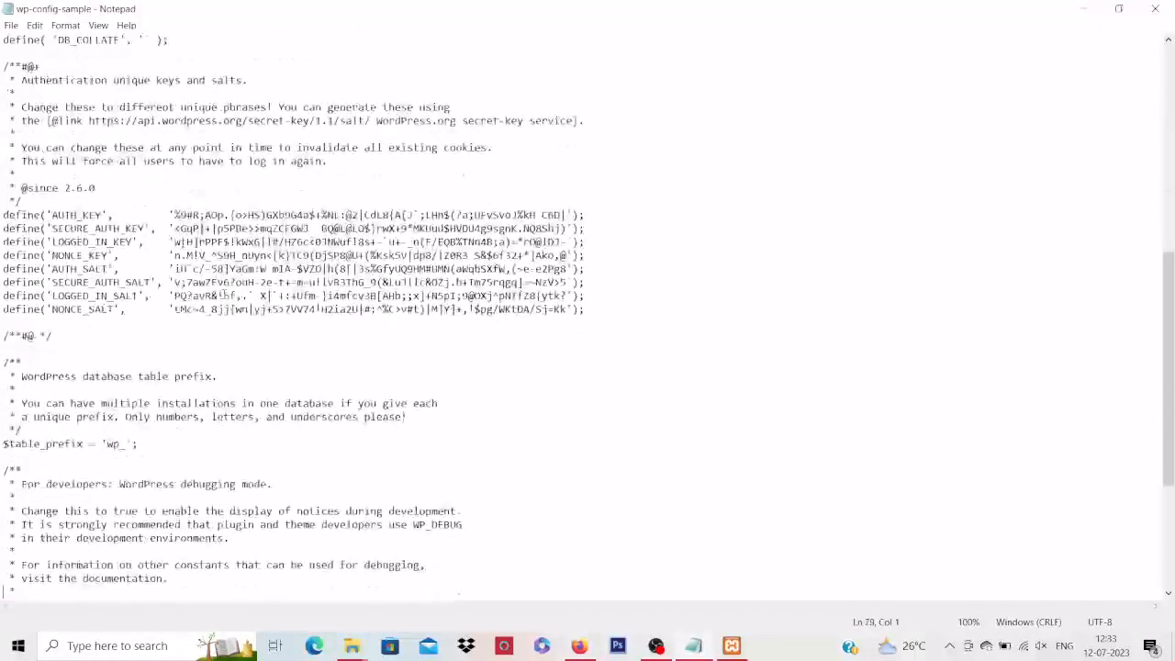
pyautogui.click(119, 444)
# Edit the $table_prefix, trying 'demowp' before settling on 'wp_', and save
pyautogui.press('Left')
pyautogui.press('BackSpace')
pyautogui.press('BackSpace')
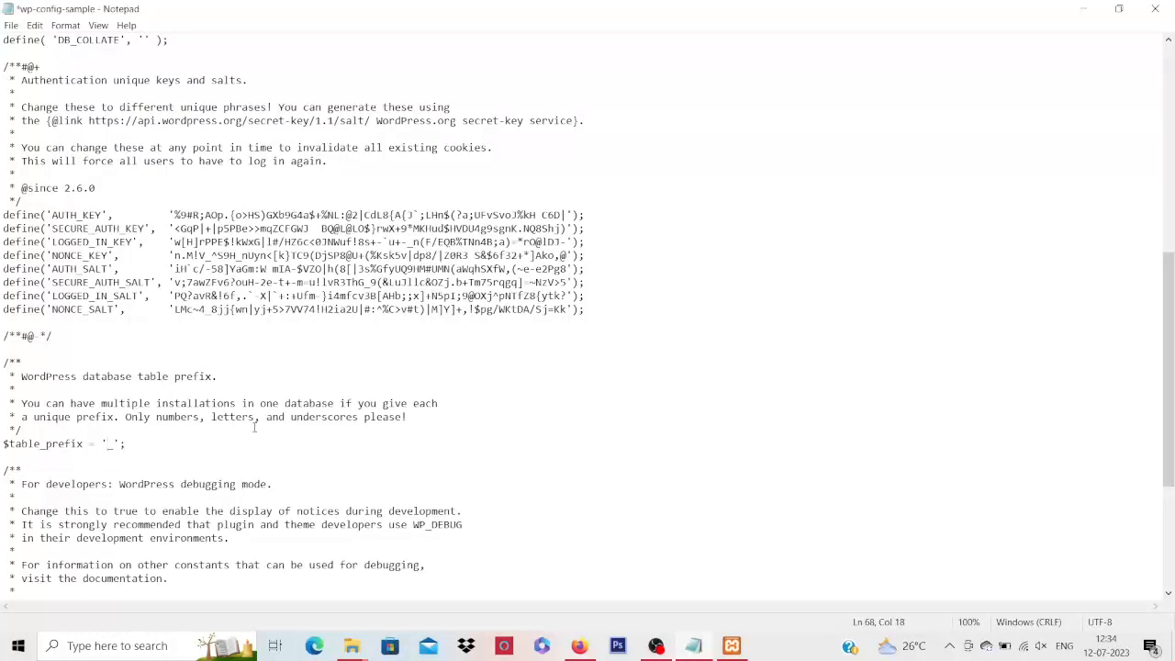
pyautogui.write('demo')
pyautogui.write('wp')
pyautogui.press('BackSpace')
pyautogui.press('BackSpace')
pyautogui.press('BackSpace')
pyautogui.press('BackSpace')
pyautogui.press('BackSpace')
pyautogui.press('BackSpace')
pyautogui.write('wp')
pyautogui.hotkey('ctrl', 's')
# Glance at phpMyAdmin, re-check the database settings, then close Notepad
pyautogui.click(1084, 10)
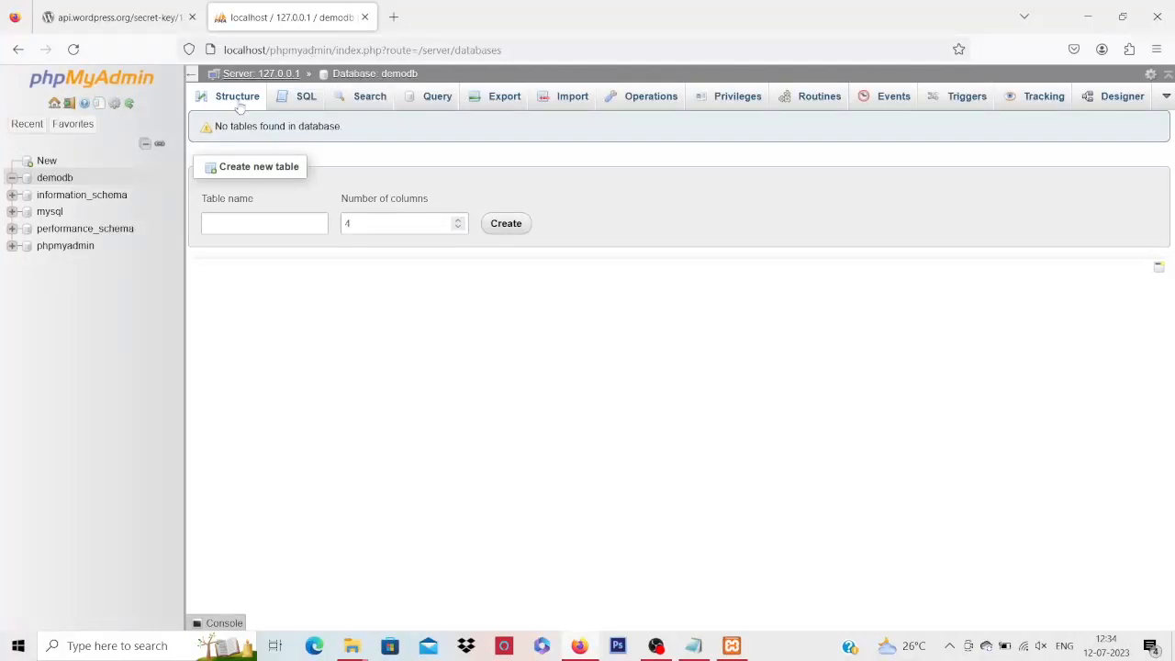
pyautogui.click(696, 645)
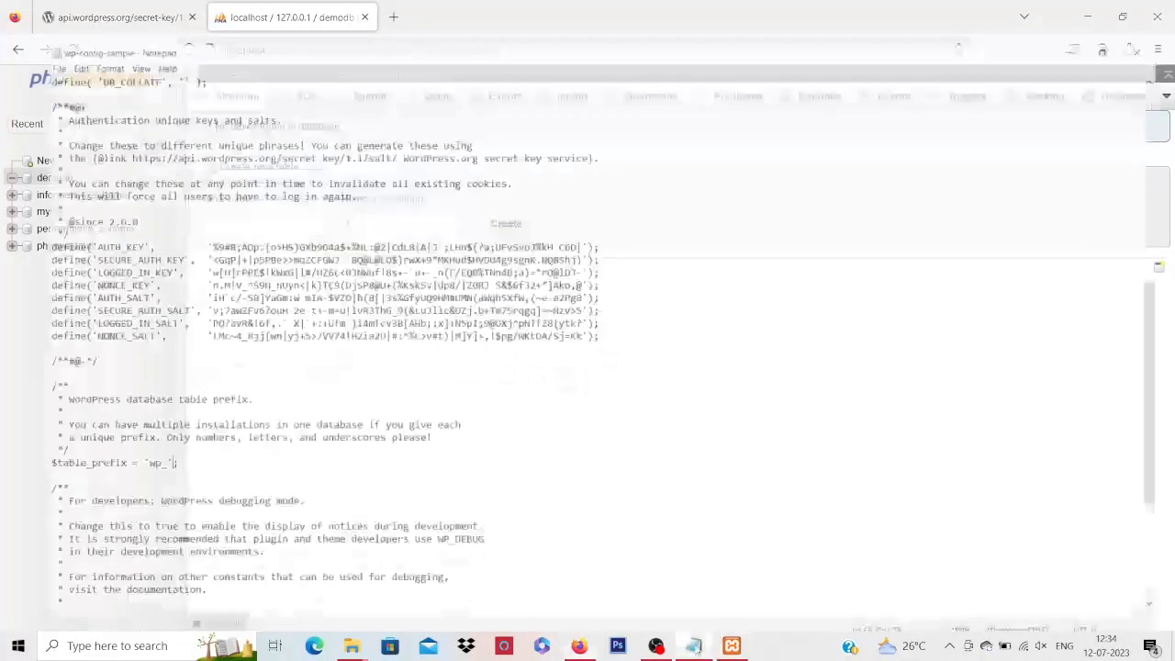
pyautogui.press('Up')
pyautogui.press('Up')
pyautogui.press('Up')
pyautogui.press('Up')
pyautogui.press('Up')
pyautogui.press('Up')
pyautogui.press('Up')
pyautogui.press('Up')
pyautogui.press('Up')
pyautogui.press('Up')
pyautogui.press('Up')
pyautogui.press('Up')
pyautogui.press('Up')
pyautogui.press('Up')
pyautogui.press('Up')
pyautogui.press('Up')
pyautogui.press('Up')
pyautogui.press('Up')
pyautogui.press('Up')
pyautogui.press('Up')
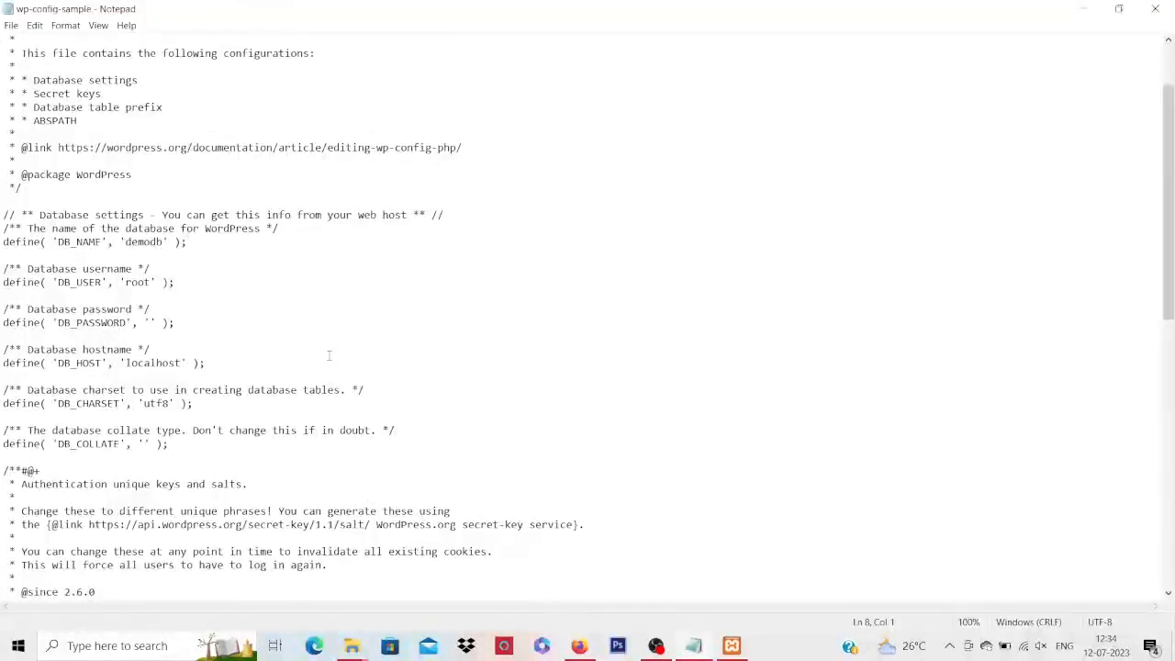
pyautogui.press('Down')
pyautogui.press('Down')
pyautogui.press('Down')
pyautogui.press('Down')
pyautogui.press('Down')
pyautogui.press('Down')
pyautogui.press('Down')
pyautogui.press('Down')
pyautogui.press('Down')
pyautogui.press('Down')
pyautogui.press('Down')
pyautogui.press('Down')
pyautogui.press('Down')
pyautogui.press('Down')
pyautogui.press('Down')
pyautogui.press('Down')
pyautogui.press('Down')
pyautogui.press('Down')
pyautogui.press('Down')
pyautogui.press('Down')
pyautogui.press('Down')
pyautogui.press('Down')
pyautogui.press('Down')
pyautogui.press('Down')
pyautogui.press('Down')
pyautogui.press('Down')
pyautogui.press('Down')
pyautogui.press('Down')
pyautogui.click(1158, 10)
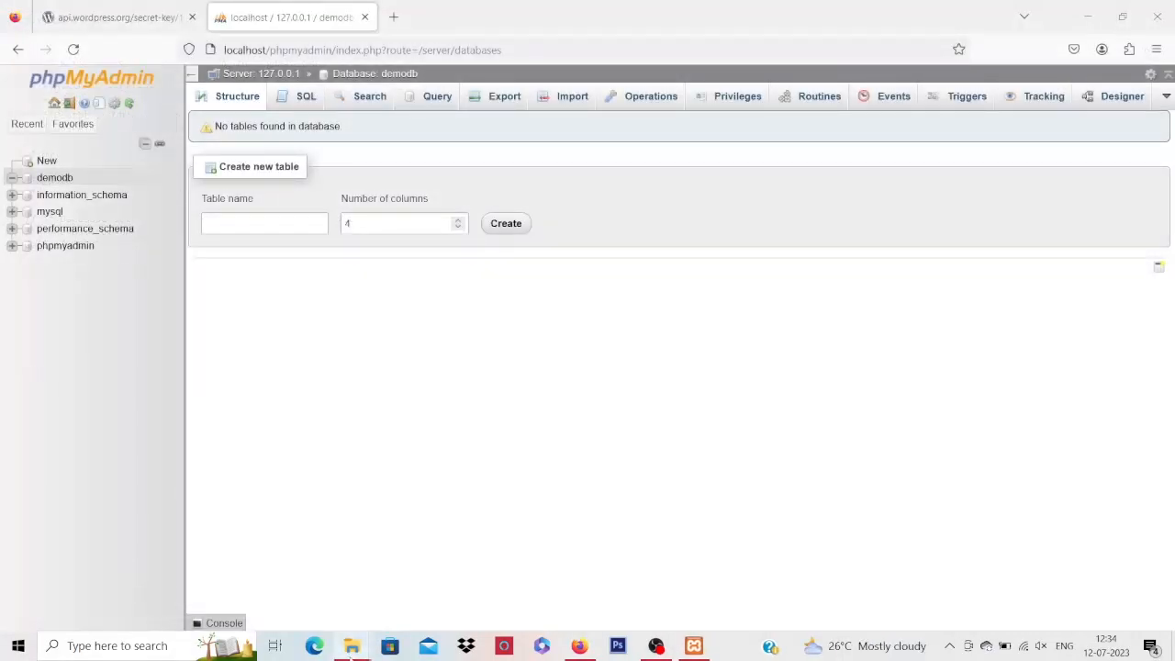
# Copy the extracted wordpress folder from the wordpress-6.2.2(1) download folder
pyautogui.moveTo(352, 648)
pyautogui.click(464, 597)
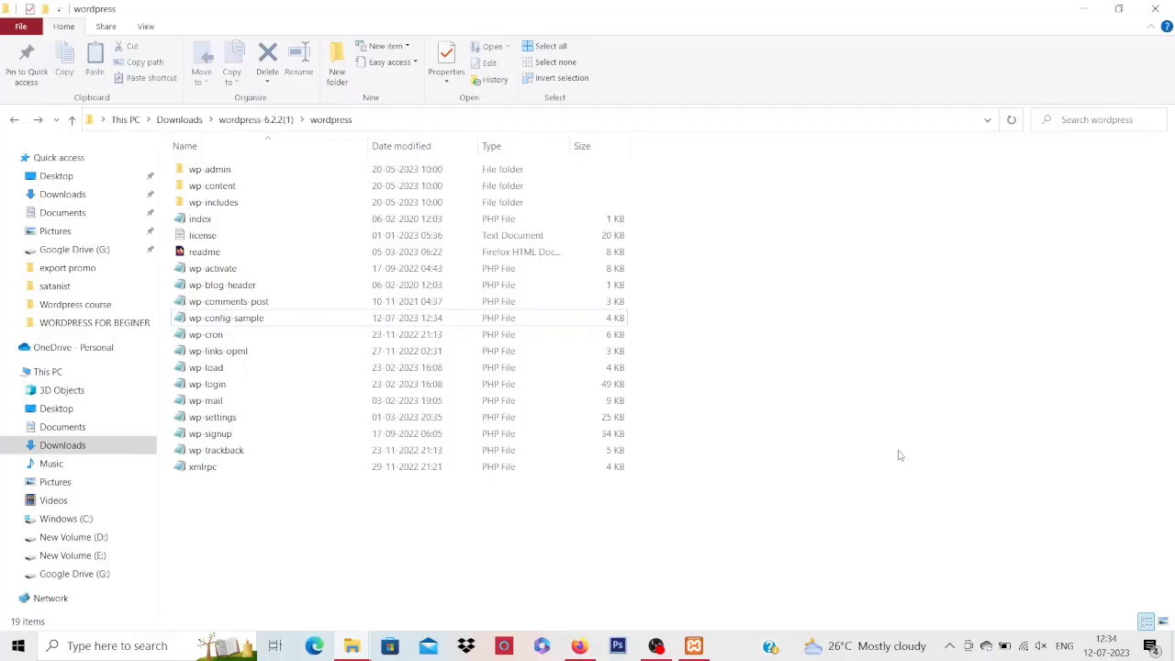
pyautogui.hotkey('alt', 'Up')
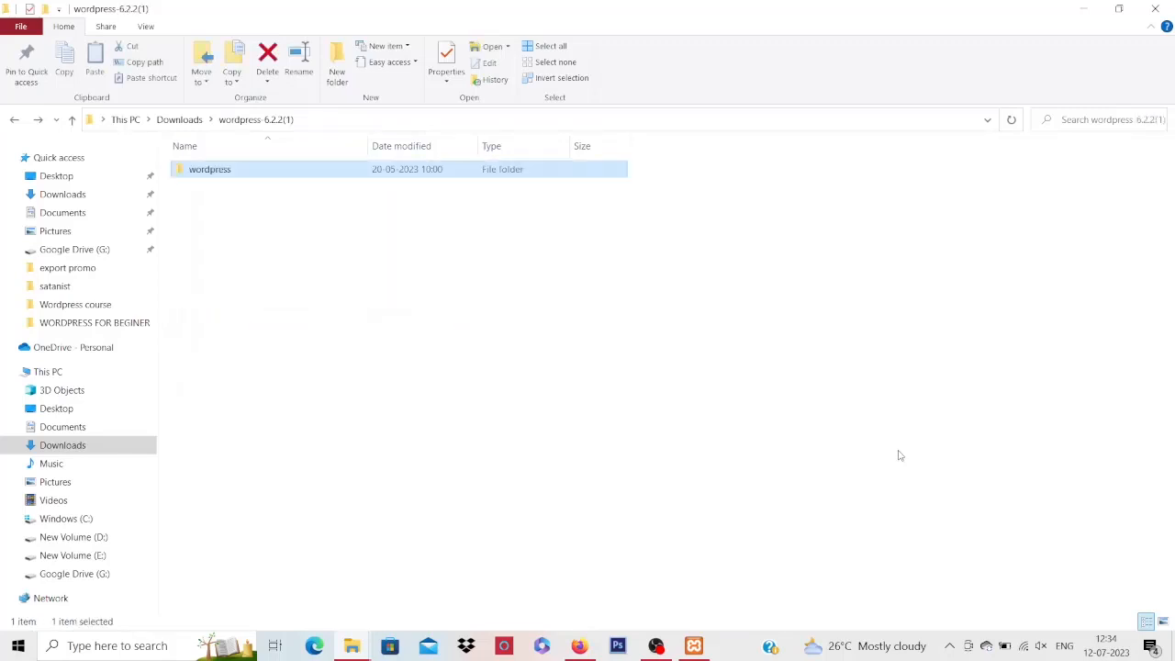
pyautogui.hotkey('ctrl', 'c')
pyautogui.click(384, 297)
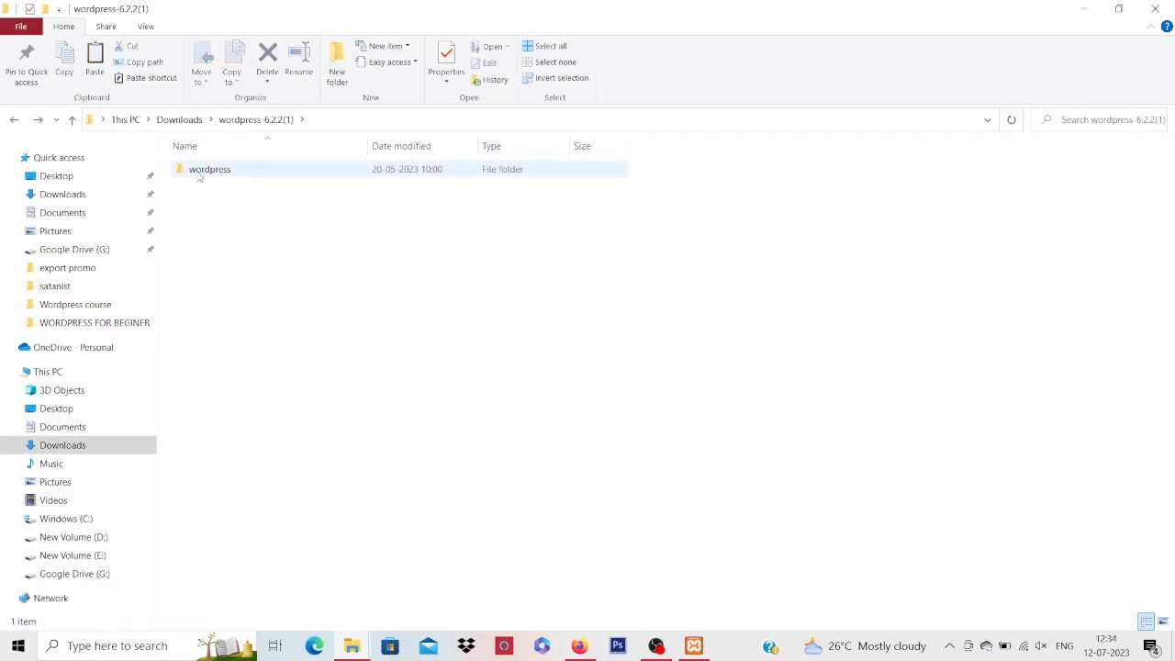
# Browse New Volume (E:) into the xampp folder and open htdocs
pyautogui.click(83, 556)
pyautogui.click(203, 350)
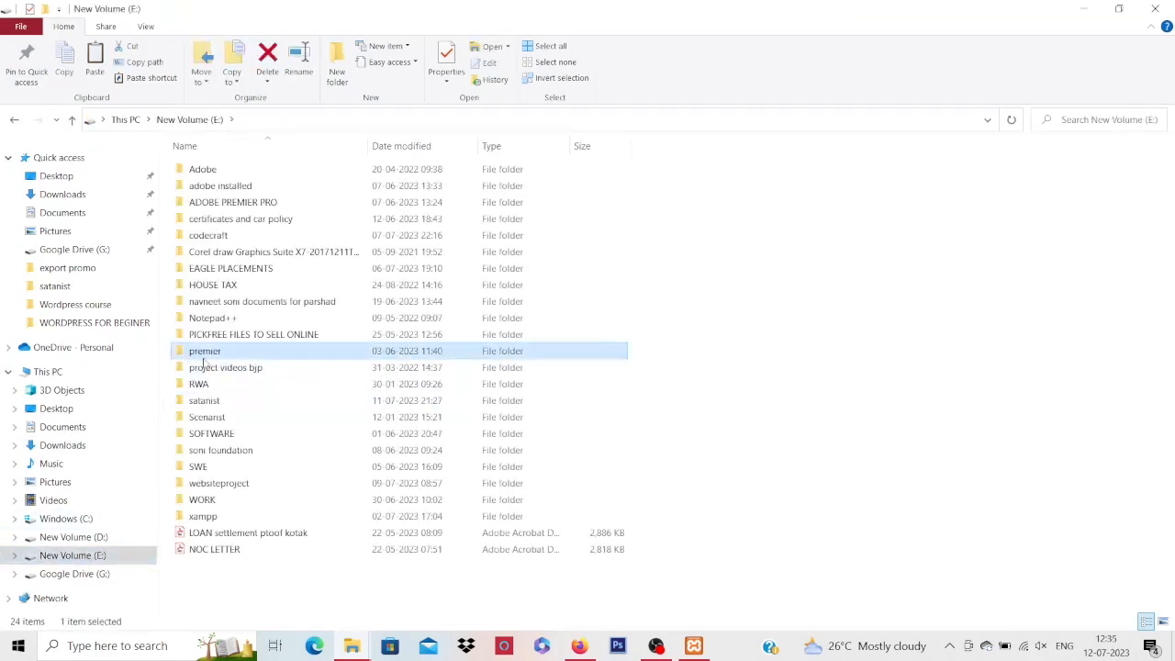
pyautogui.press('Down')
pyautogui.press('Down')
pyautogui.press('Down')
pyautogui.press('Down')
pyautogui.press('Down')
pyautogui.press('Down')
pyautogui.press('Down')
pyautogui.press('Down')
pyautogui.press('Down')
pyautogui.press('Down')
pyautogui.press('Down')
pyautogui.press('Up')
pyautogui.press('Up')
pyautogui.press('Up')
pyautogui.press('Up')
pyautogui.press('Down')
pyautogui.press('Down')
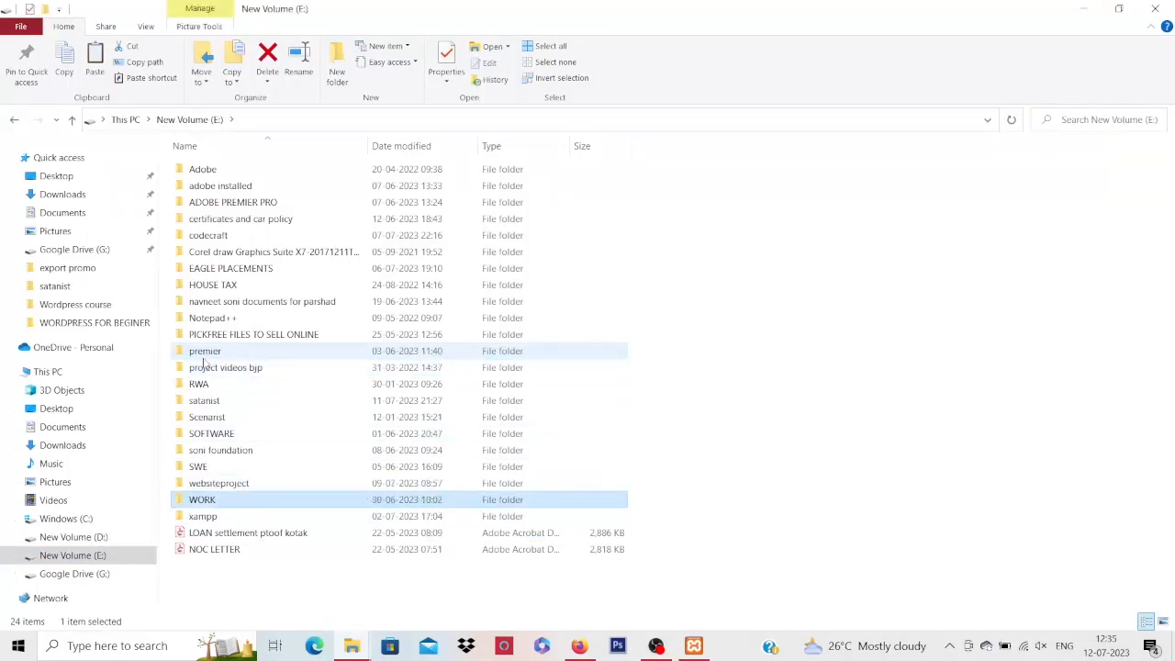
pyautogui.press('Down')
pyautogui.press('Return')
pyautogui.press('Down')
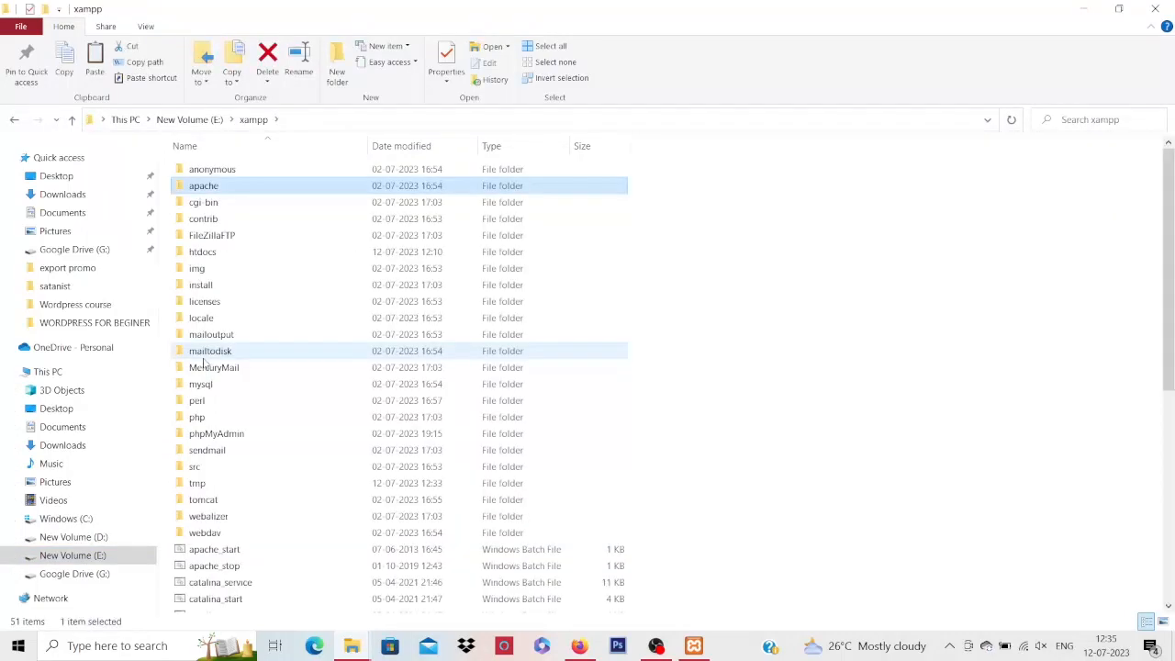
pyautogui.click(895, 167)
pyautogui.press('Down')
pyautogui.press('Down')
pyautogui.press('Down')
pyautogui.press('Down')
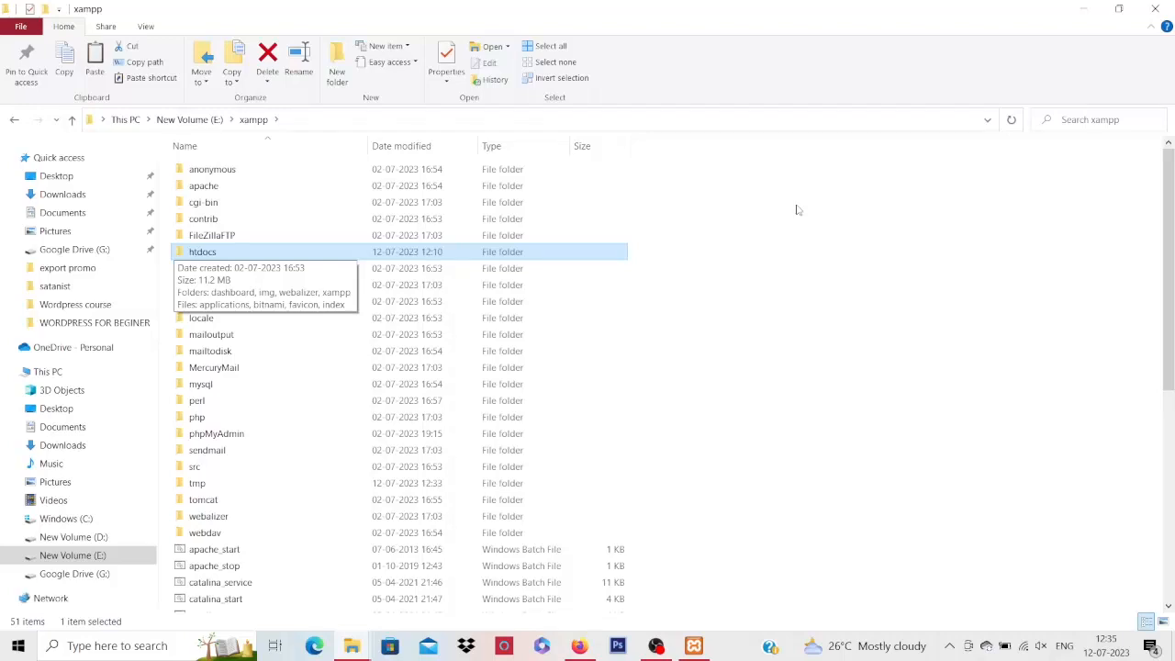
pyautogui.press('Return')
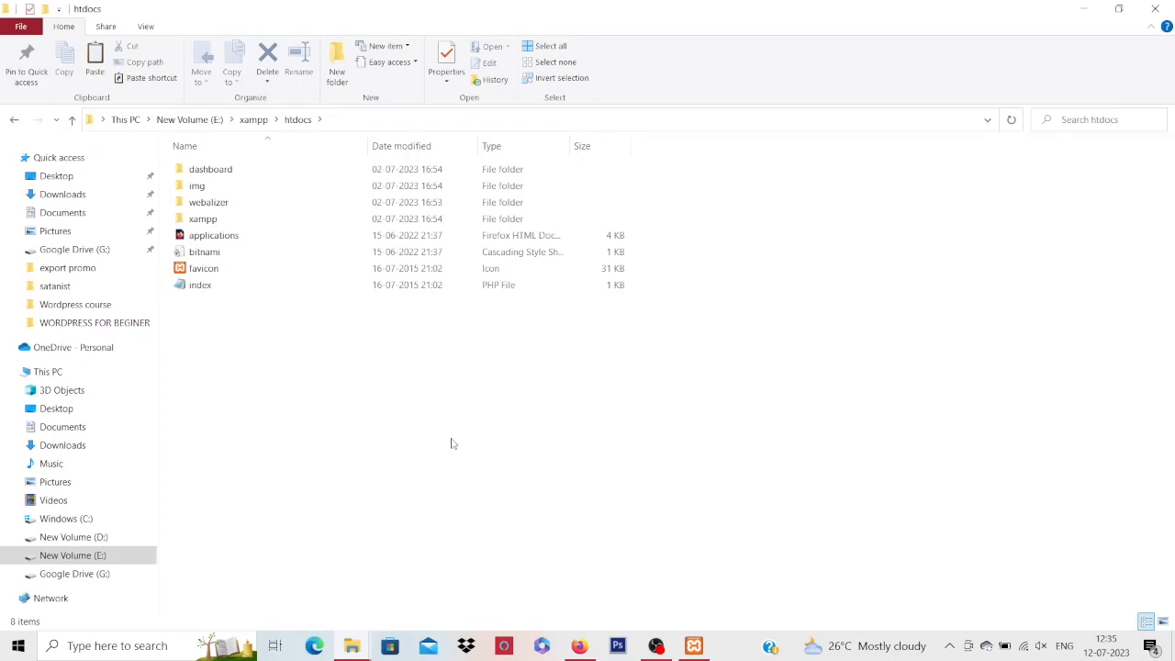
# Paste the wordpress folder into E:\xampp\htdocs and briefly open it to verify its contents
pyautogui.hotkey('ctrl', 'v')
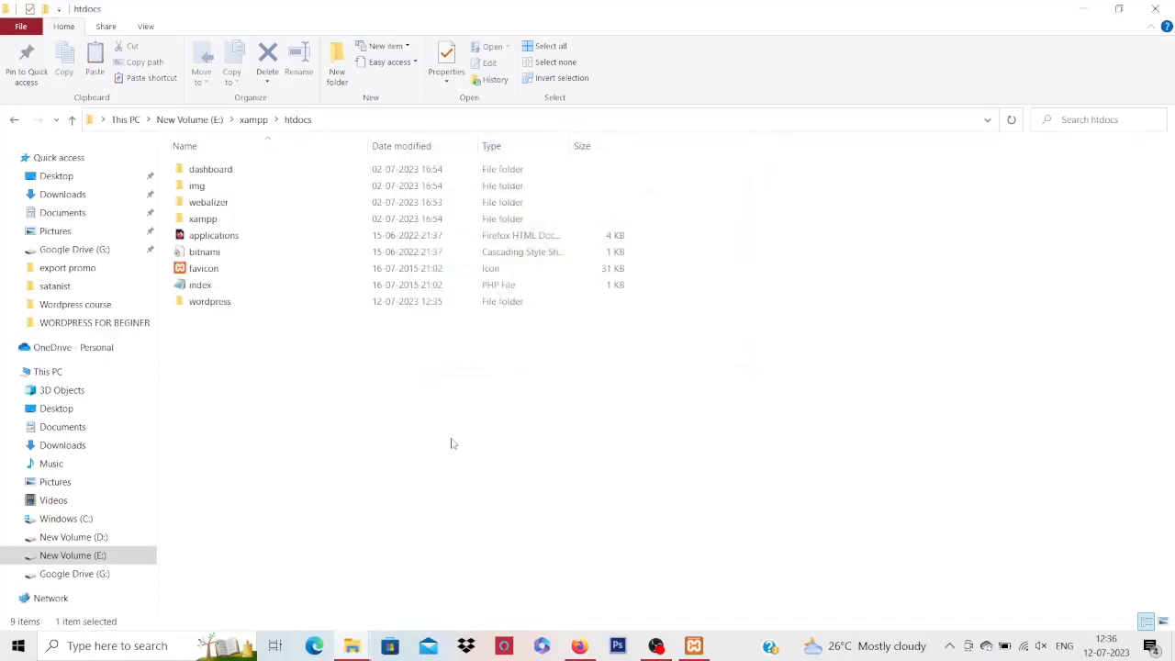
pyautogui.click(450, 443)
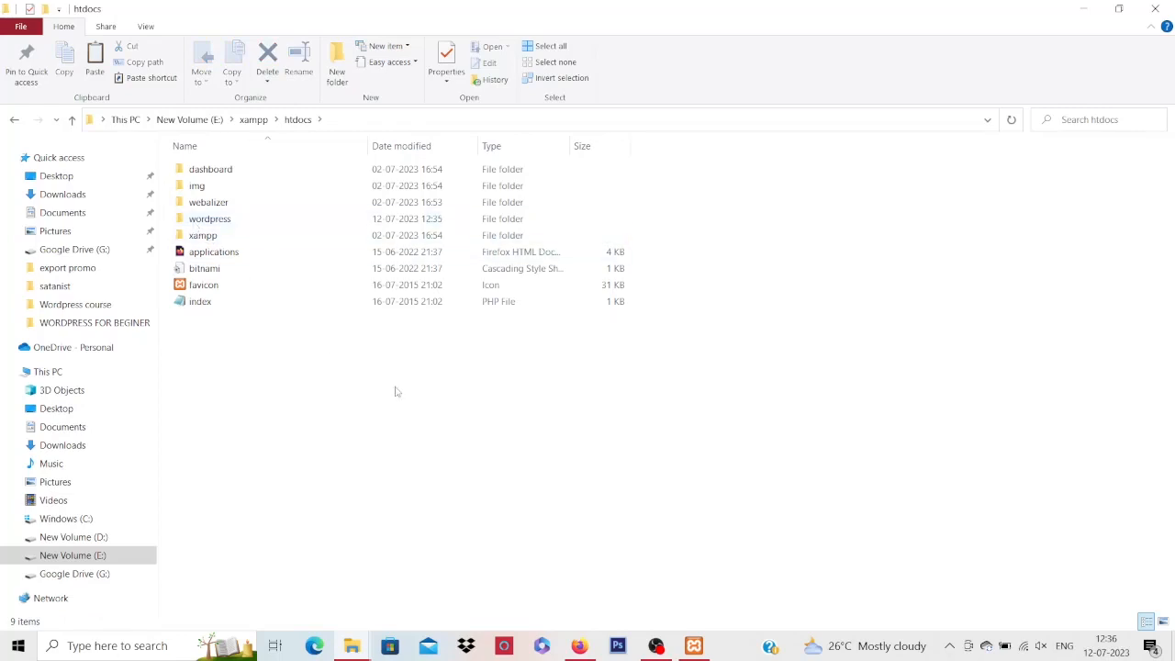
pyautogui.doubleClick(229, 222)
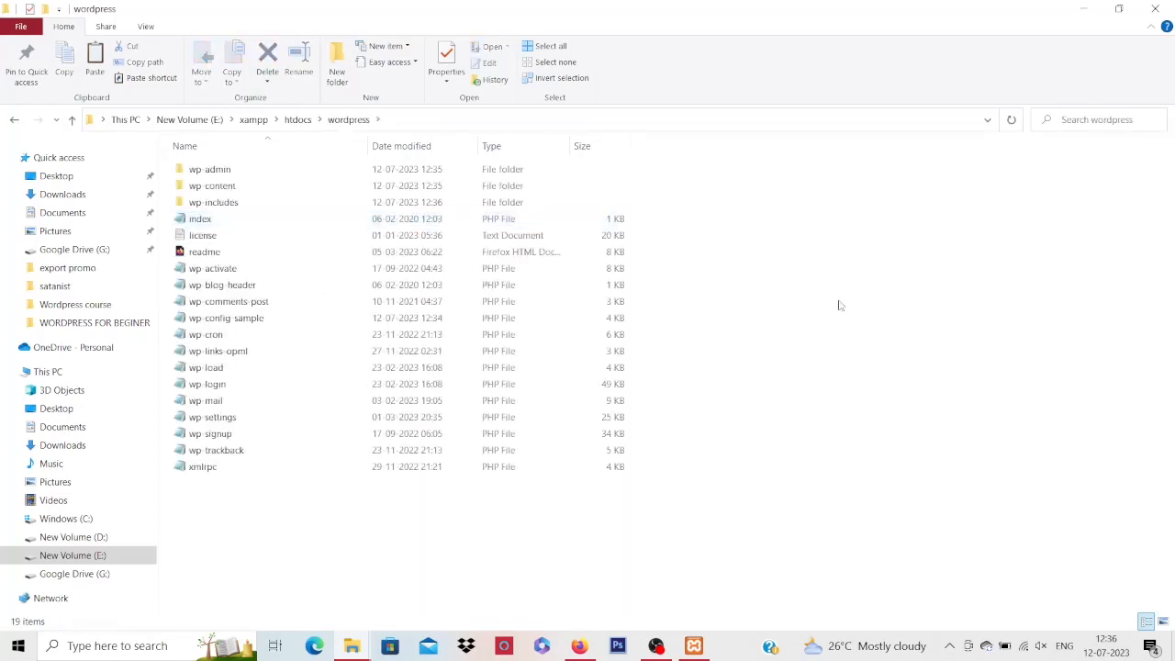
pyautogui.hotkey('alt', 'Left')
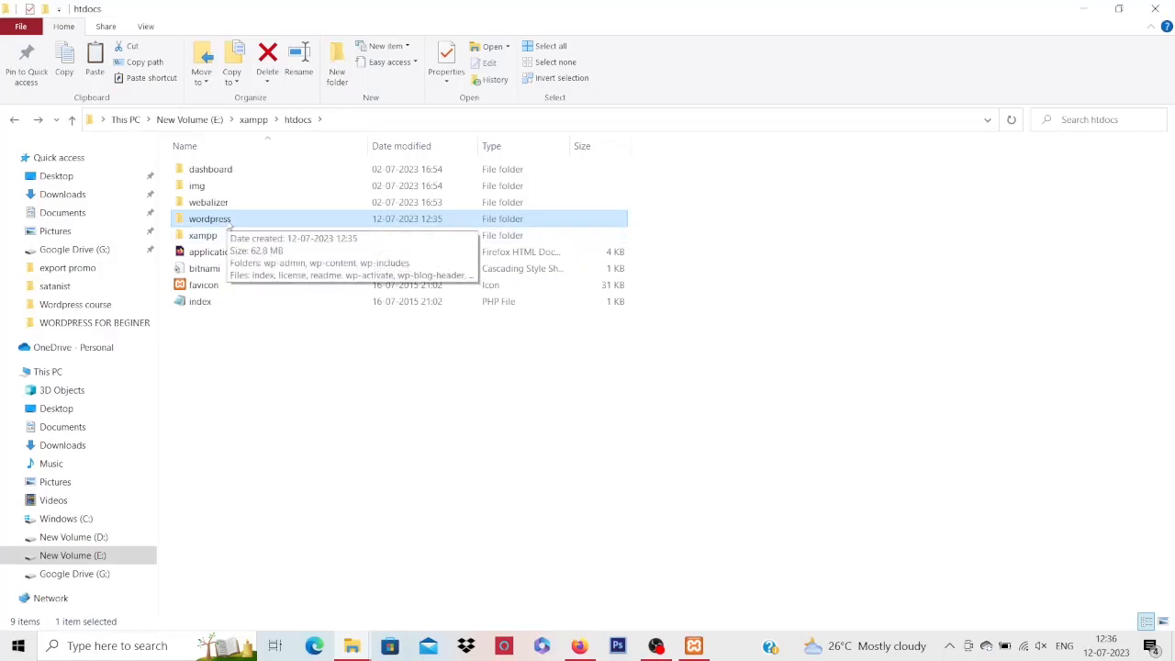
pyautogui.click(284, 393)
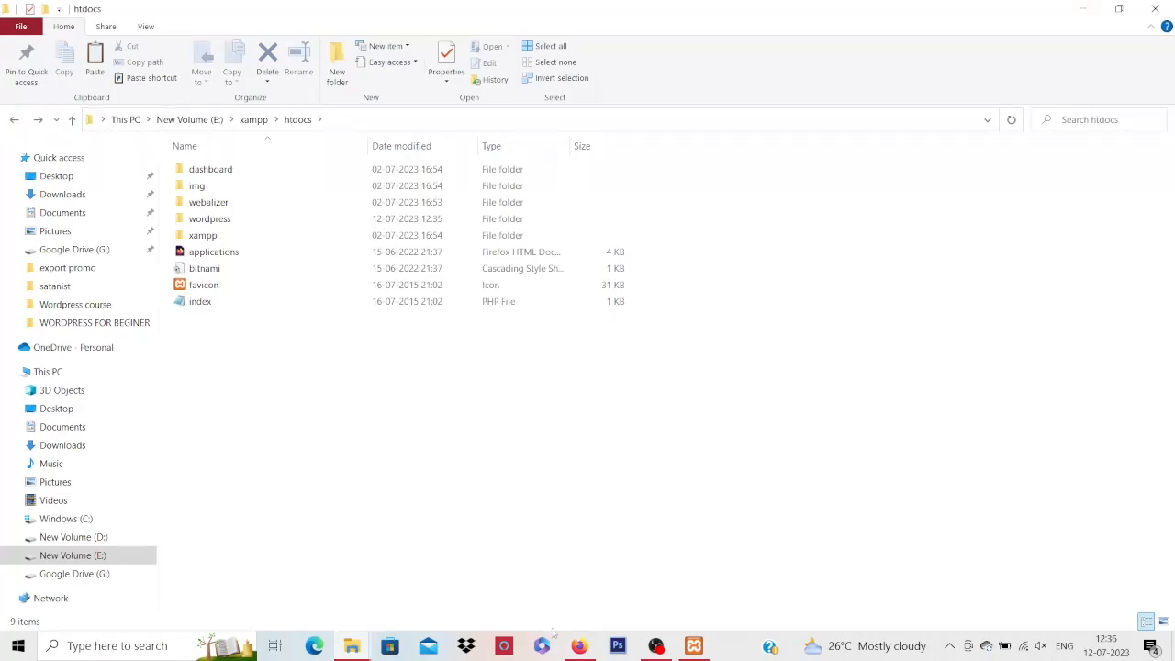
# Open a fresh tab, close the api.wordpress.org secret-key tab, and load localhost/wordpress
pyautogui.click(579, 645)
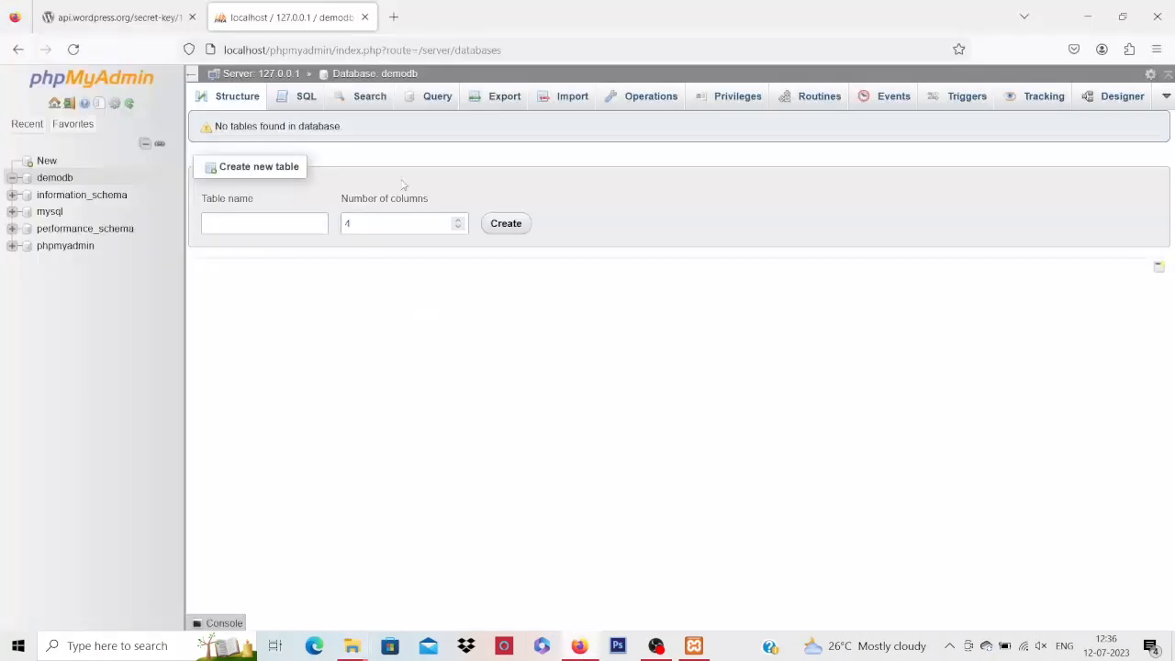
pyautogui.click(393, 16)
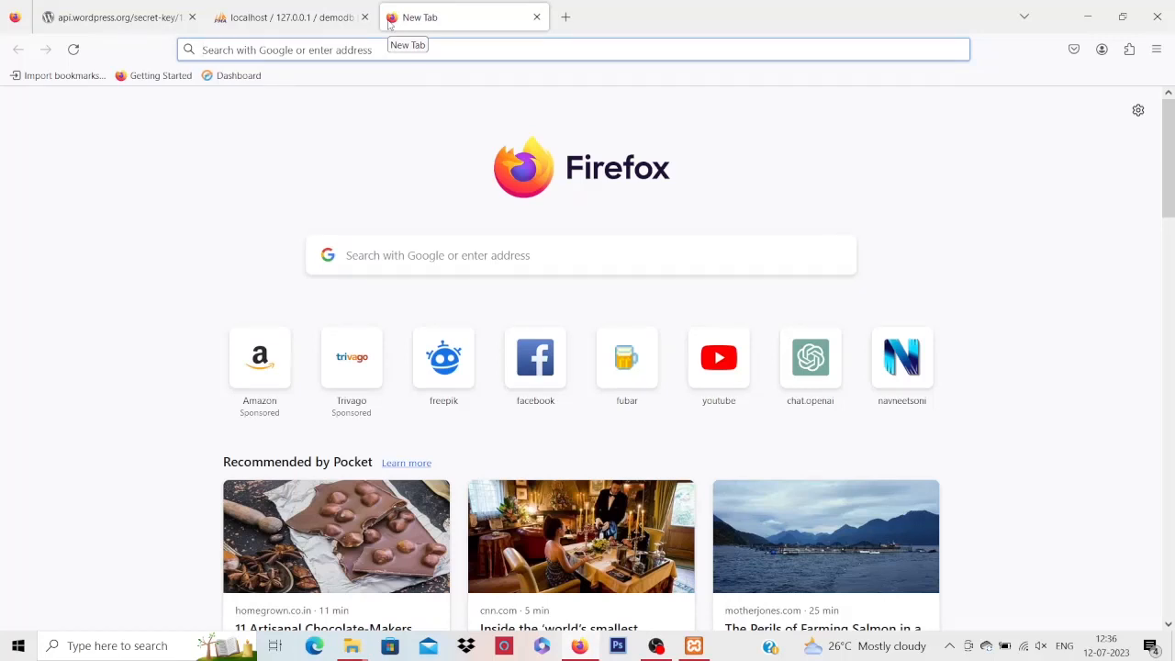
pyautogui.click(192, 17)
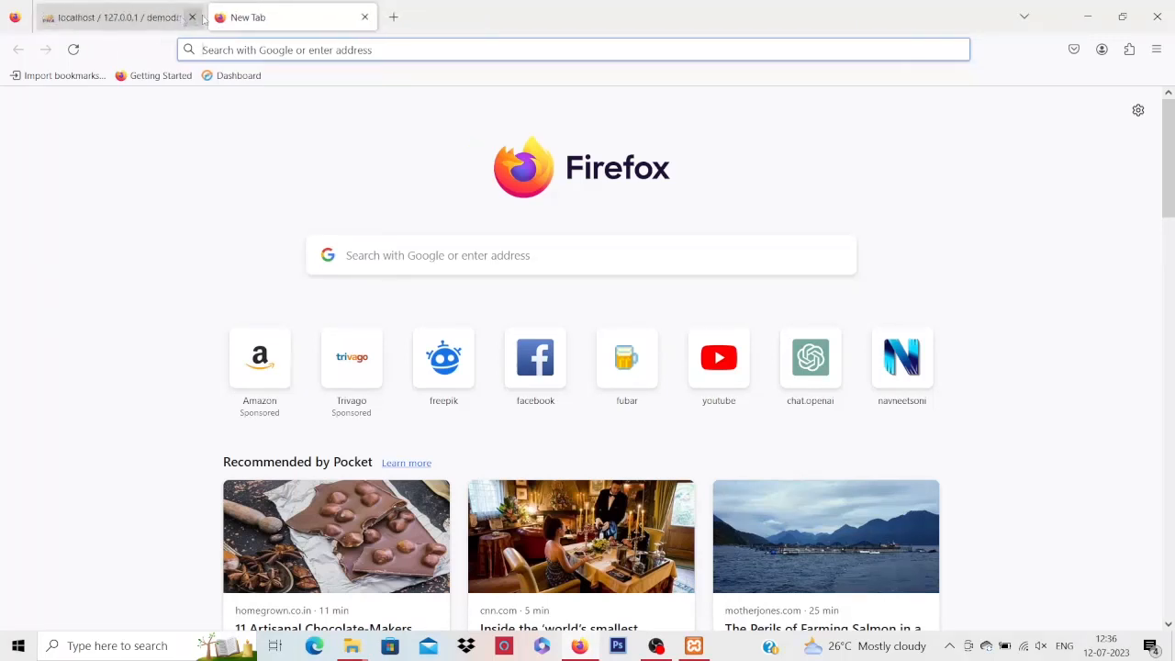
pyautogui.click(331, 49)
pyautogui.write('localhost/')
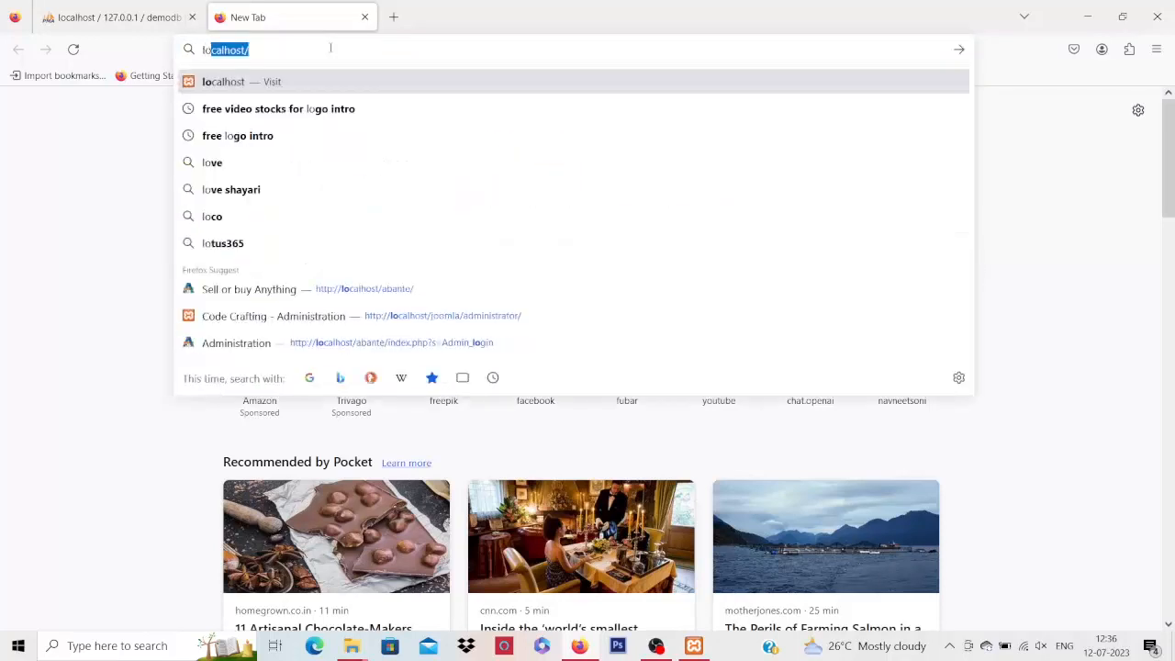
pyautogui.press('Right')
pyautogui.write('wordptress')
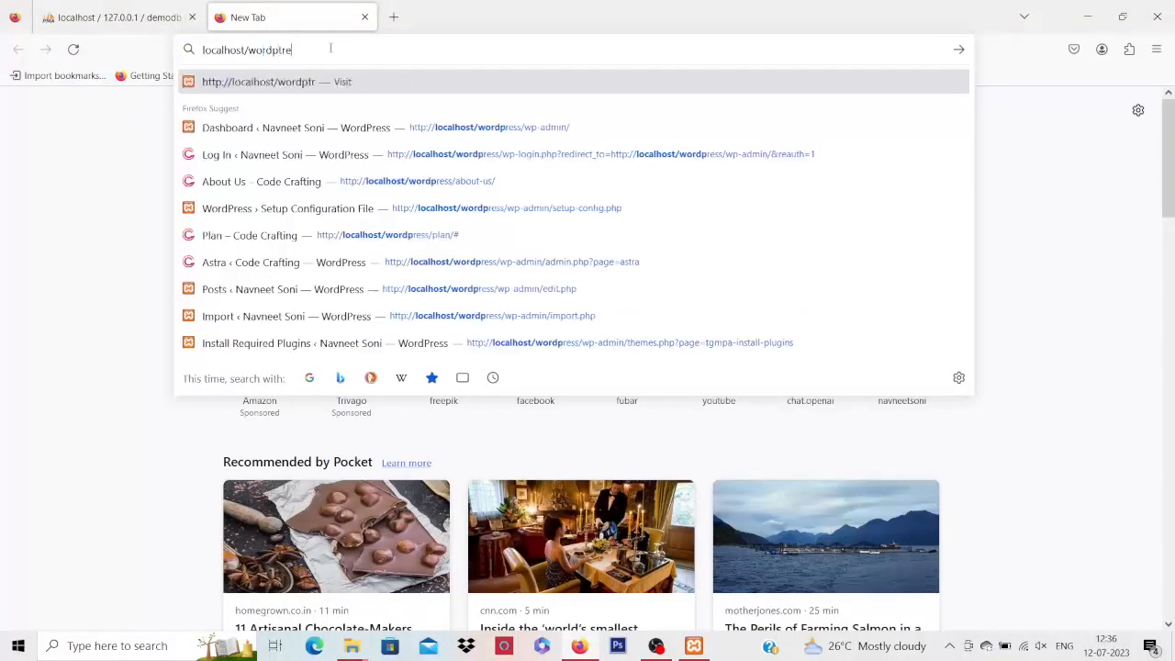
pyautogui.press('BackSpace')
pyautogui.press('BackSpace')
pyautogui.press('BackSpace')
pyautogui.press('BackSpace')
pyautogui.press('BackSpace')
pyautogui.write('r')
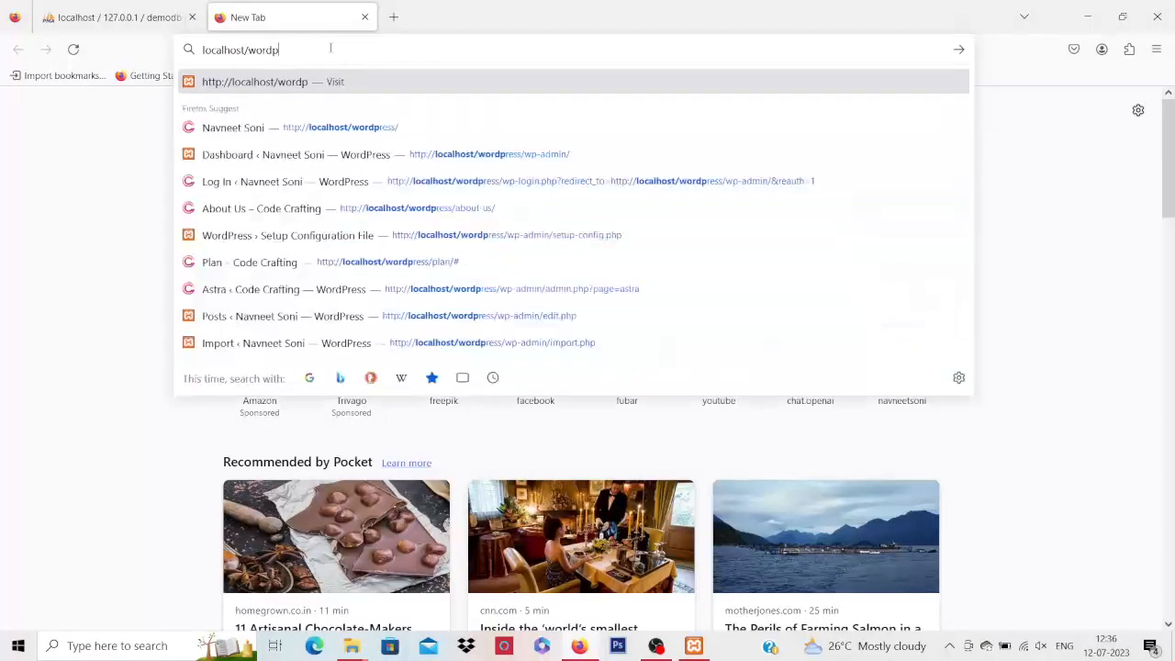
pyautogui.write('ess')
pyautogui.press('Return')
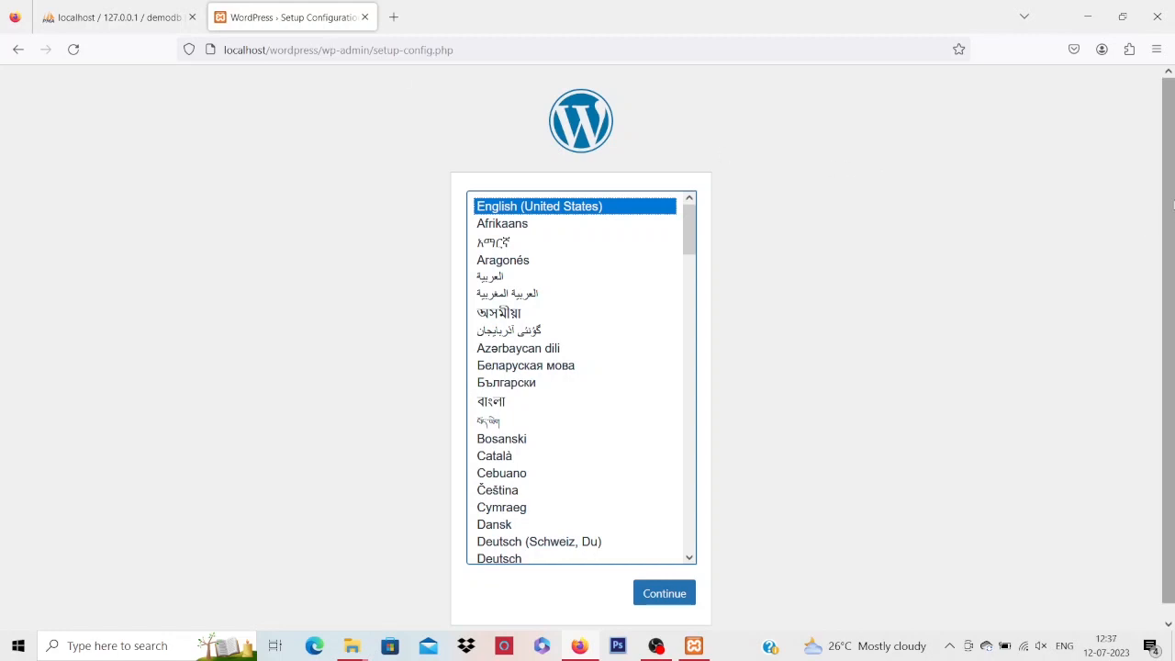
# Keep English (United States) as the setup language and continue to the database-details welcome page
pyautogui.moveTo(1171, 214); pyautogui.dragTo(1171, 228)
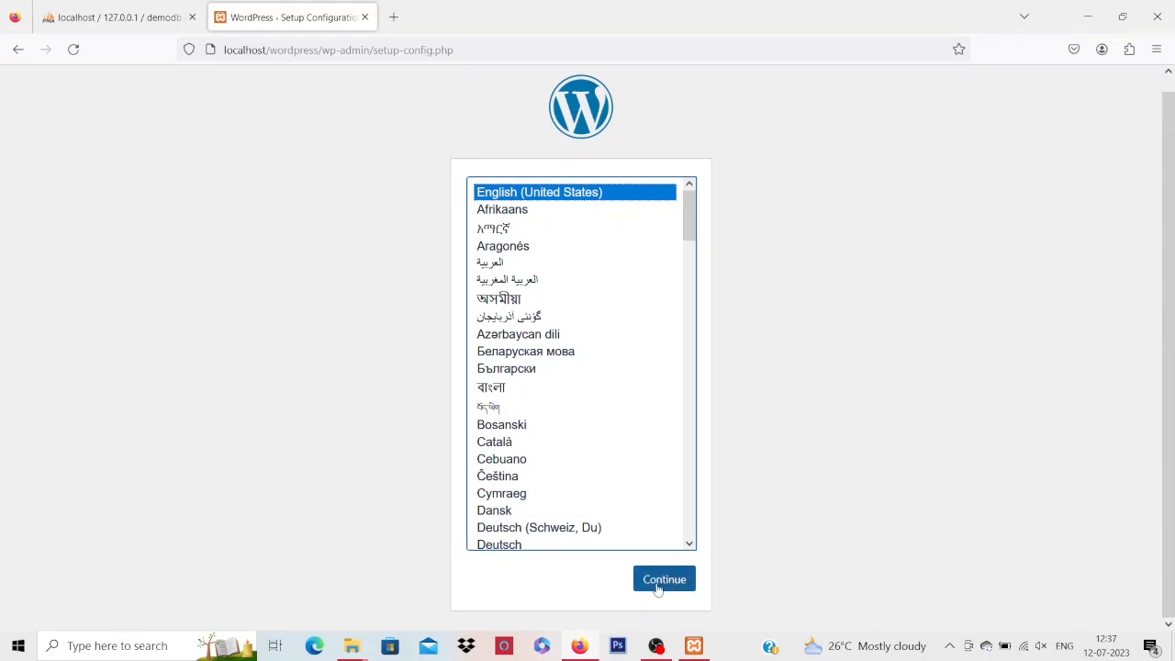
pyautogui.moveTo(691, 204)
pyautogui.mouseDown()
pyautogui.moveTo(684, 582)
pyautogui.moveTo(677, 202)
pyautogui.mouseUp()
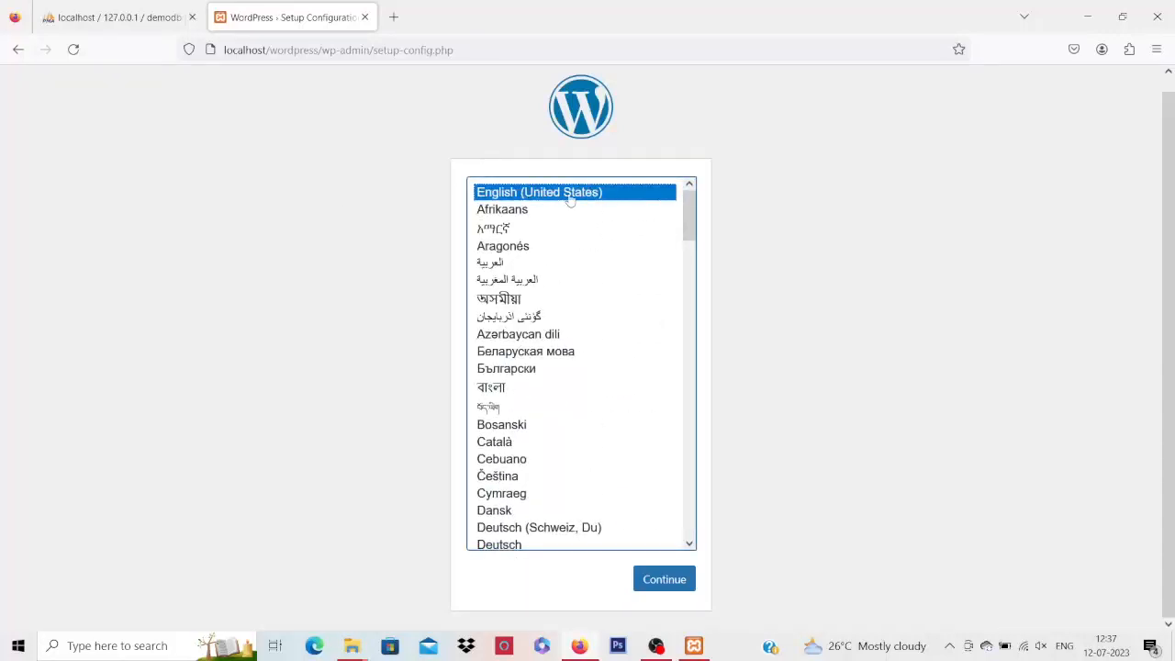
pyautogui.click(841, 415)
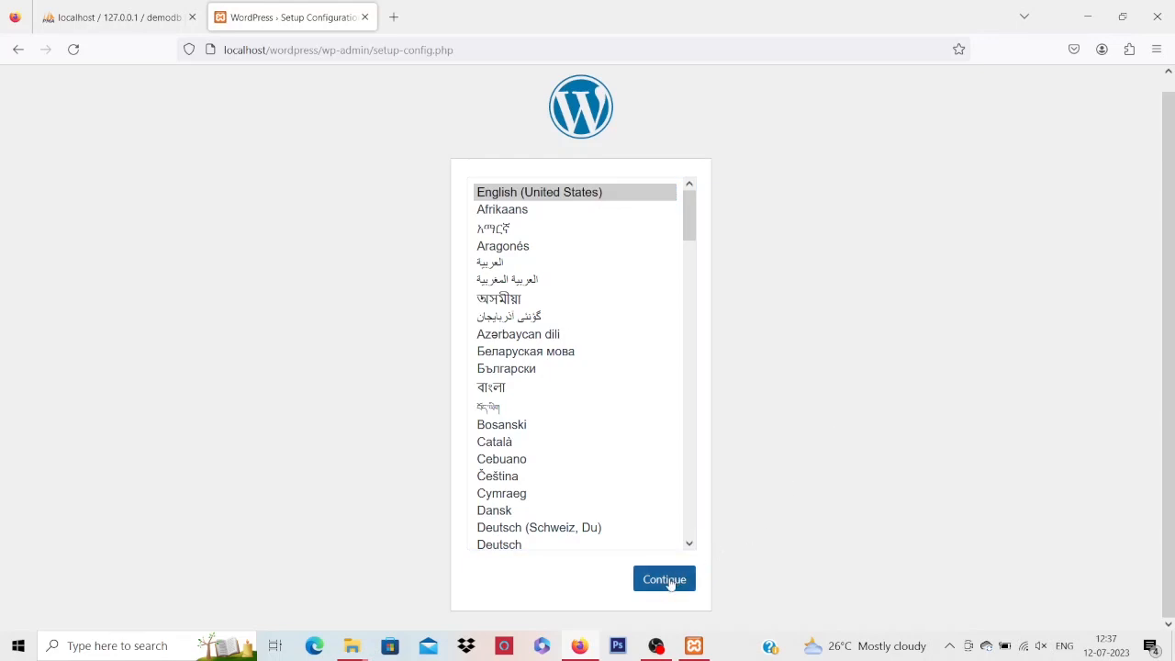
pyautogui.click(686, 217)
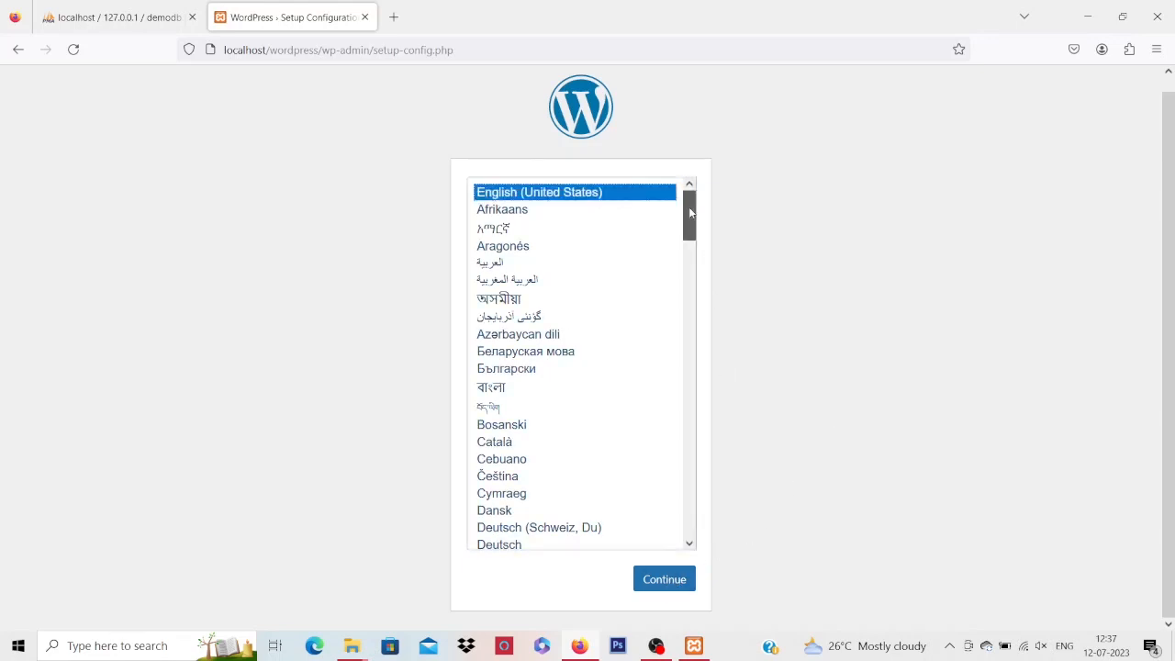
pyautogui.click(676, 582)
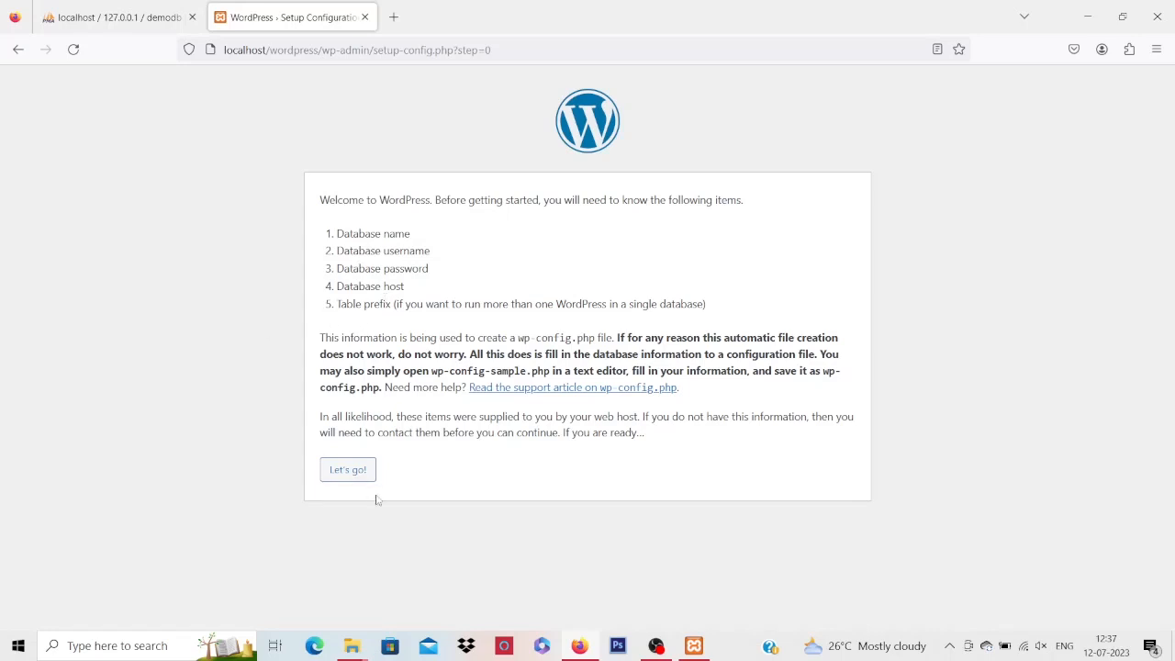
# Begin the database connection step and check the database name in the phpMyAdmin tab
pyautogui.click(349, 473)
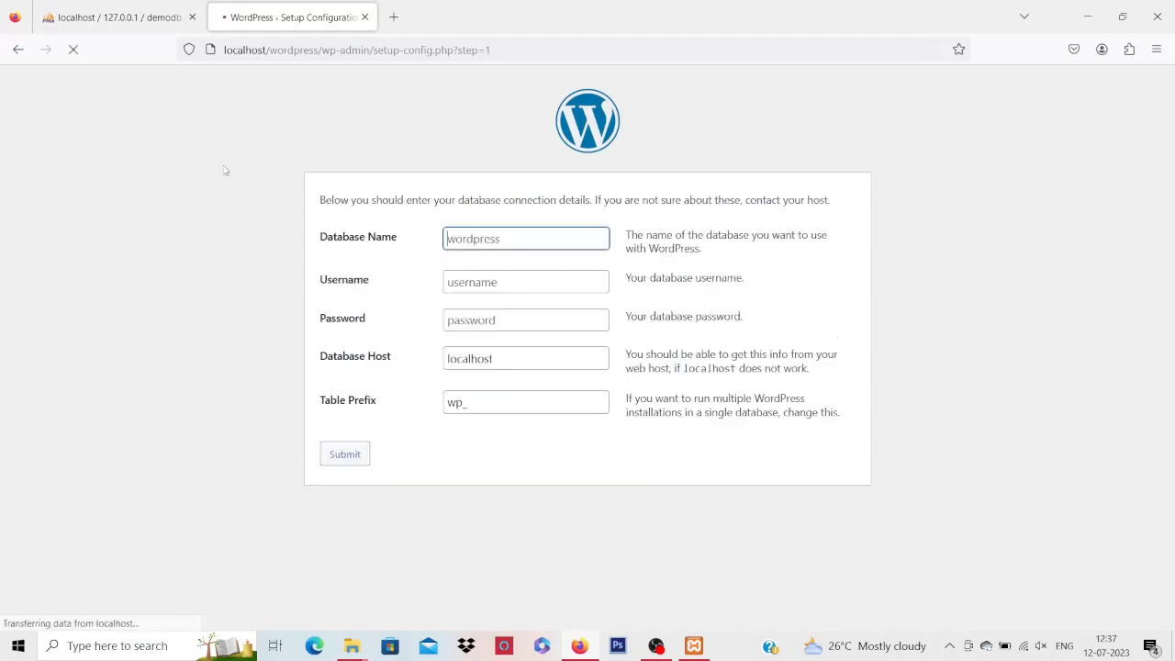
pyautogui.click(505, 233)
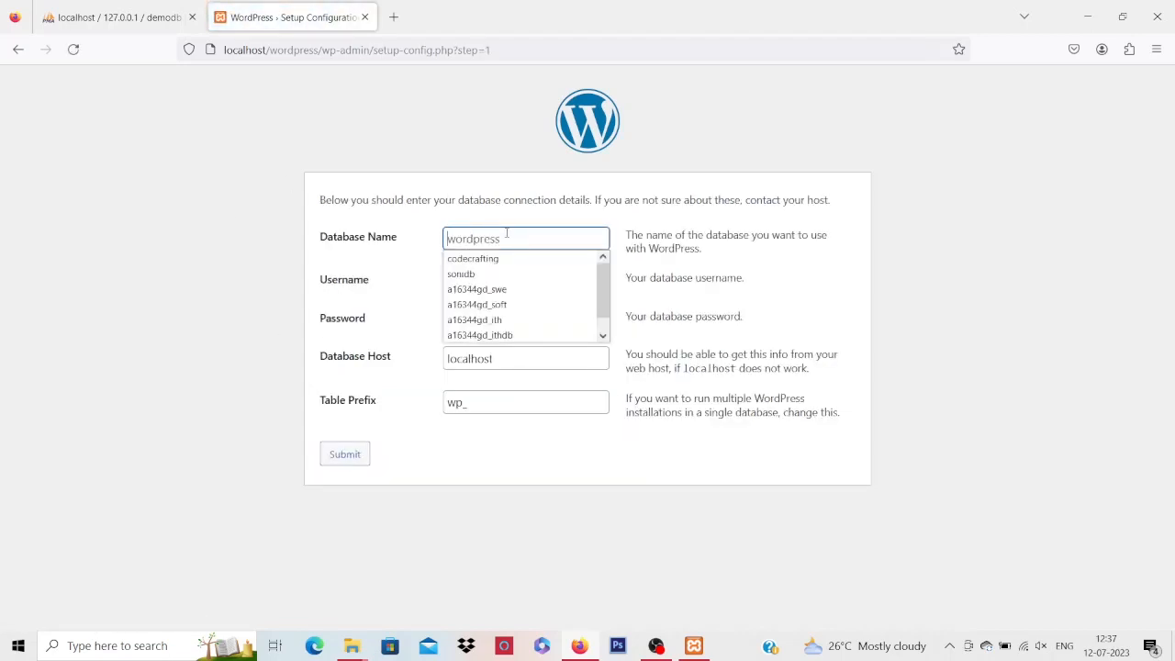
pyautogui.click(144, 284)
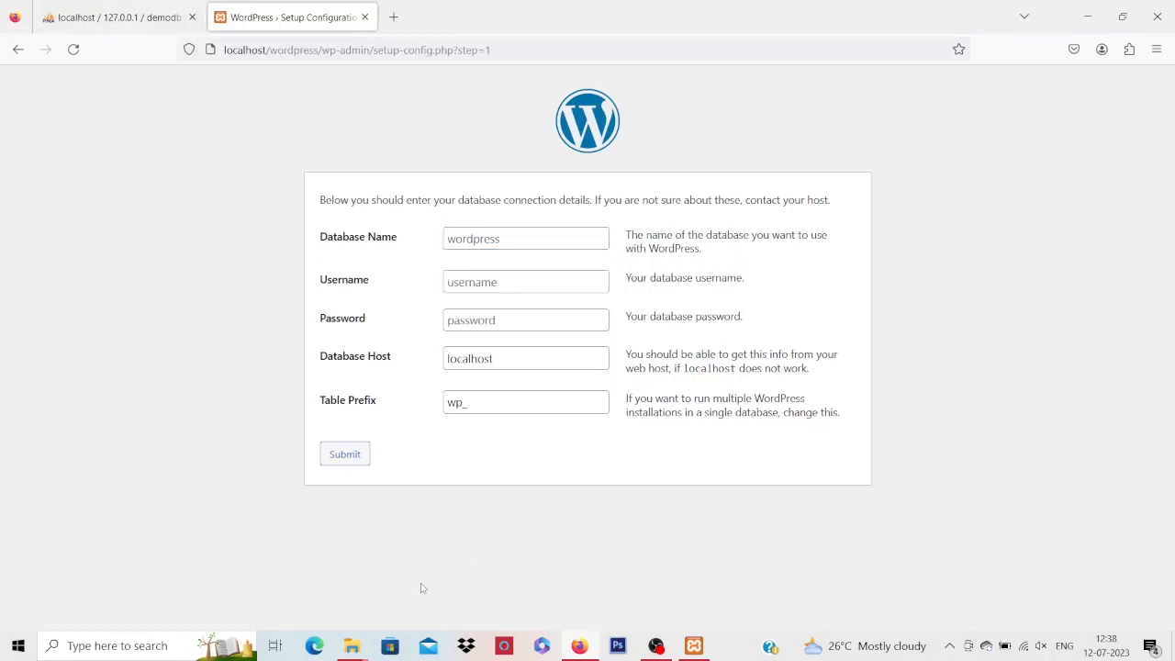
pyautogui.moveTo(356, 652)
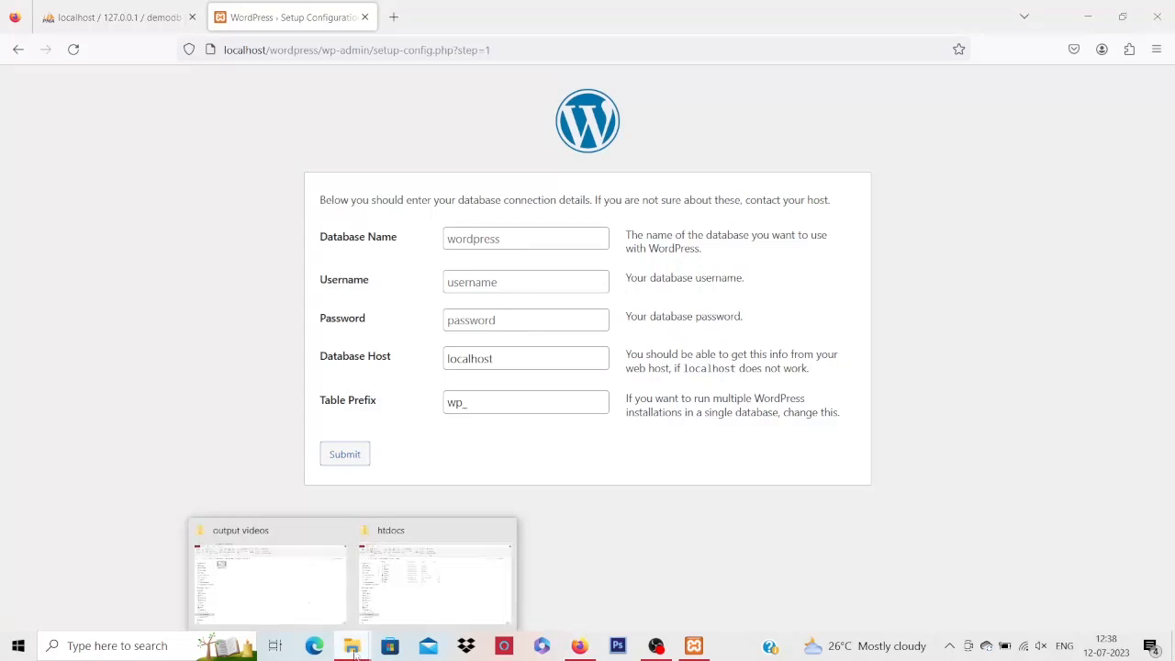
pyautogui.click(305, 595)
pyautogui.click(339, 529)
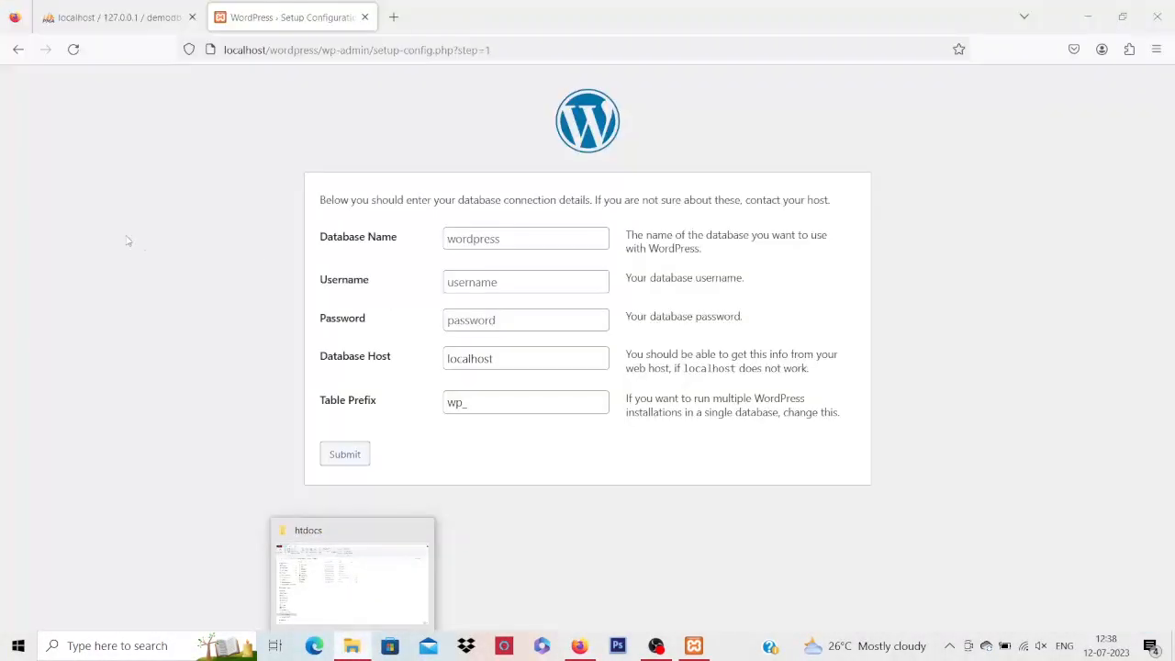
pyautogui.click(120, 20)
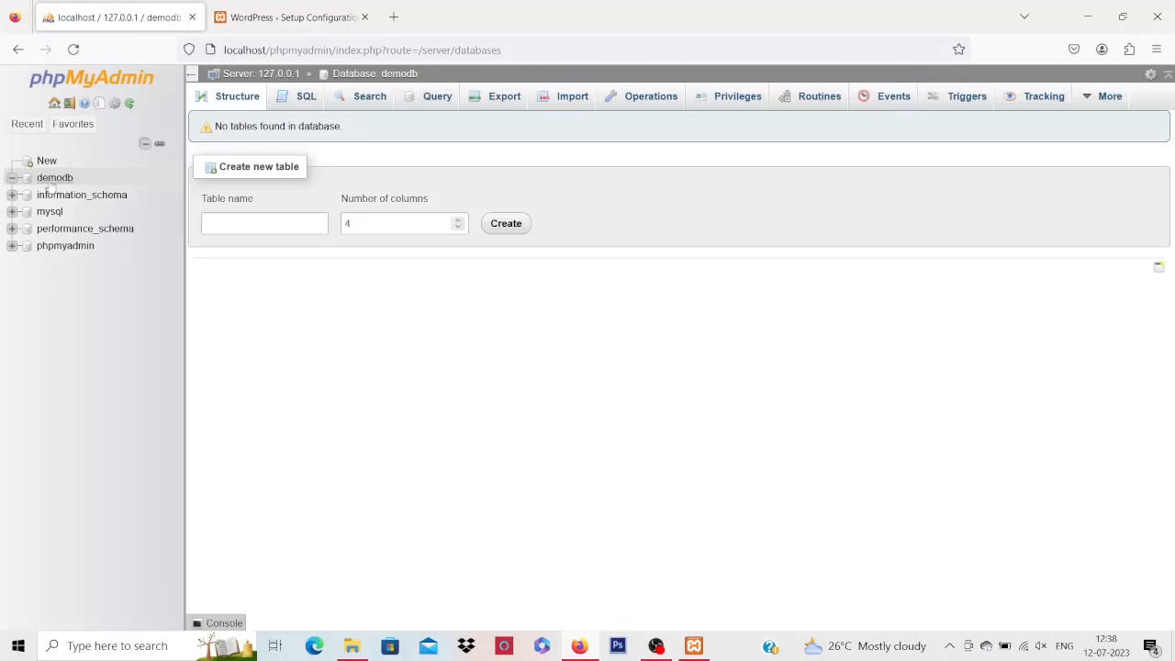
pyautogui.click(287, 17)
# Enter demodb as the Database Name and root as the Username
pyautogui.click(491, 236)
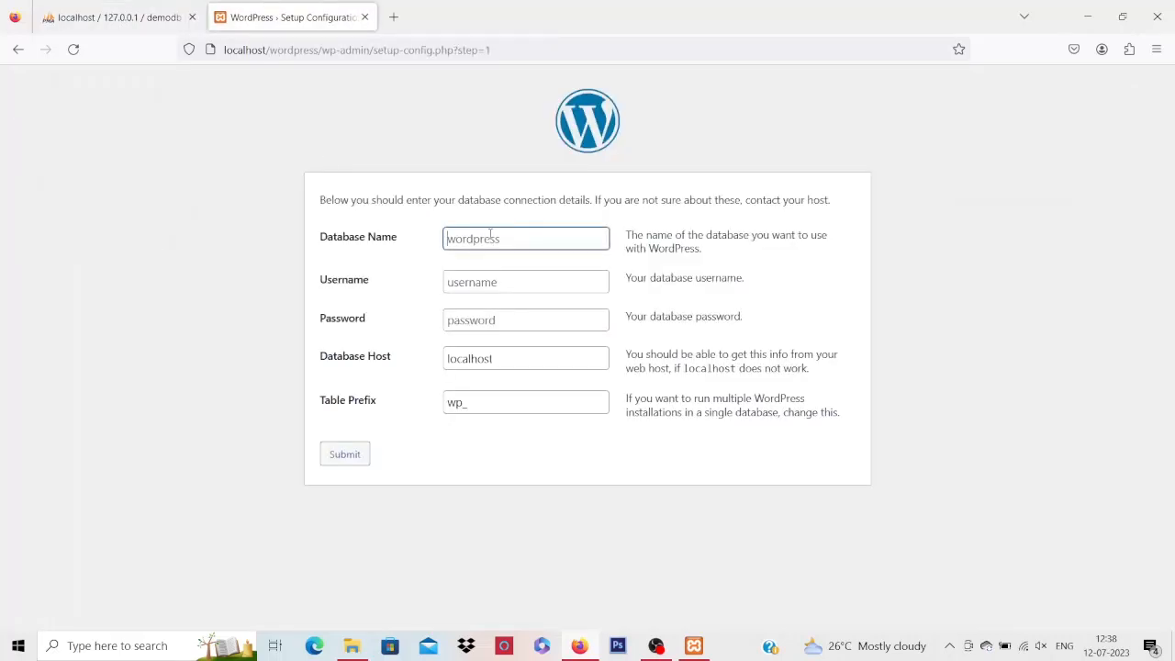
pyautogui.write('demodb')
pyautogui.click(469, 284)
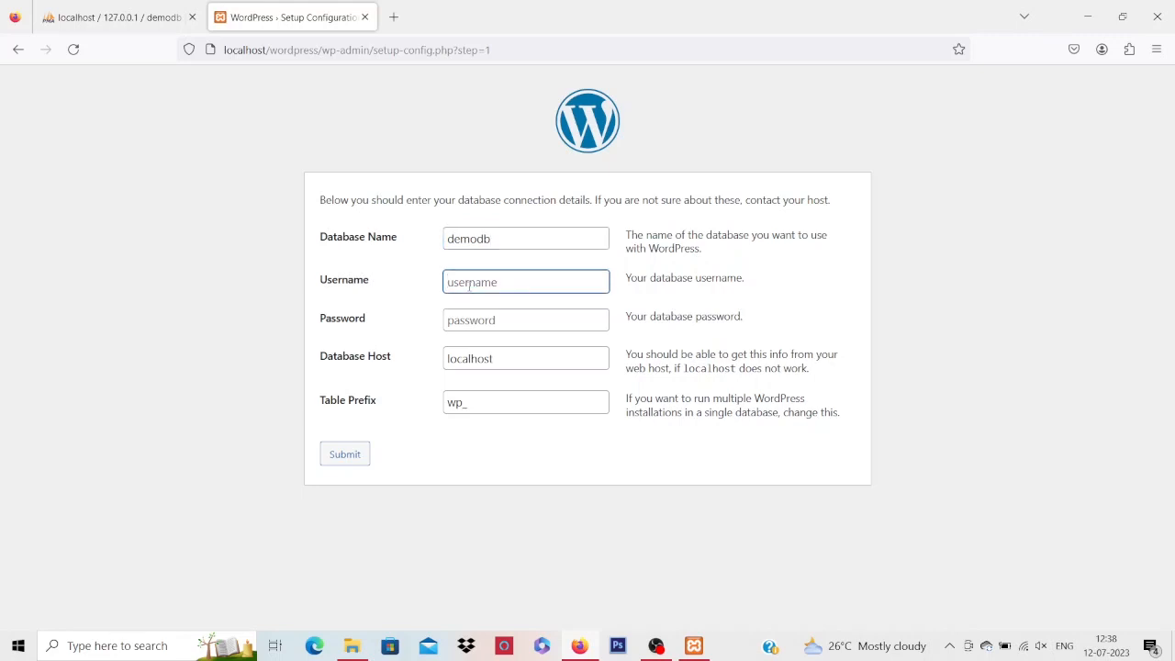
pyautogui.write('root')
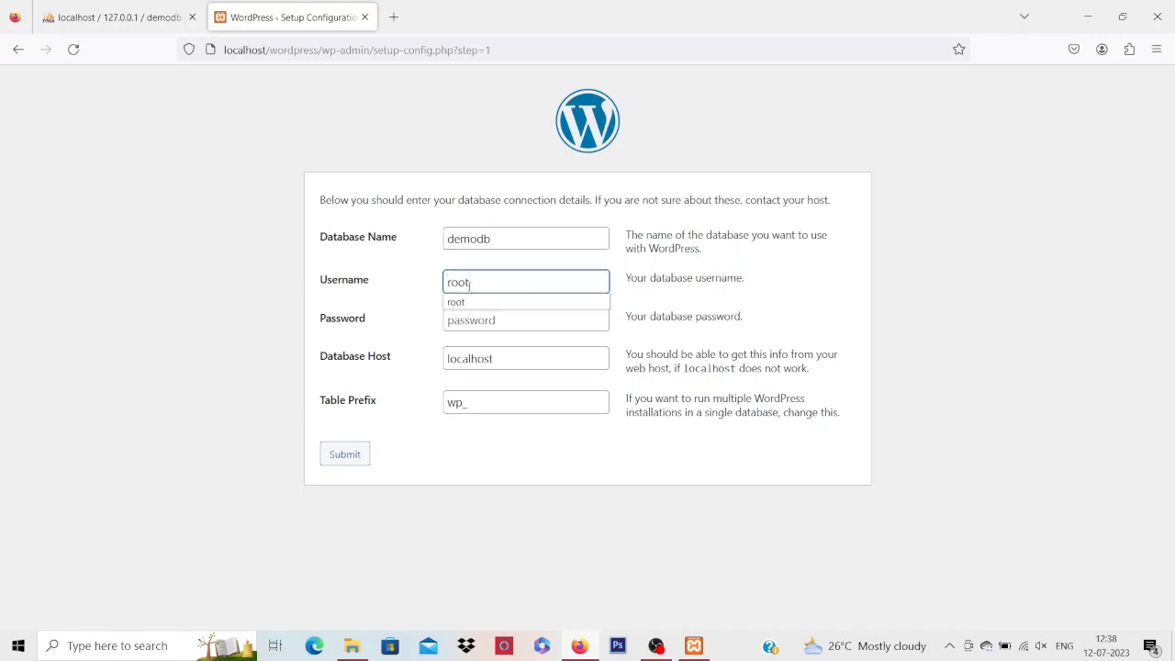
pyautogui.click(494, 306)
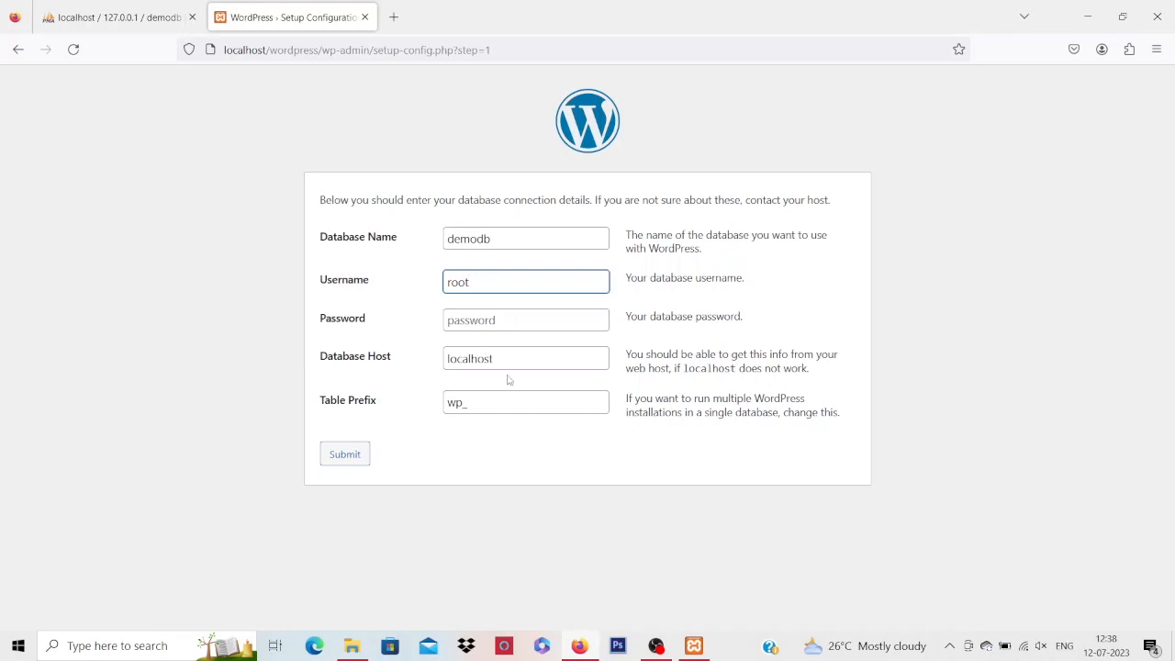
pyautogui.click(174, 372)
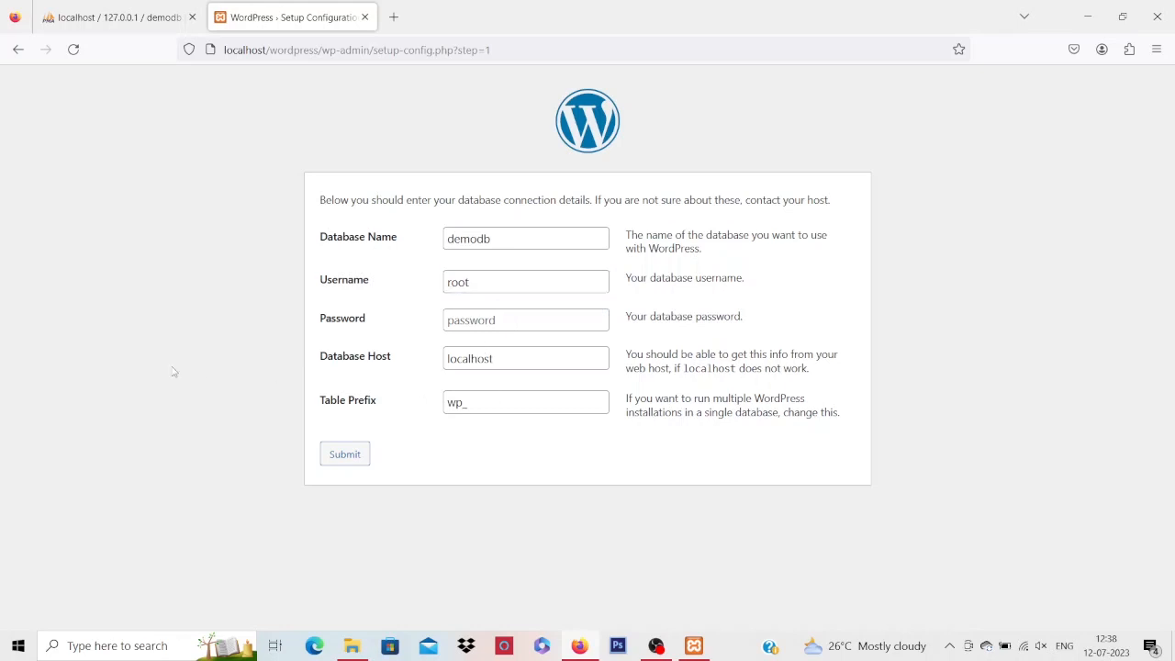
# Submit the database details, run the installation, and bring the phpMyAdmin tab forward
pyautogui.click(347, 456)
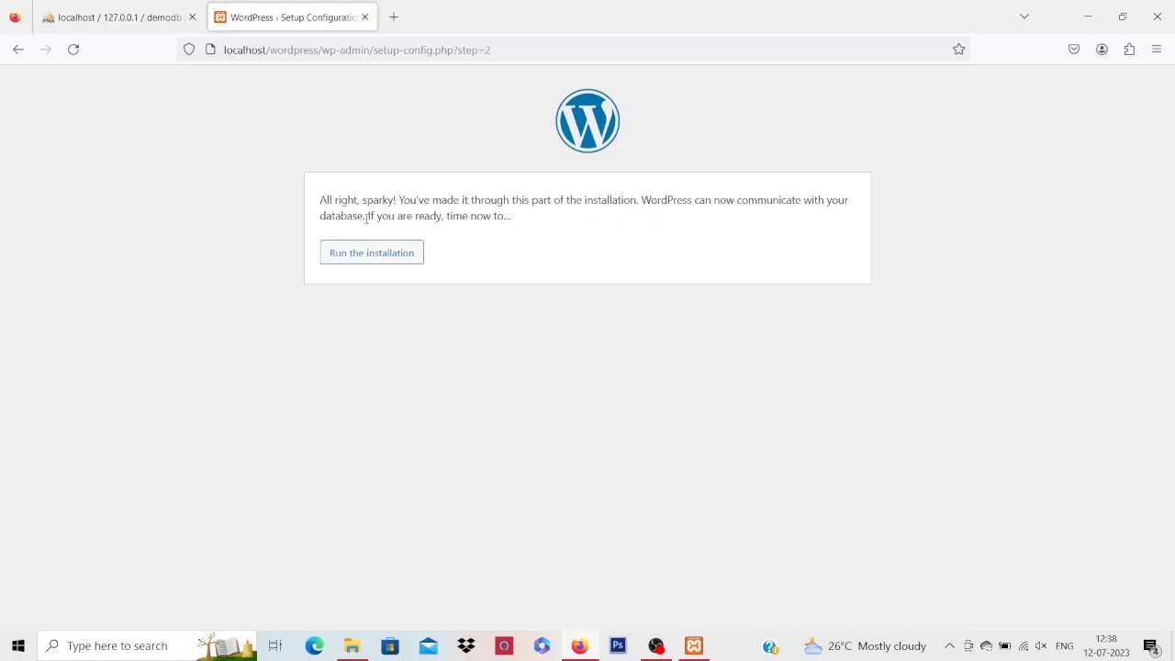
pyautogui.click(357, 260)
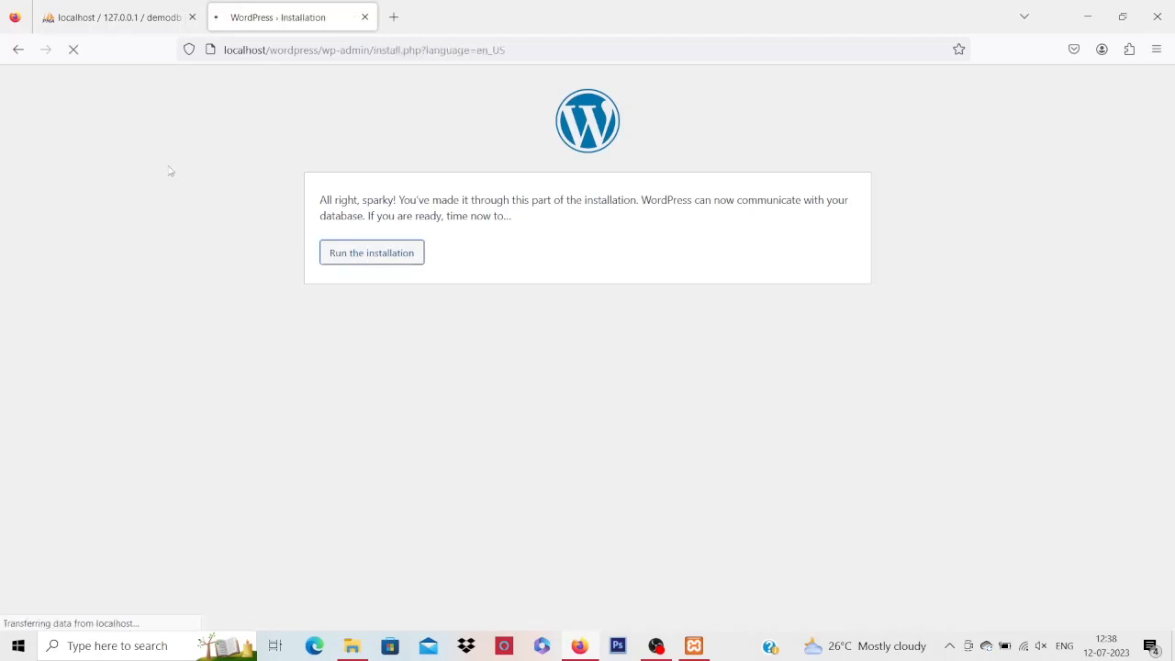
pyautogui.click(153, 7)
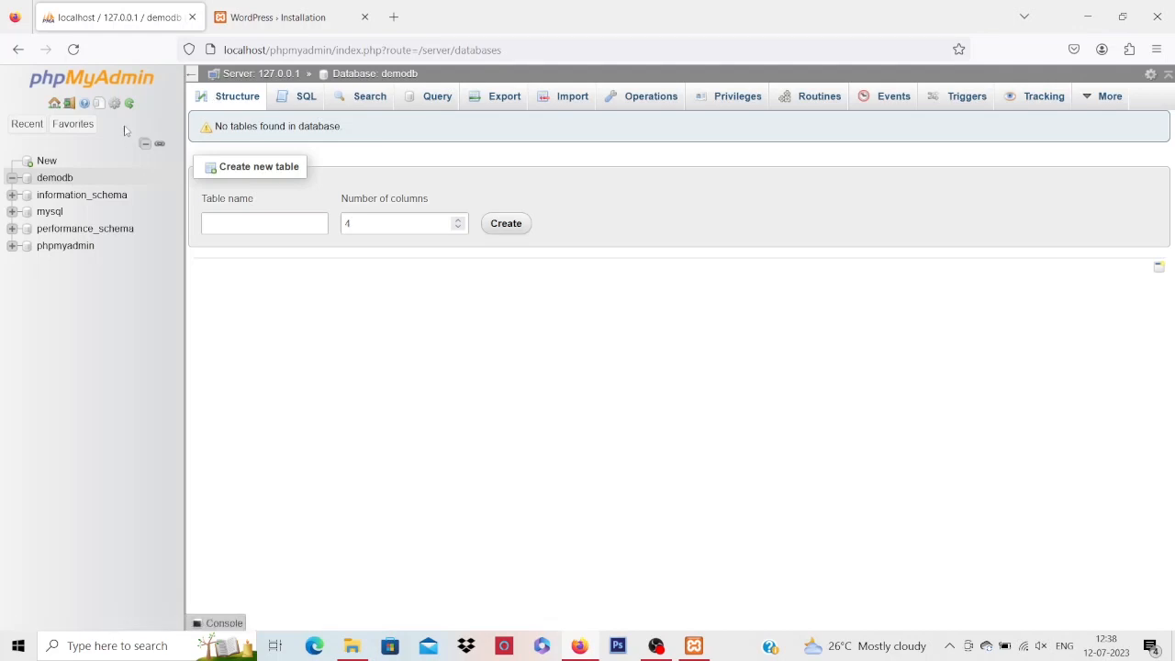
# Reload demodb in phpMyAdmin to confirm it has no tables, then return to the Installation tab
pyautogui.click(57, 179)
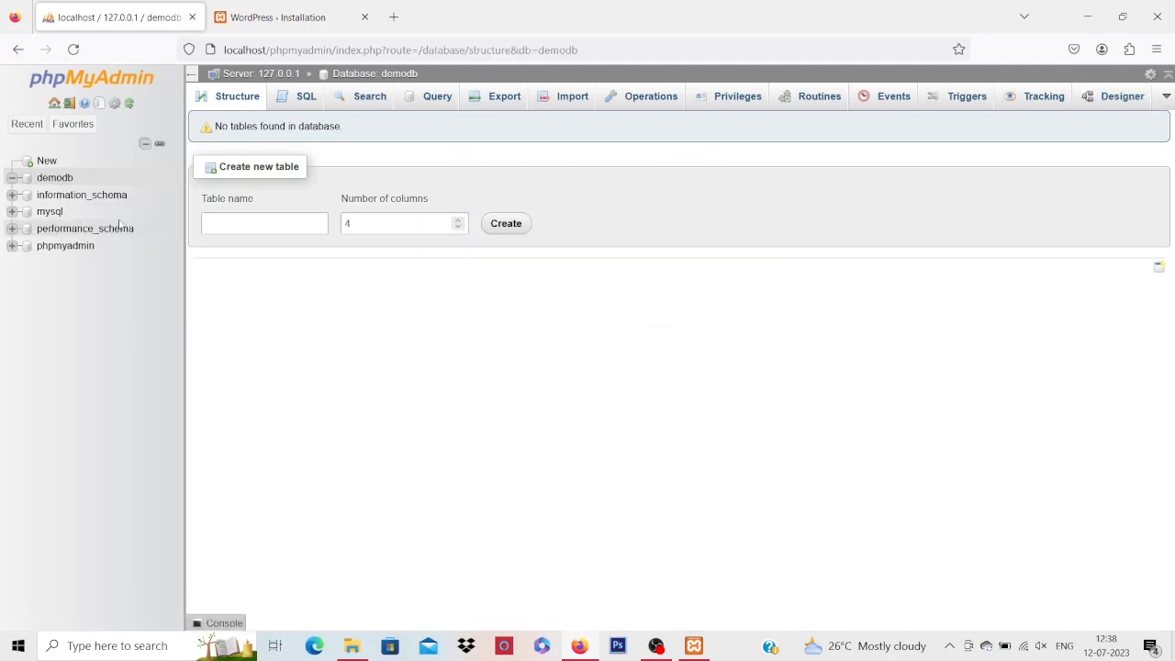
pyautogui.click(74, 50)
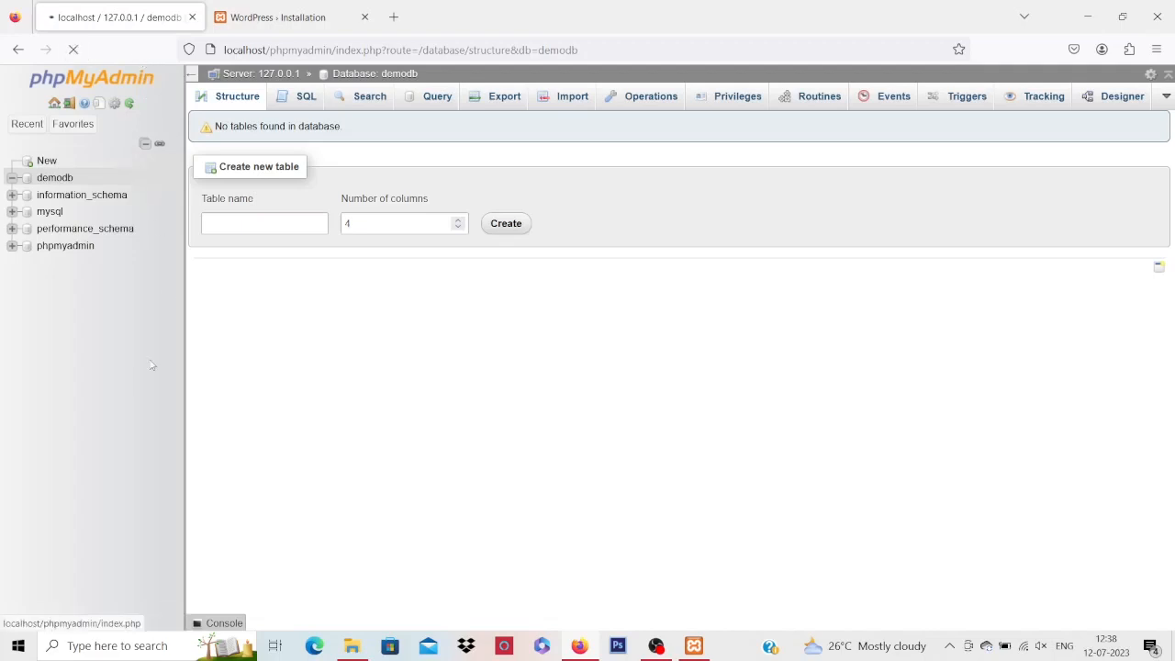
pyautogui.click(71, 179)
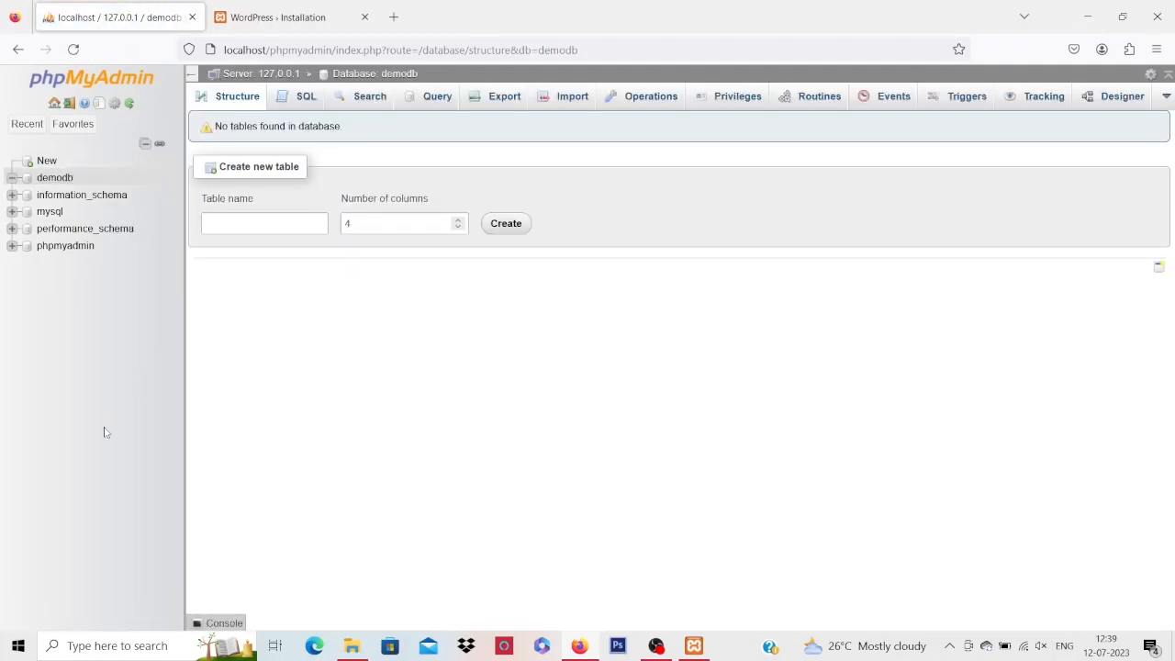
pyautogui.click(282, 15)
pyautogui.scroll(-2, 222, 375)
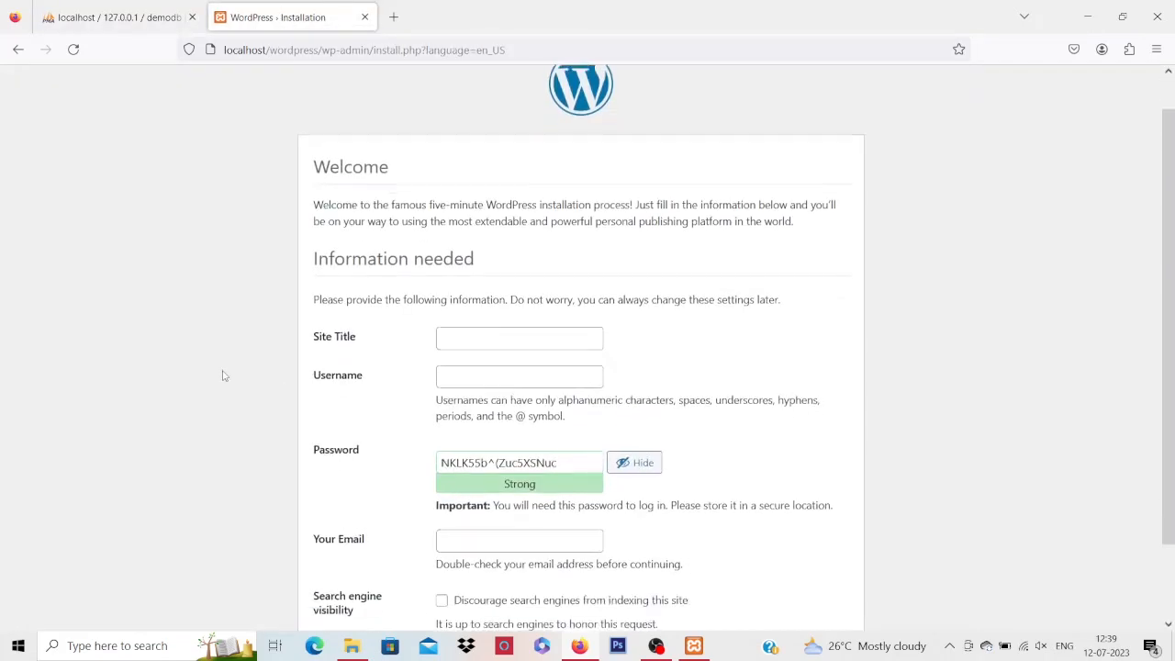
pyautogui.click(453, 250)
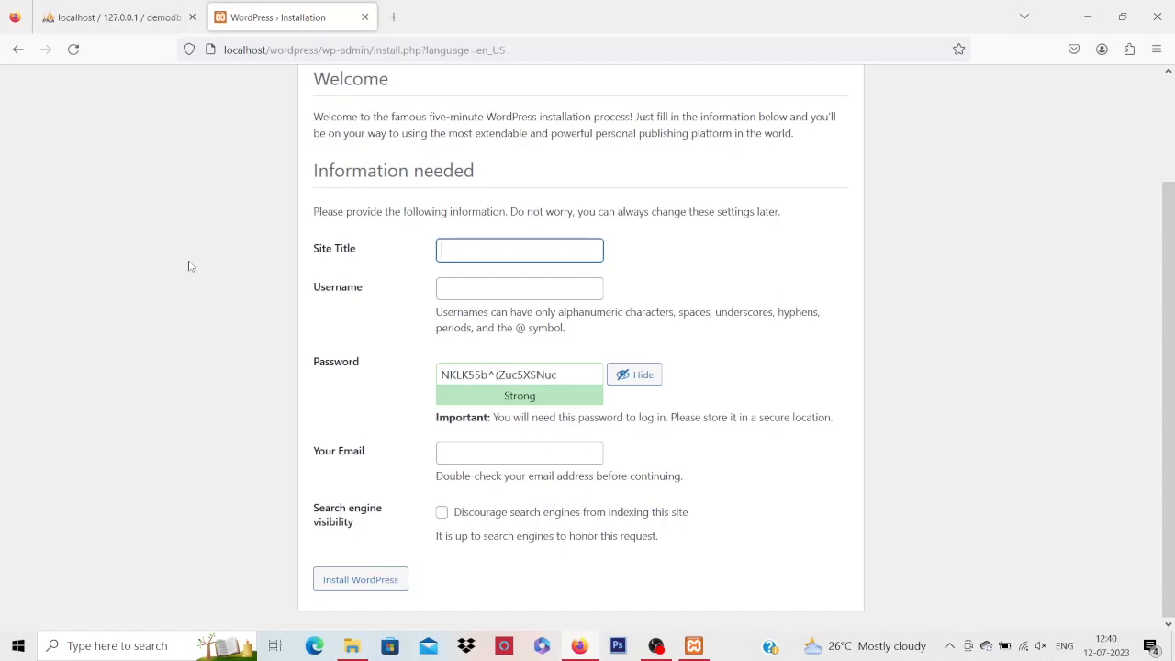
# Enter site title Demo, username admin, and a new weak password, confirming its use
pyautogui.write('Demo')
pyautogui.click(507, 292)
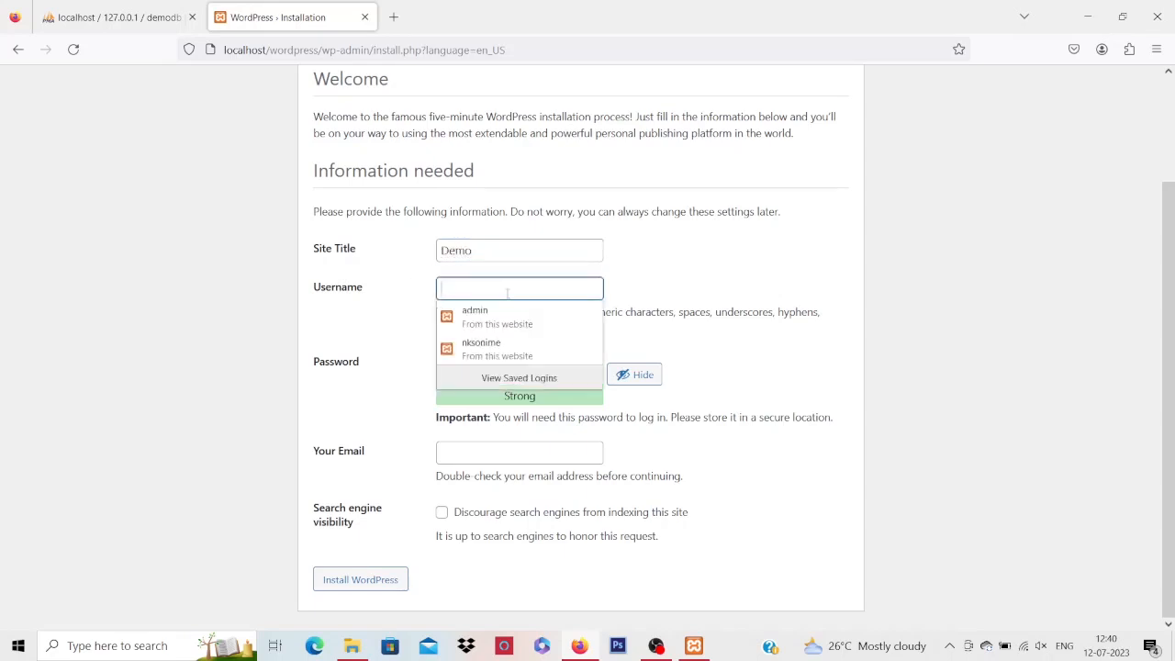
pyautogui.write('admi')
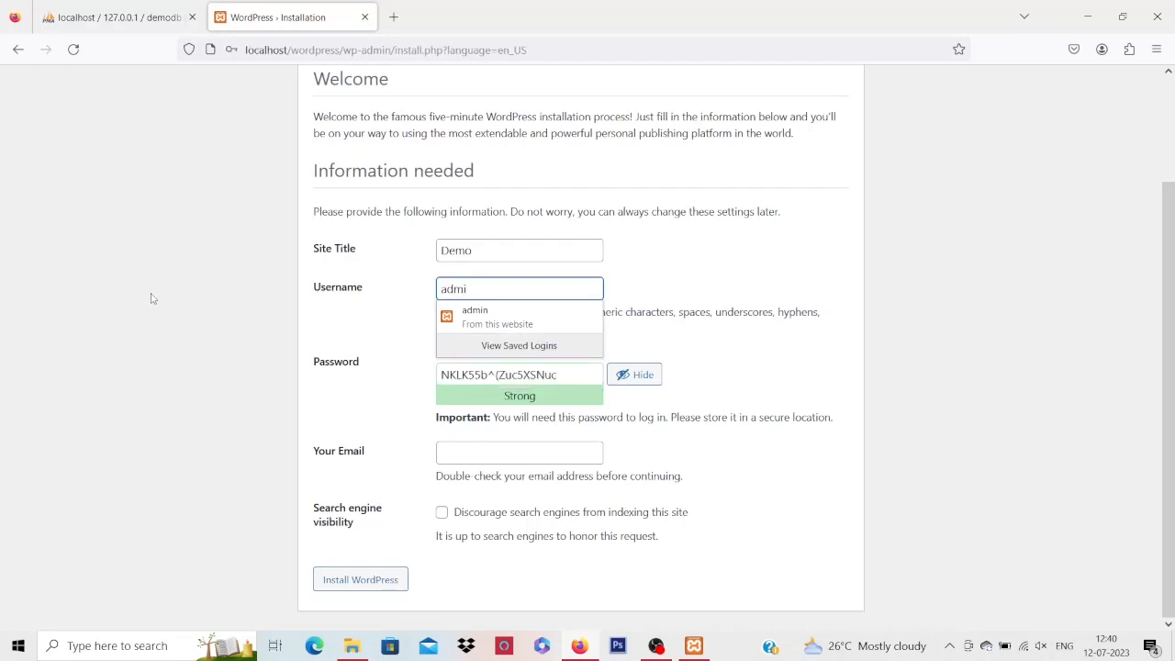
pyautogui.press('Down')
pyautogui.press('Return')
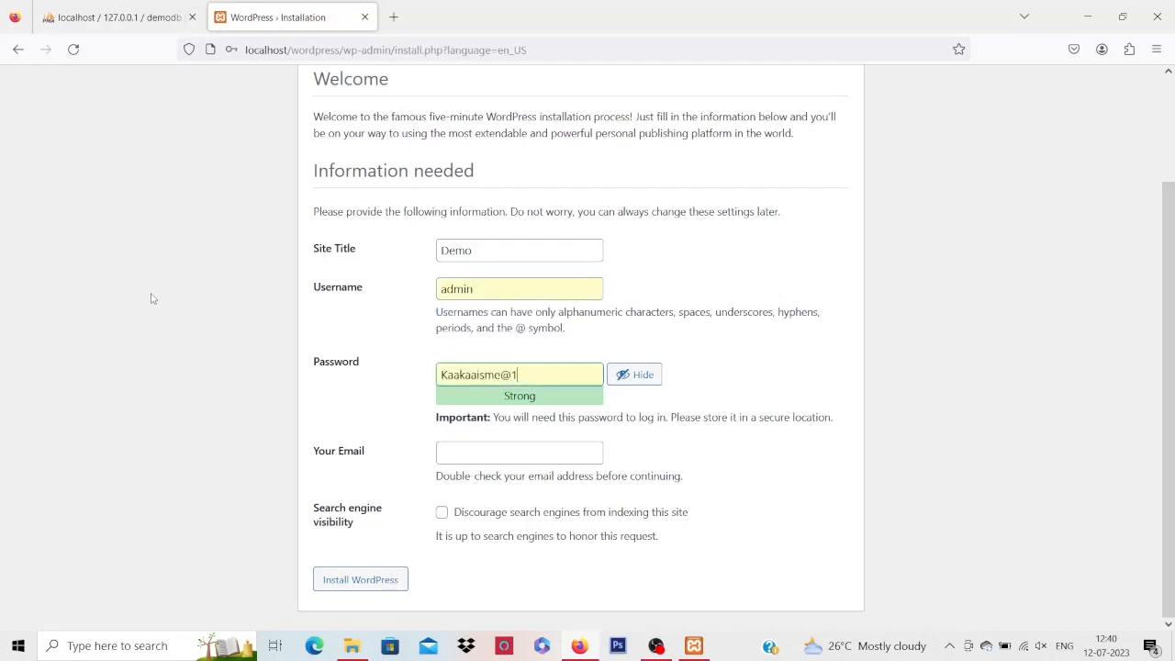
pyautogui.moveTo(525, 377); pyautogui.dragTo(439, 377)
pyautogui.press('BackSpace')
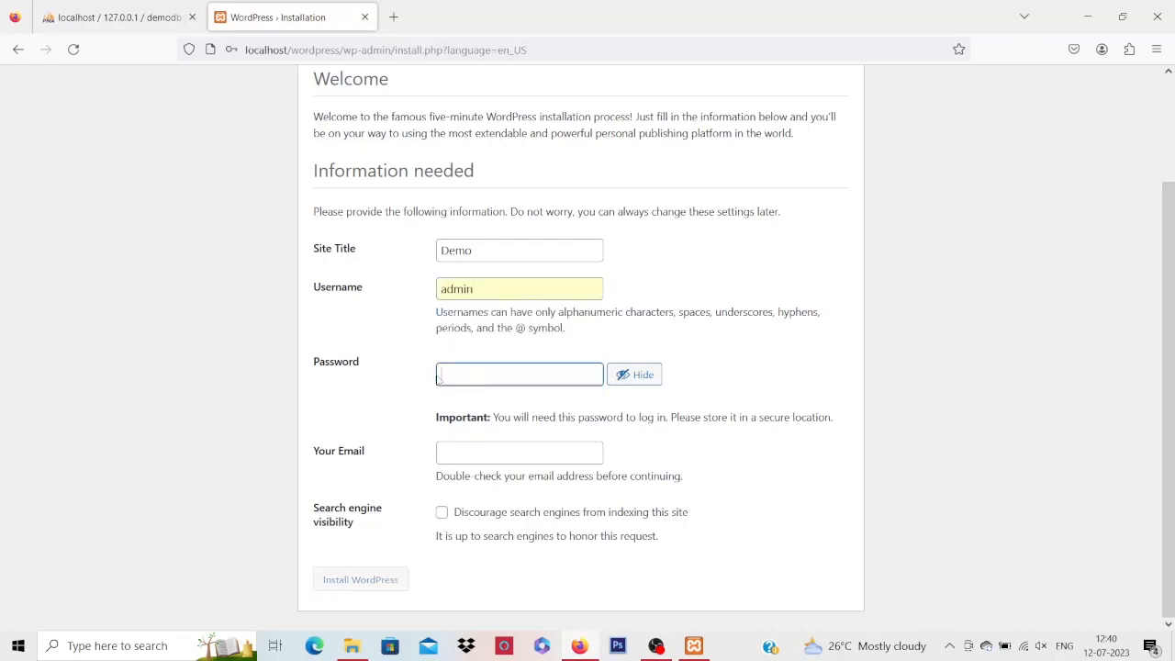
pyautogui.click(437, 379)
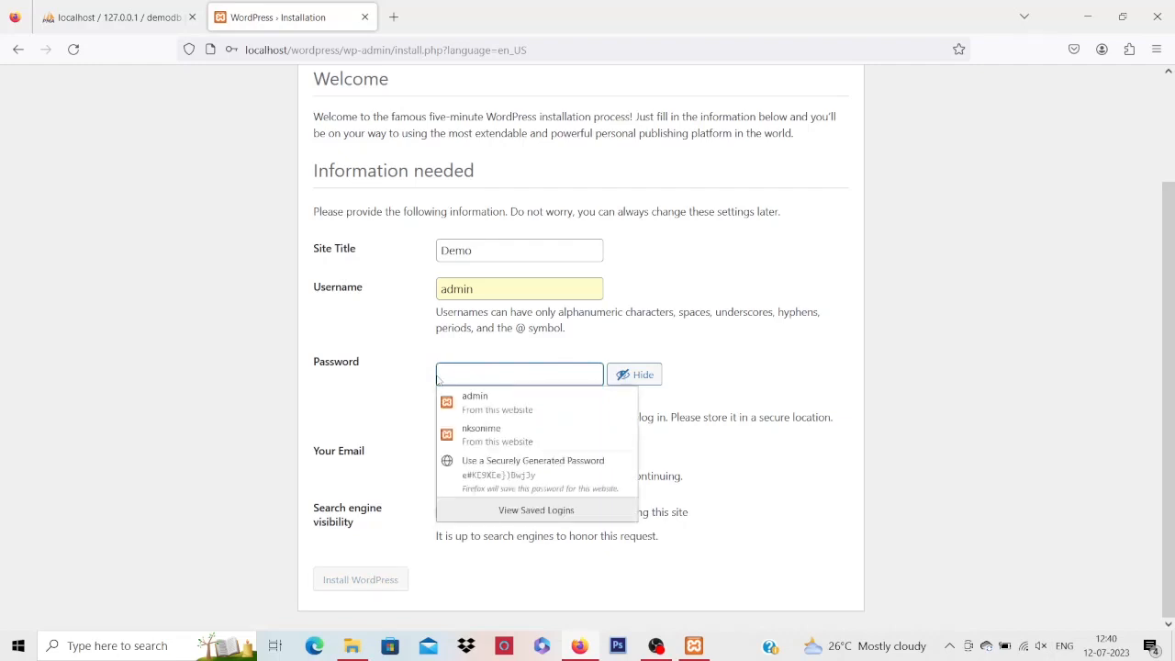
pyautogui.write('1234!@#')
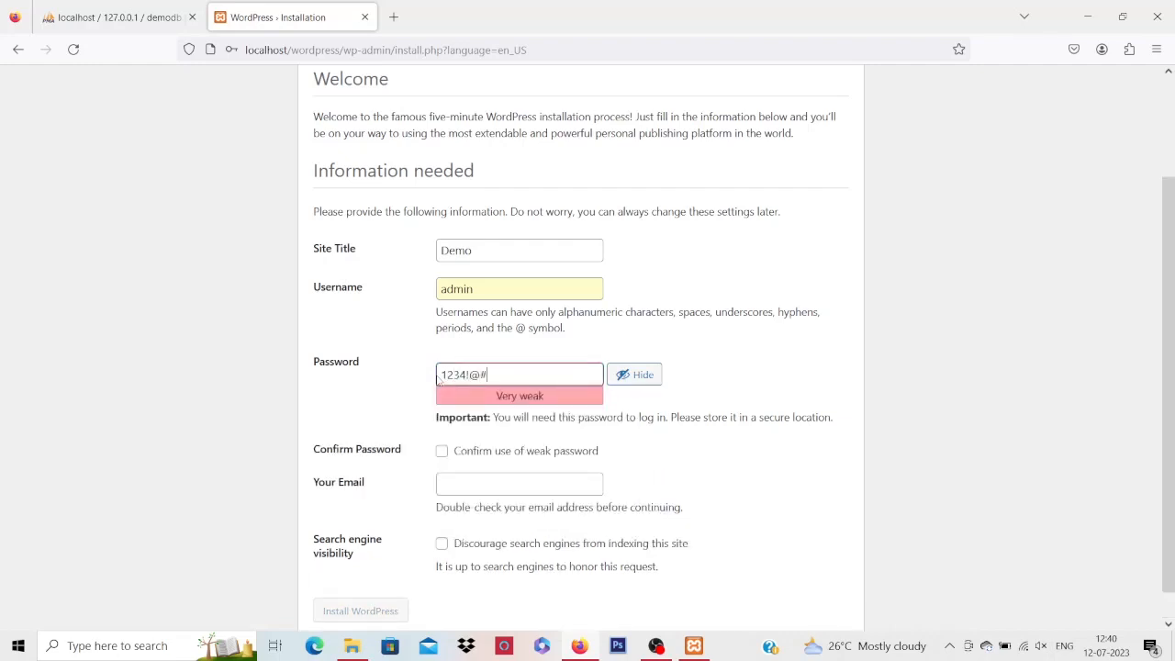
pyautogui.write('$')
pyautogui.click(213, 406)
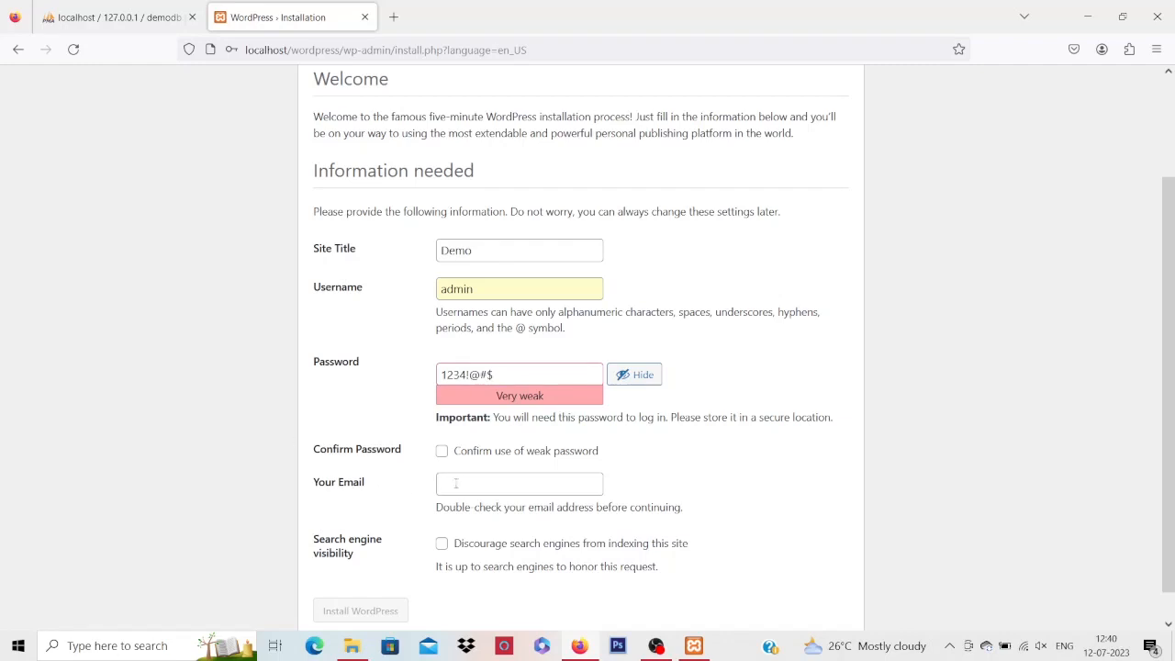
pyautogui.click(442, 451)
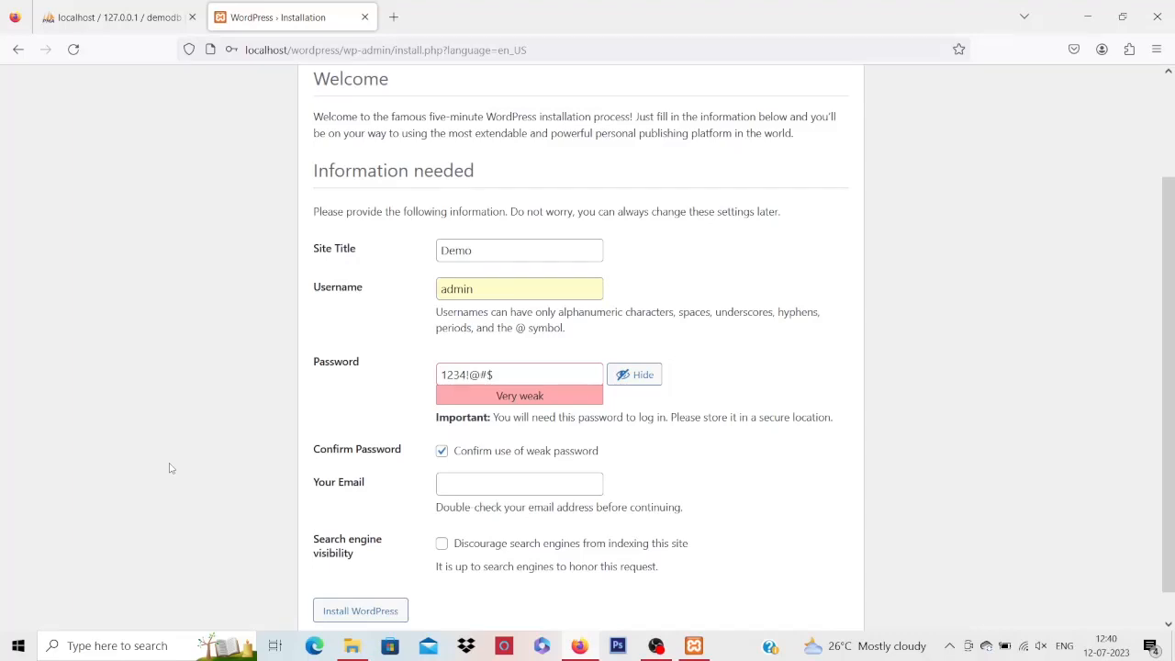
# Enter the administrator's e-mail, install WordPress, and decline Firefox's login update
pyautogui.scroll(-1, 169, 468)
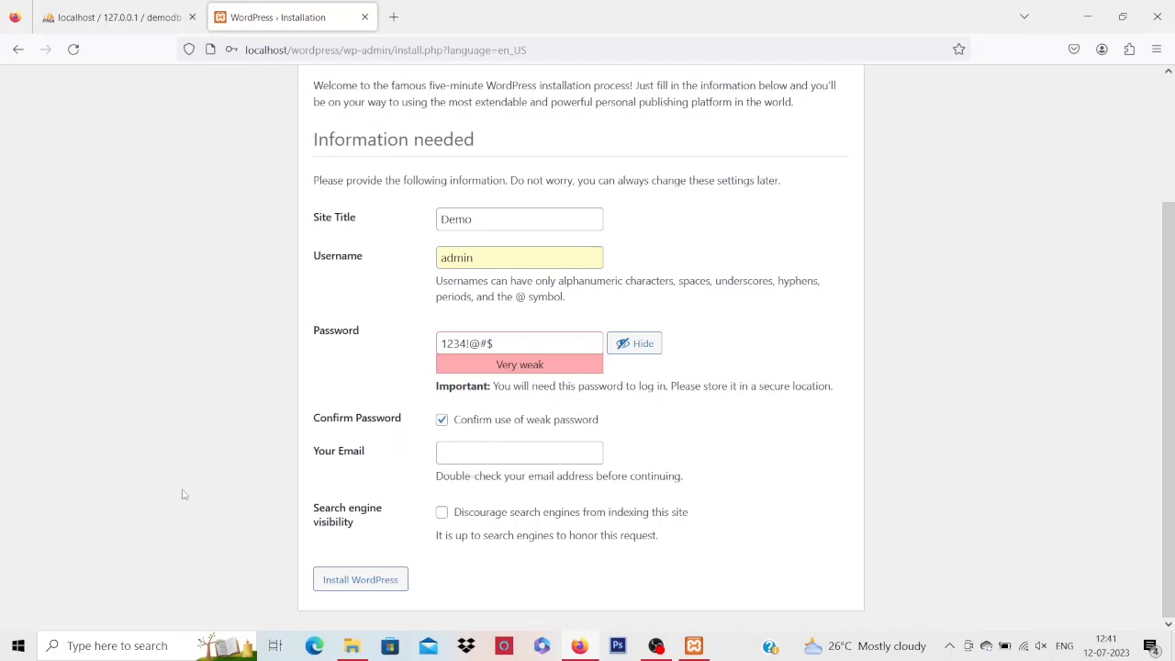
pyautogui.click(474, 454)
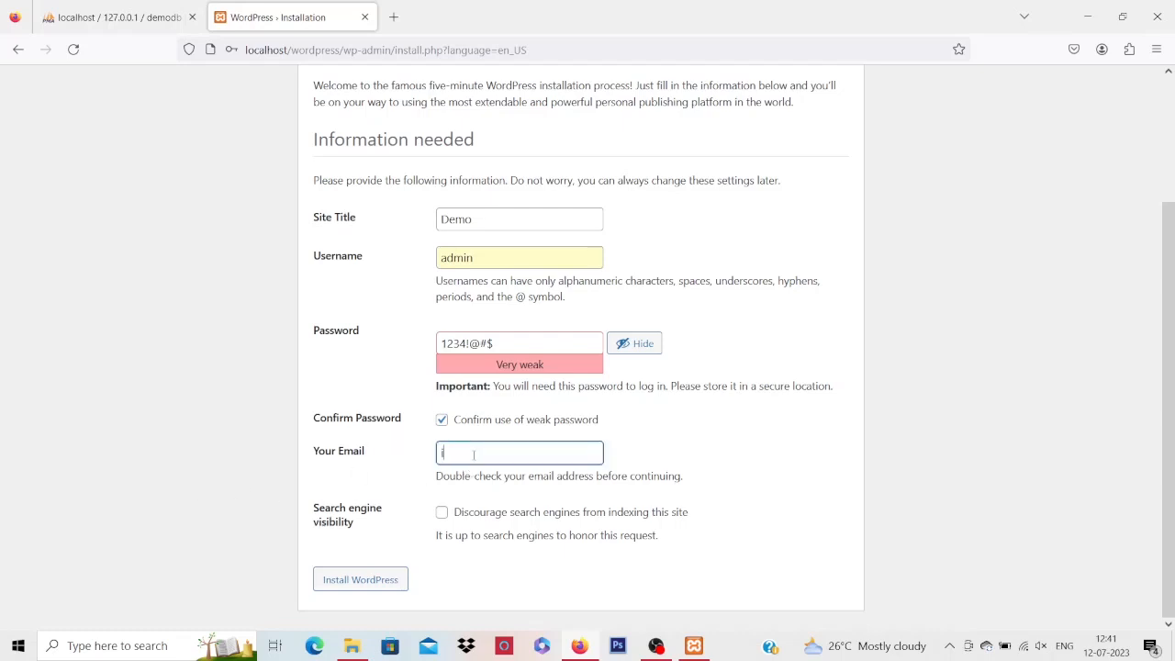
pyautogui.click(168, 456)
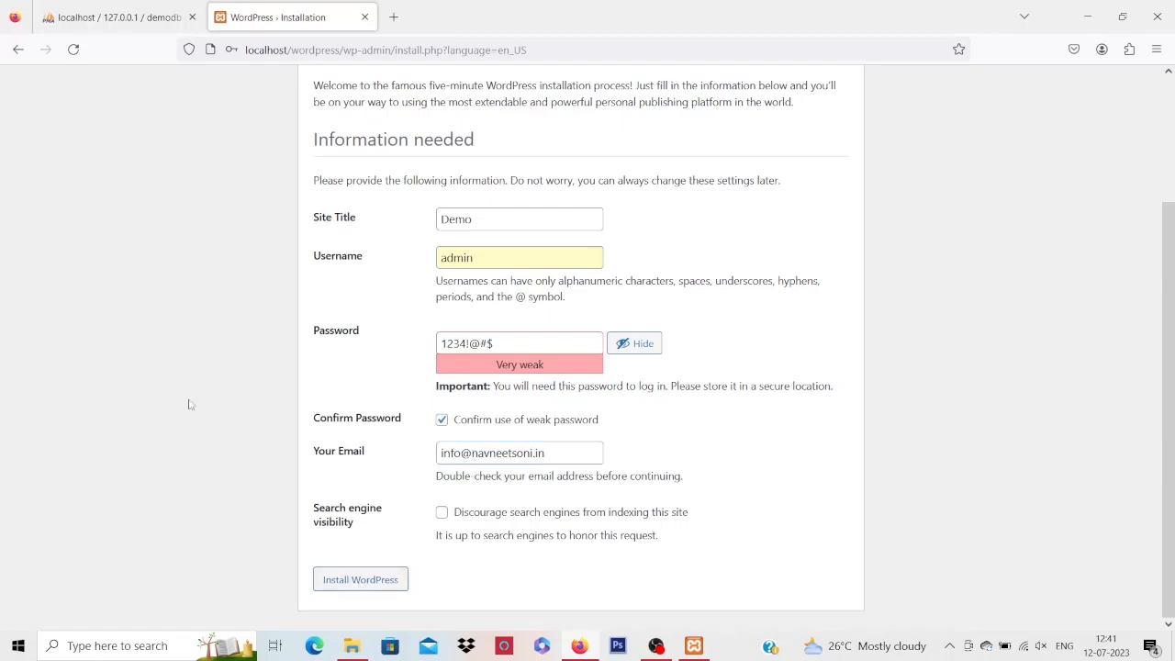
pyautogui.click(363, 584)
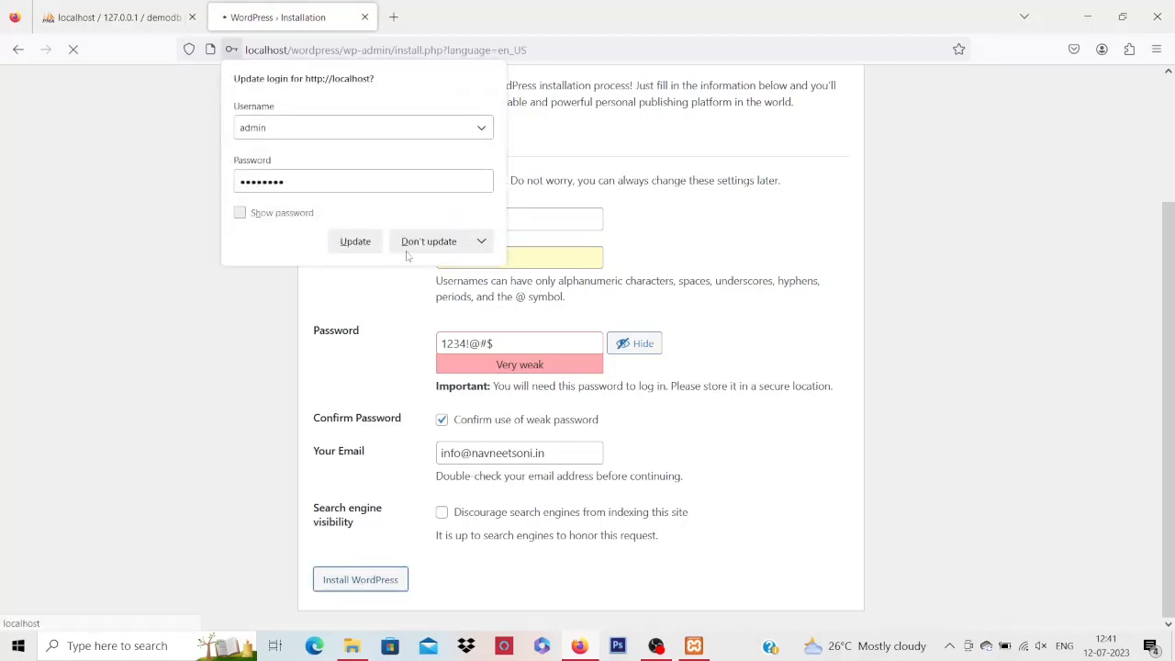
pyautogui.click(412, 242)
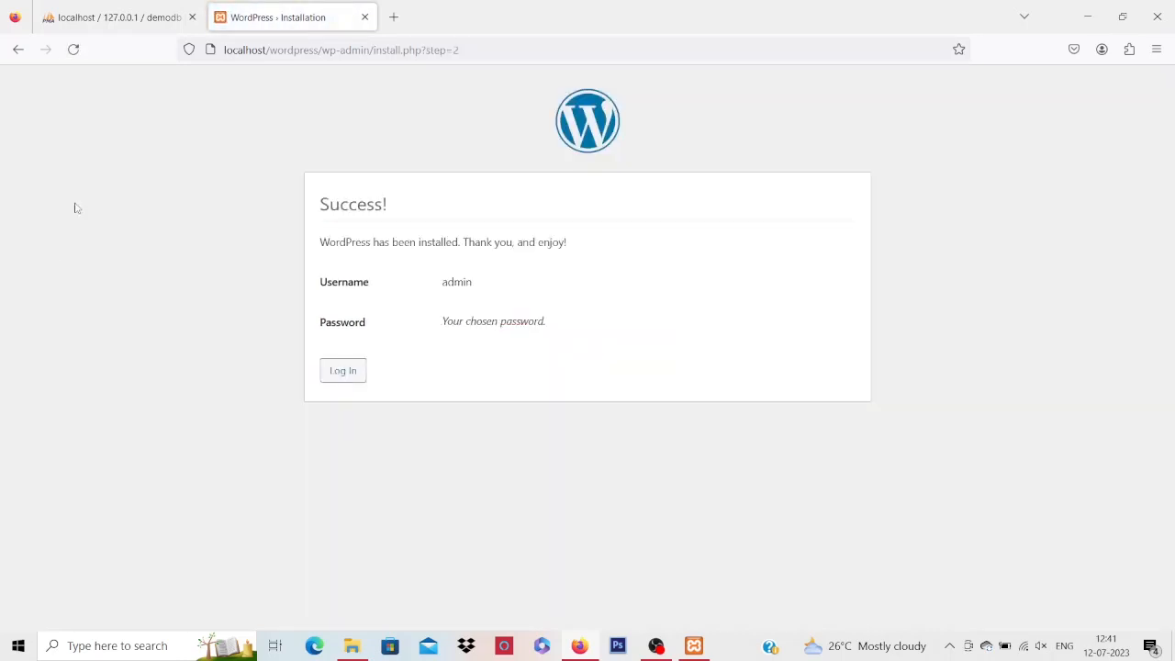
# Switch to the first tab showing phpMyAdmin's demodb structure page
pyautogui.click(113, 26)
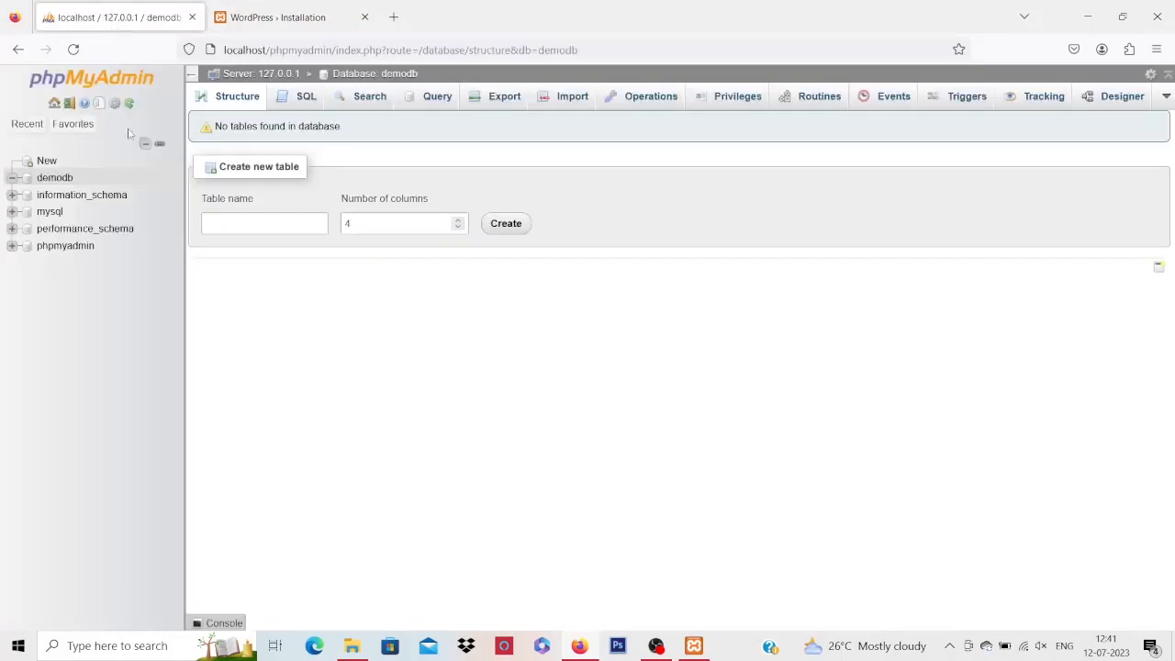
# Confirm demodb holds the WordPress tables with an admin row in wp_users, then return to WordPress
pyautogui.click(63, 181)
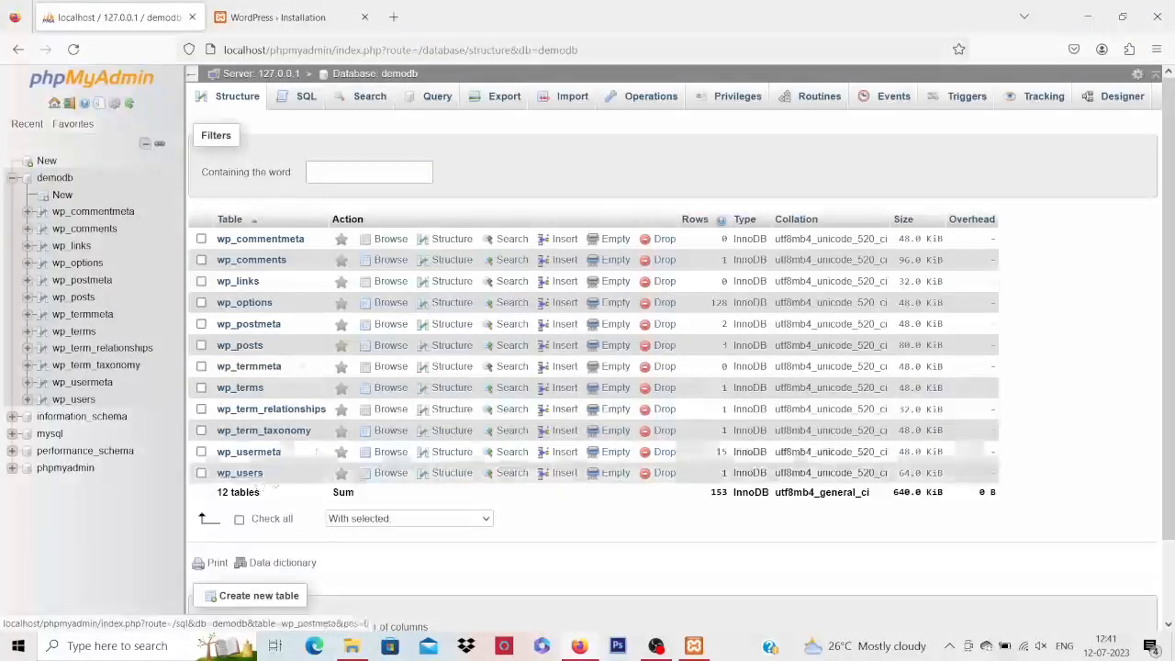
pyautogui.click(244, 476)
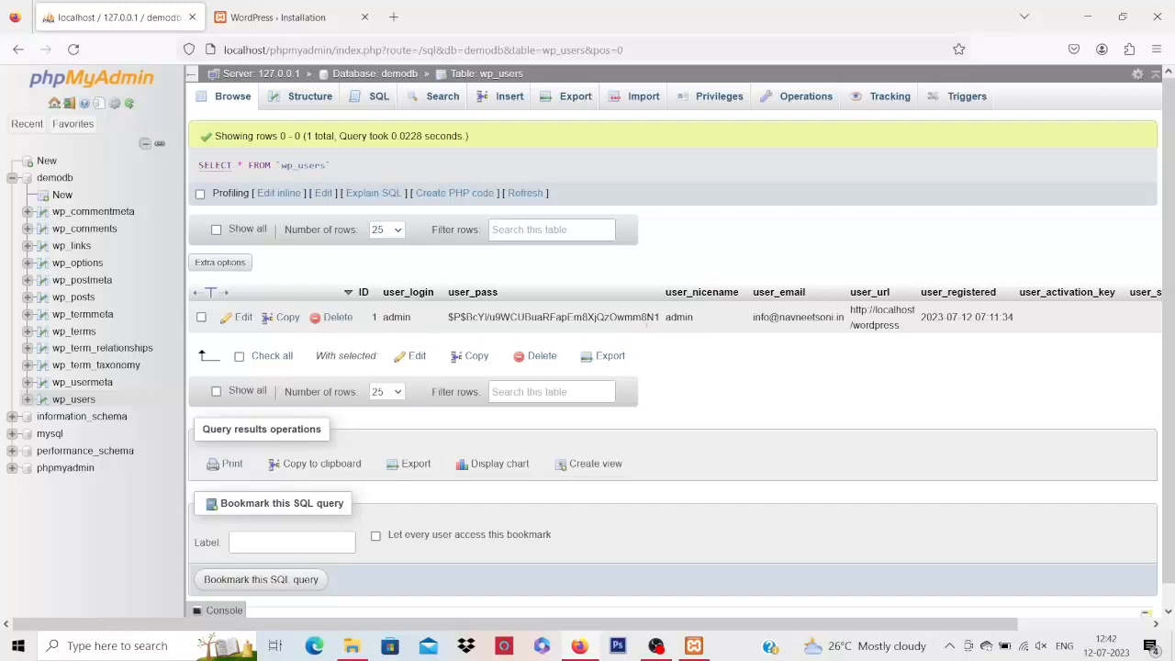
pyautogui.click(17, 50)
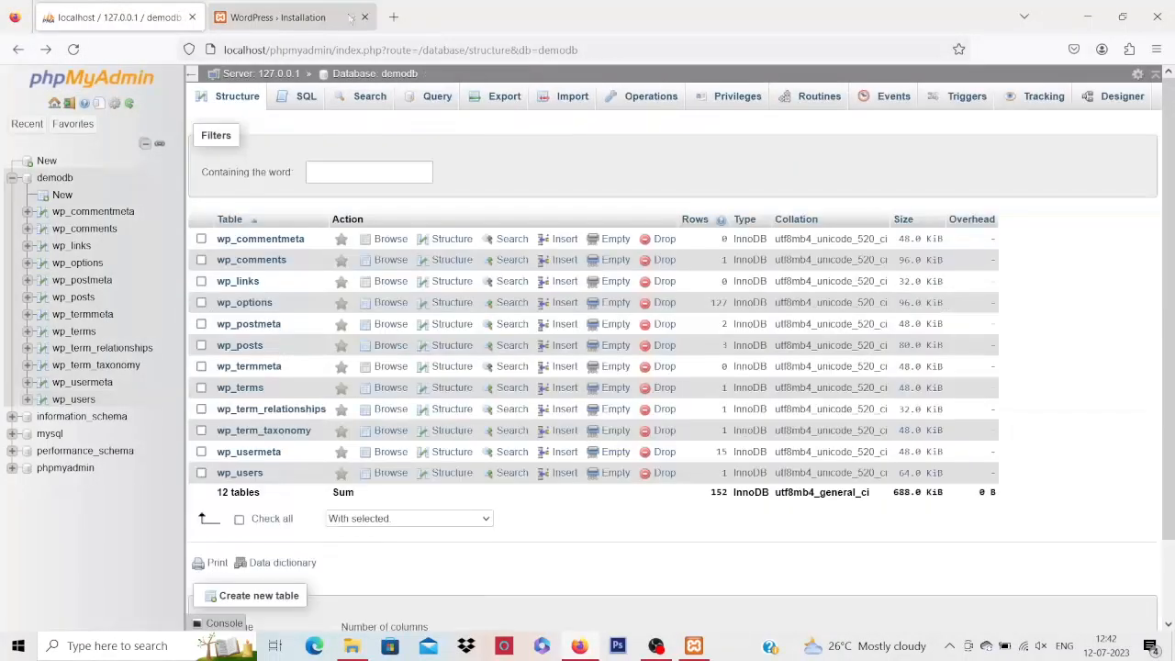
pyautogui.click(299, 16)
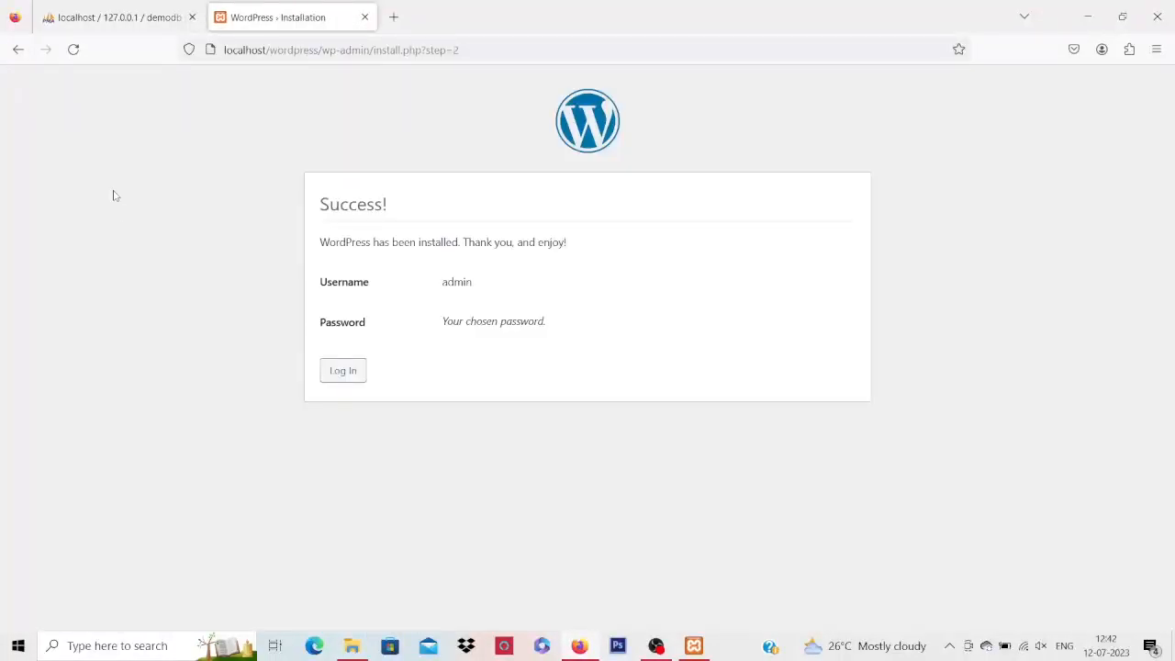
# Log in as admin with the account password and decline Firefox's password update
pyautogui.click(355, 372)
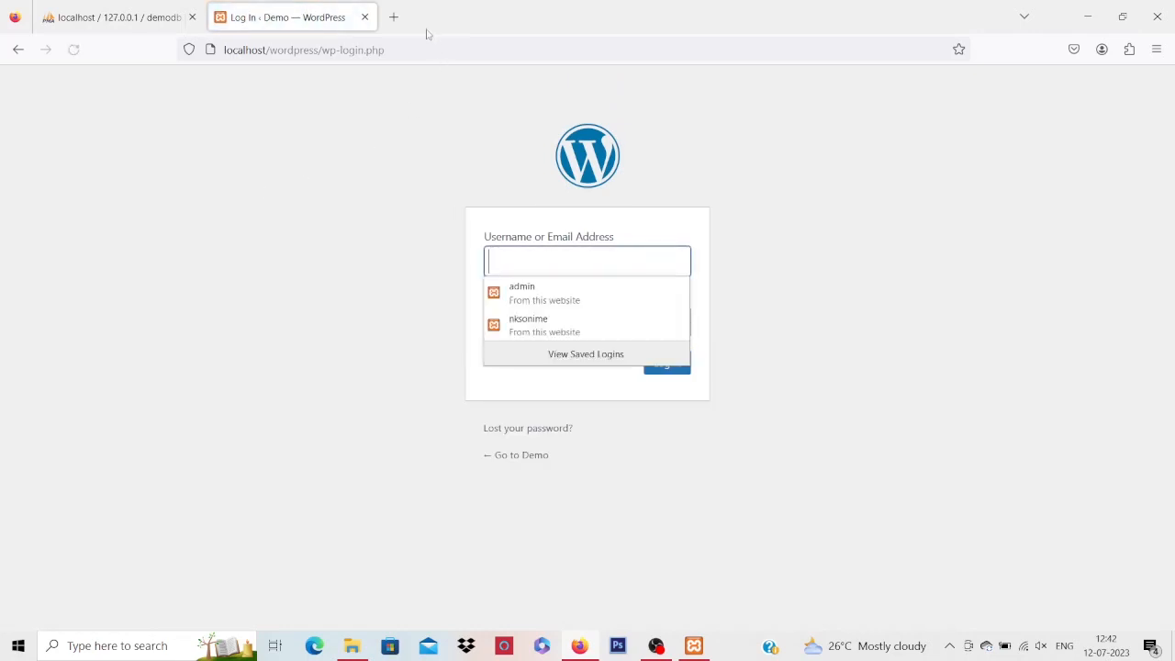
pyautogui.click(391, 287)
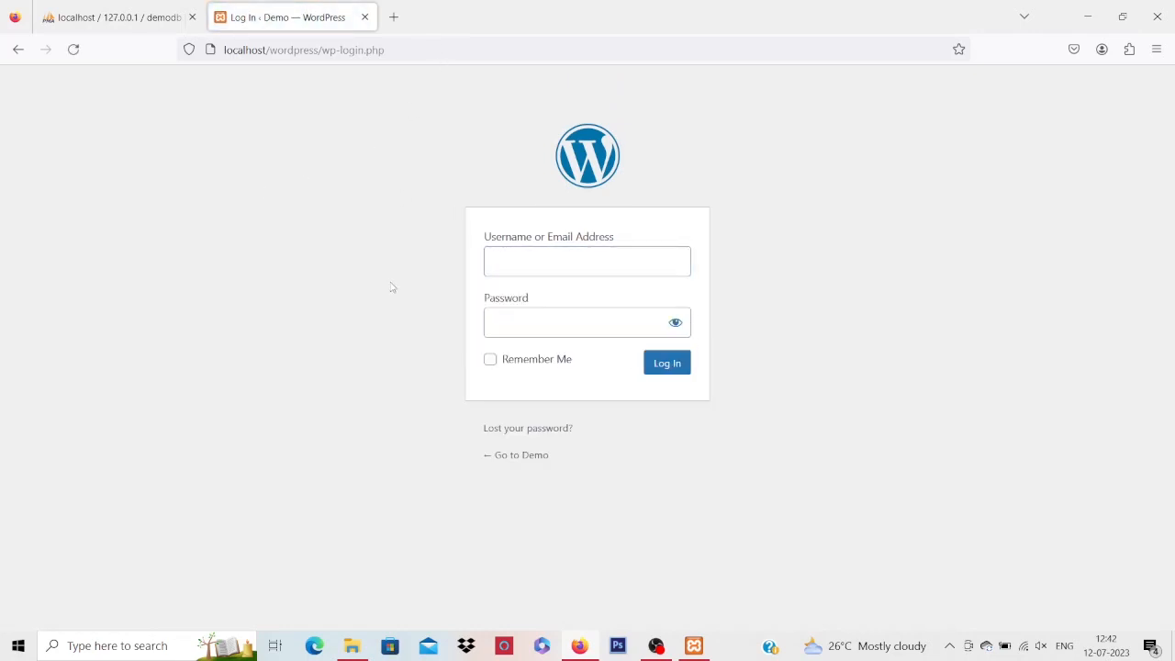
pyautogui.click(549, 266)
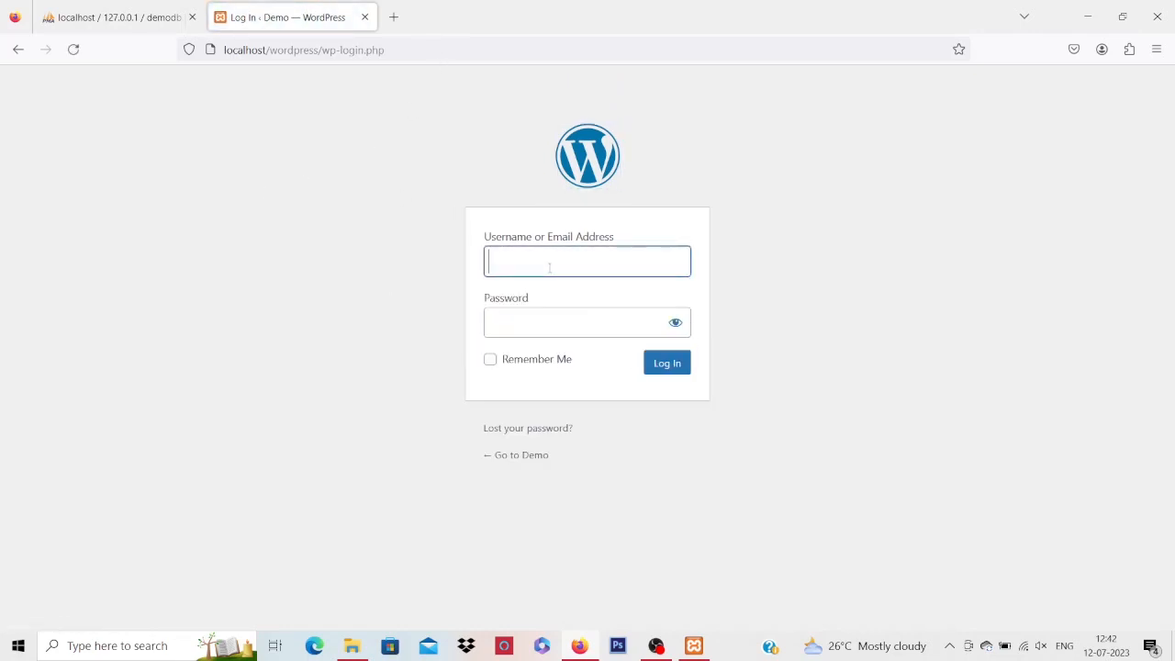
pyautogui.write('admin')
pyautogui.press('Tab')
pyautogui.write('••••••••••••••')
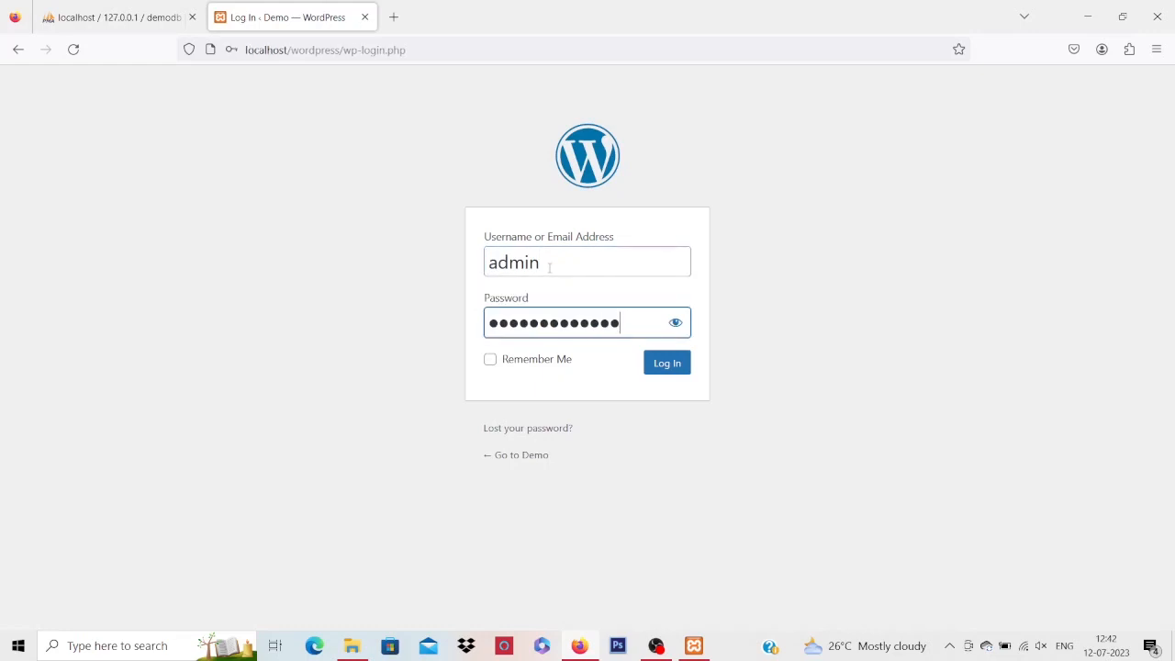
pyautogui.hotkey('ctrl', 'a')
pyautogui.write('••••')
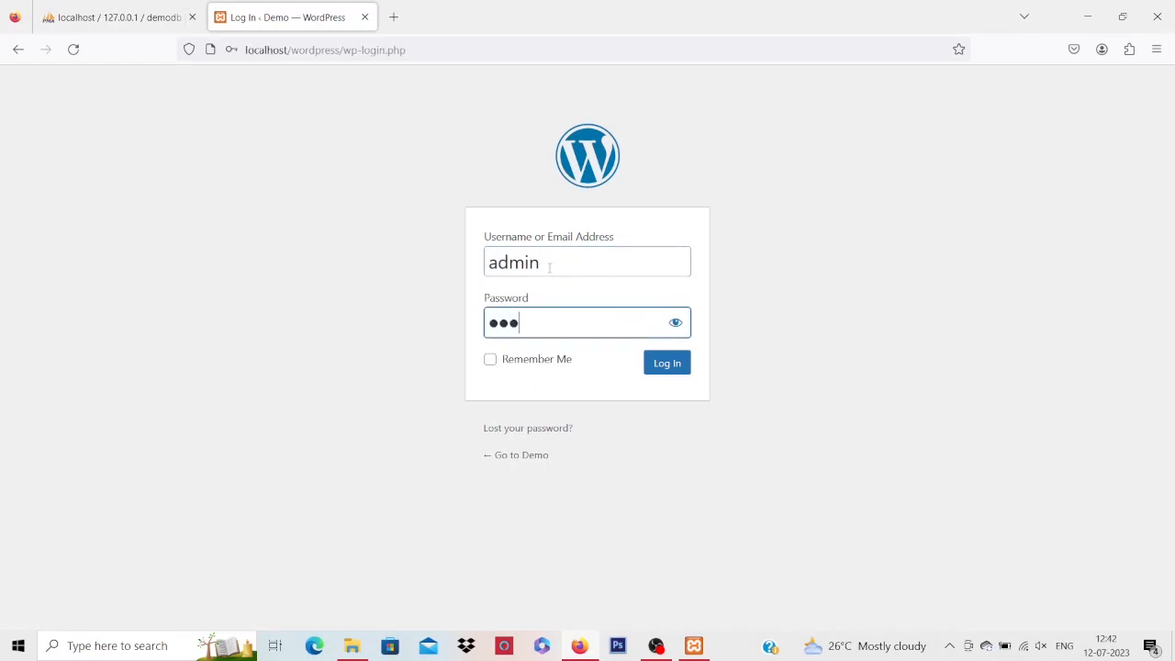
pyautogui.write('••••')
pyautogui.click(669, 363)
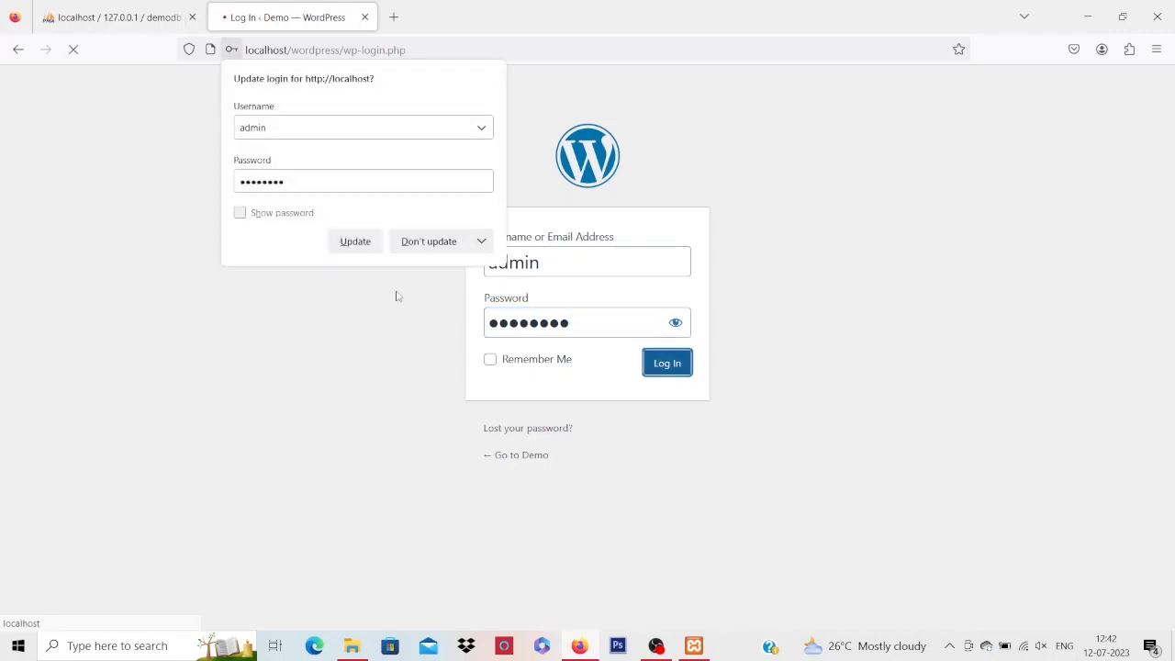
pyautogui.click(431, 243)
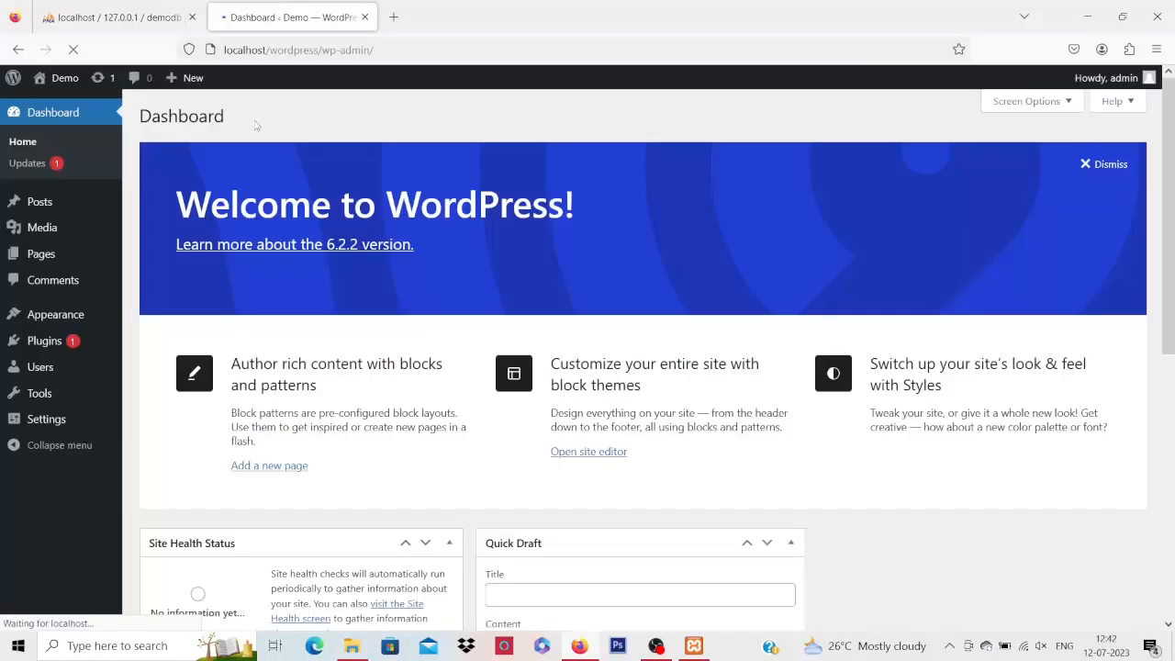
# Dismiss the Welcome to WordPress panel on the Demo dashboard
pyautogui.click(1096, 168)
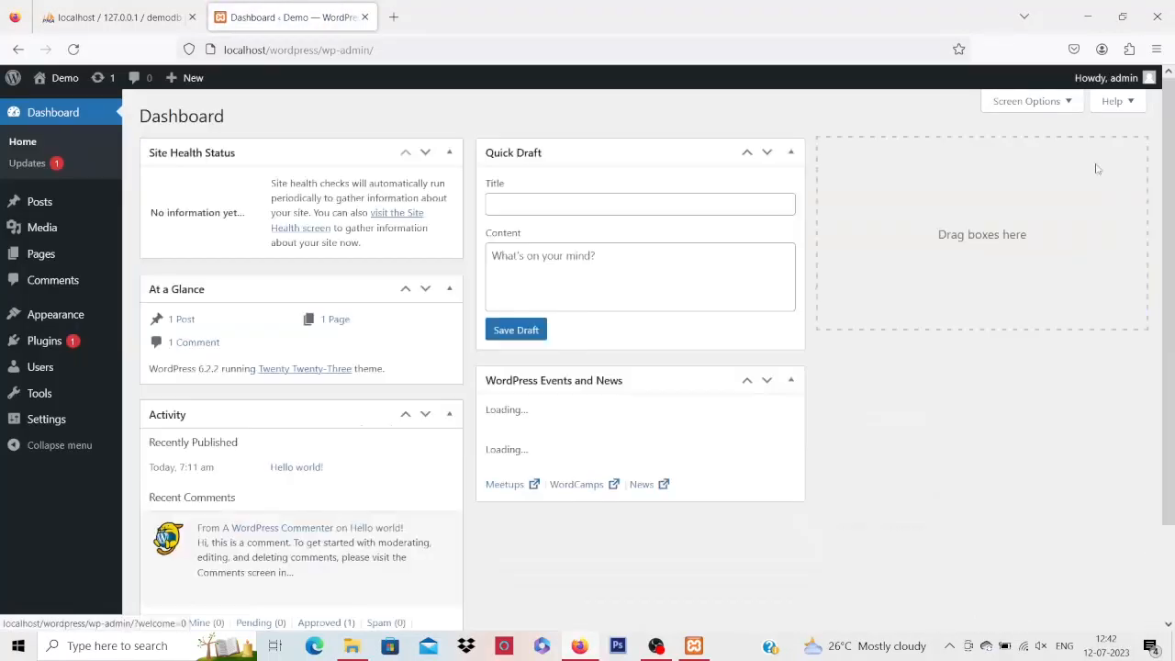
pyautogui.moveTo(60, 82)
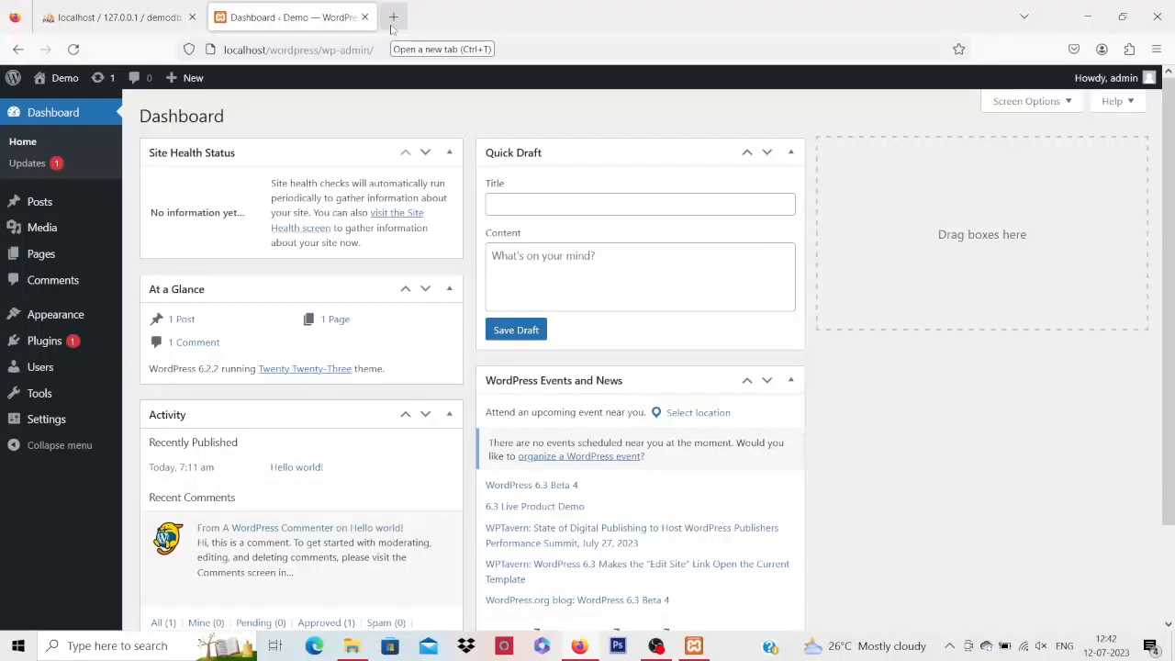
# Load localhost/wordpress/wp-admin in a new browser tab
pyautogui.click(393, 18)
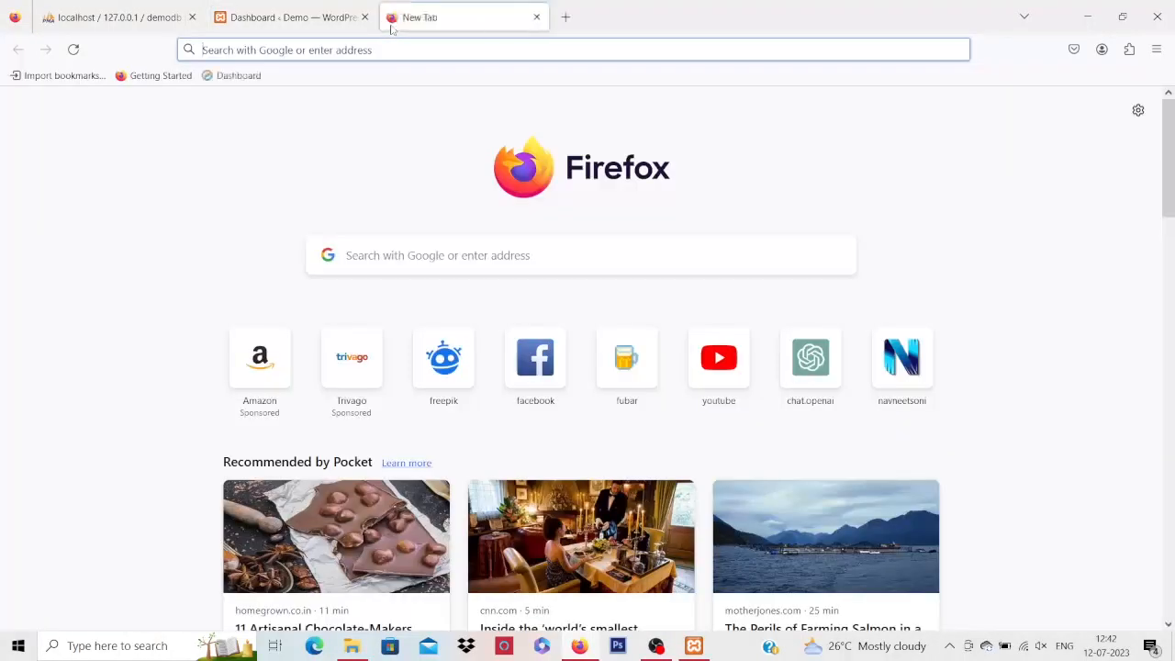
pyautogui.write('lhost/')
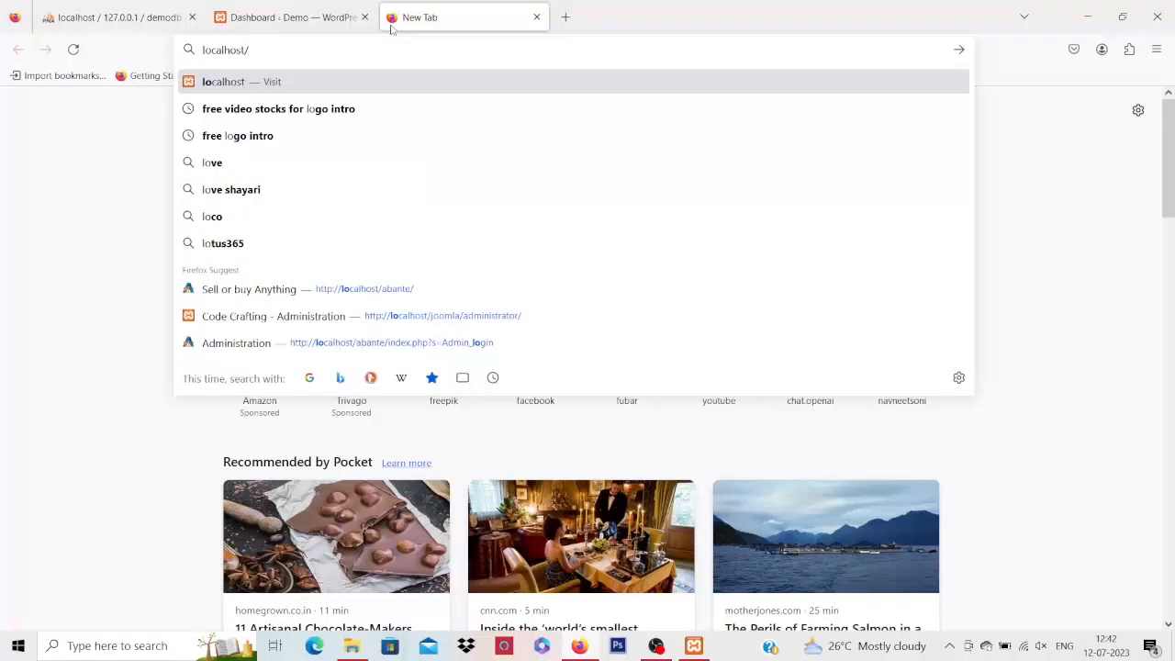
pyautogui.write('wo')
pyautogui.press('Return')
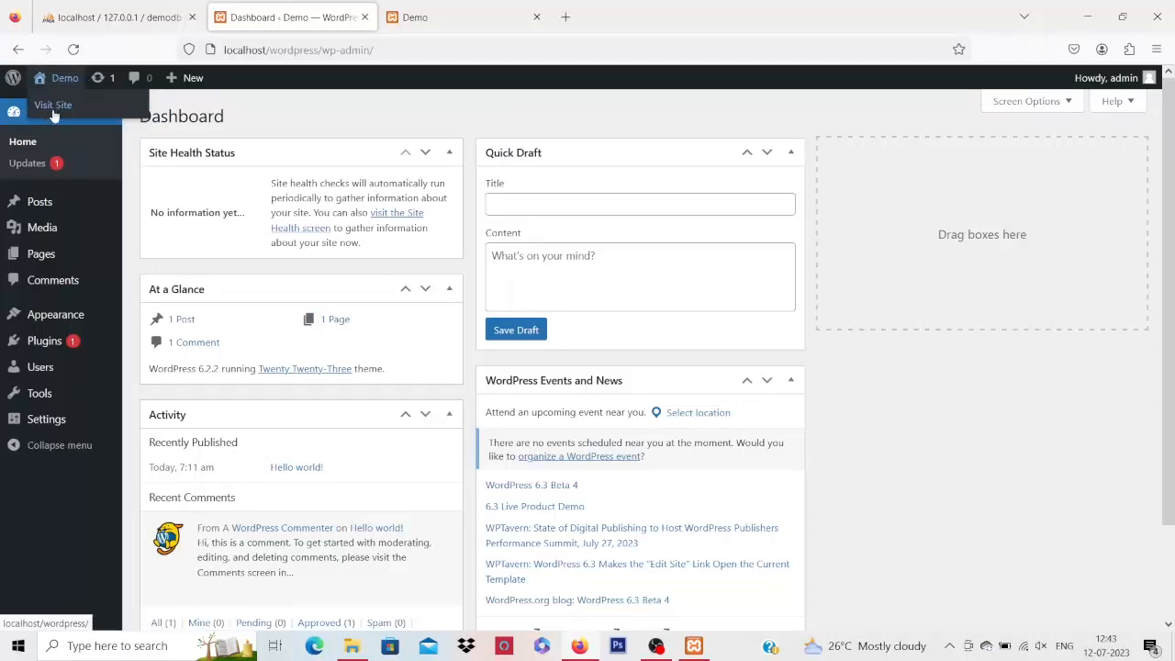
# Open the Demo site front page in its own tab, close the duplicate, and browse the Hello world! post
pyautogui.rightClick(53, 111)
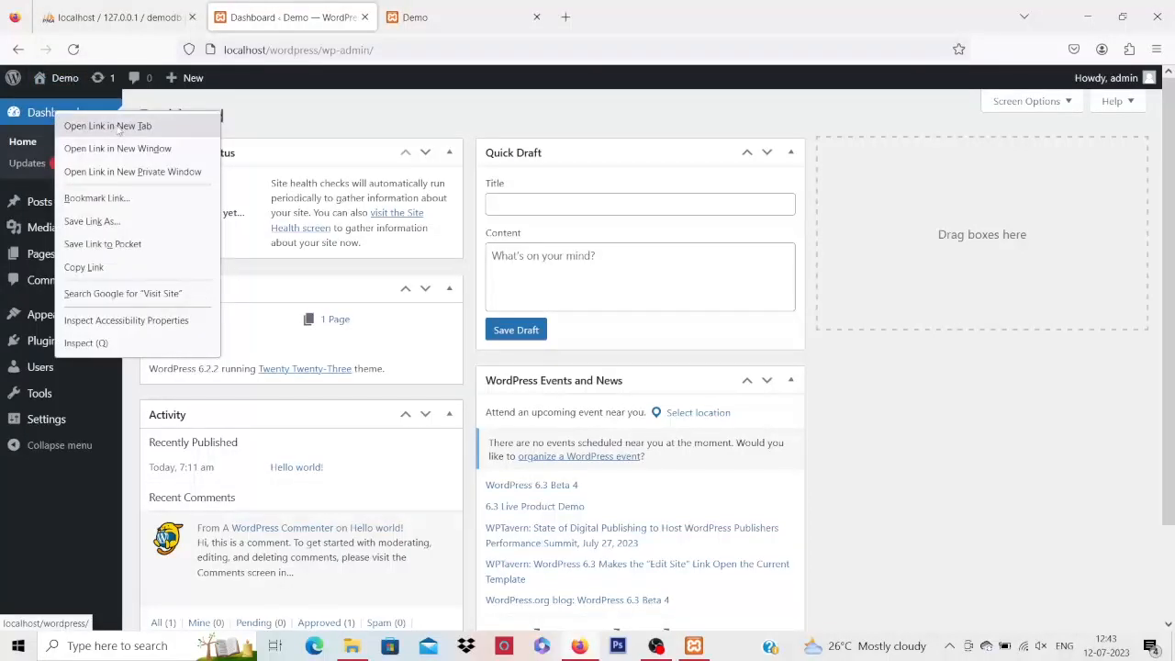
pyautogui.click(108, 126)
pyautogui.click(500, 17)
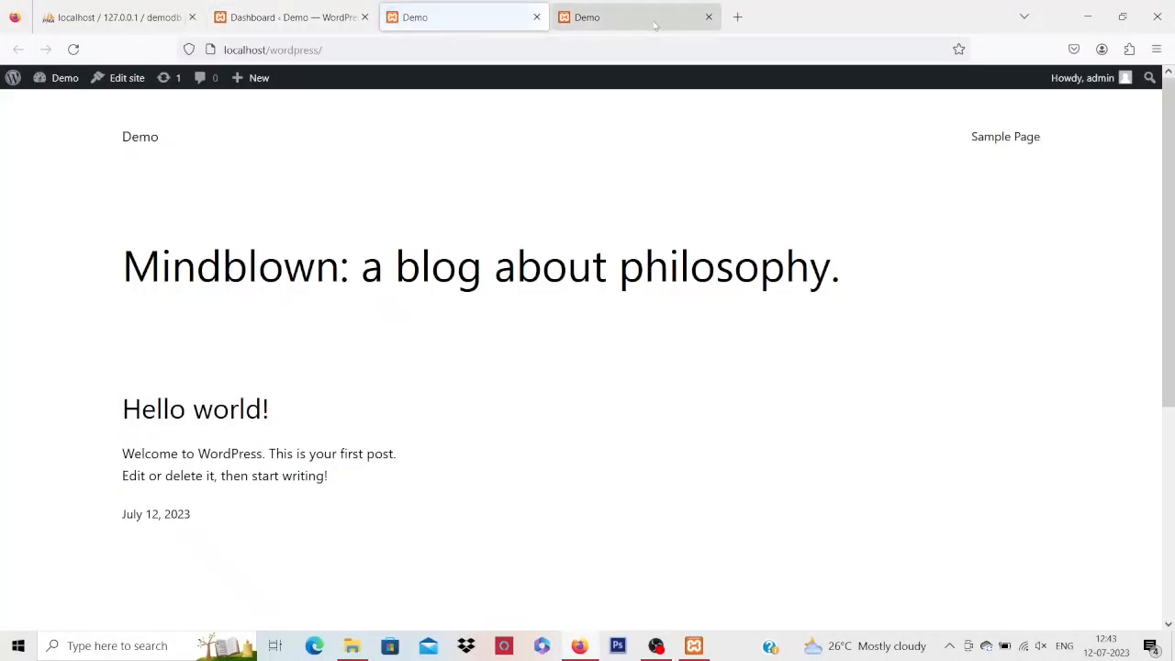
pyautogui.click(708, 18)
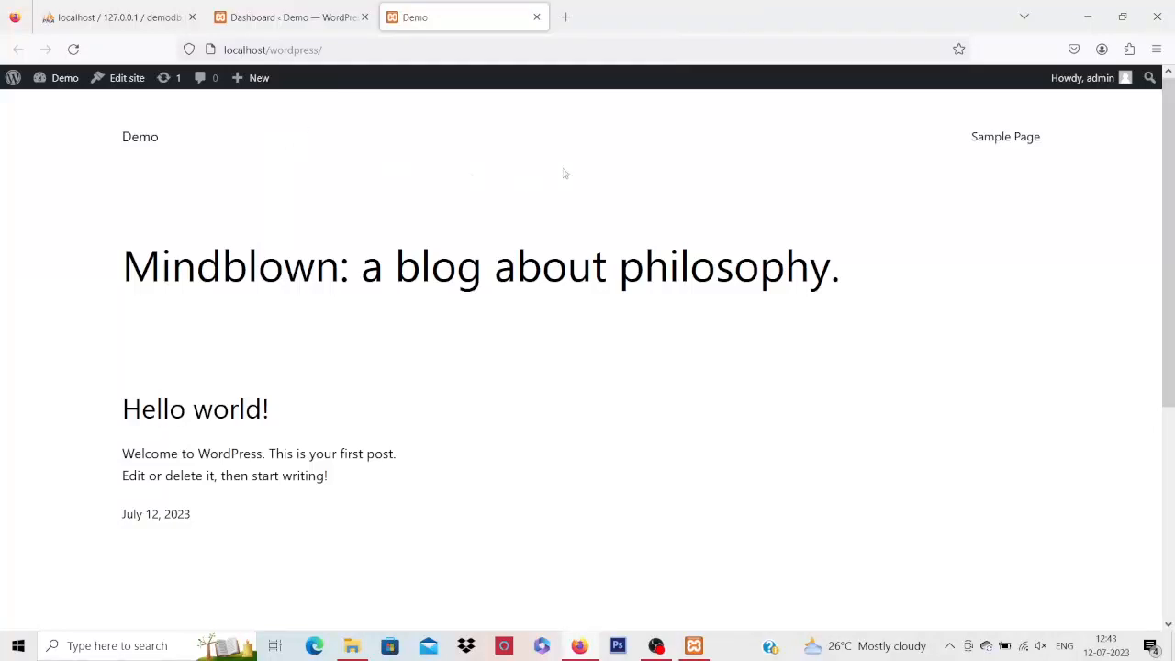
pyautogui.scroll(-3, 924, 179)
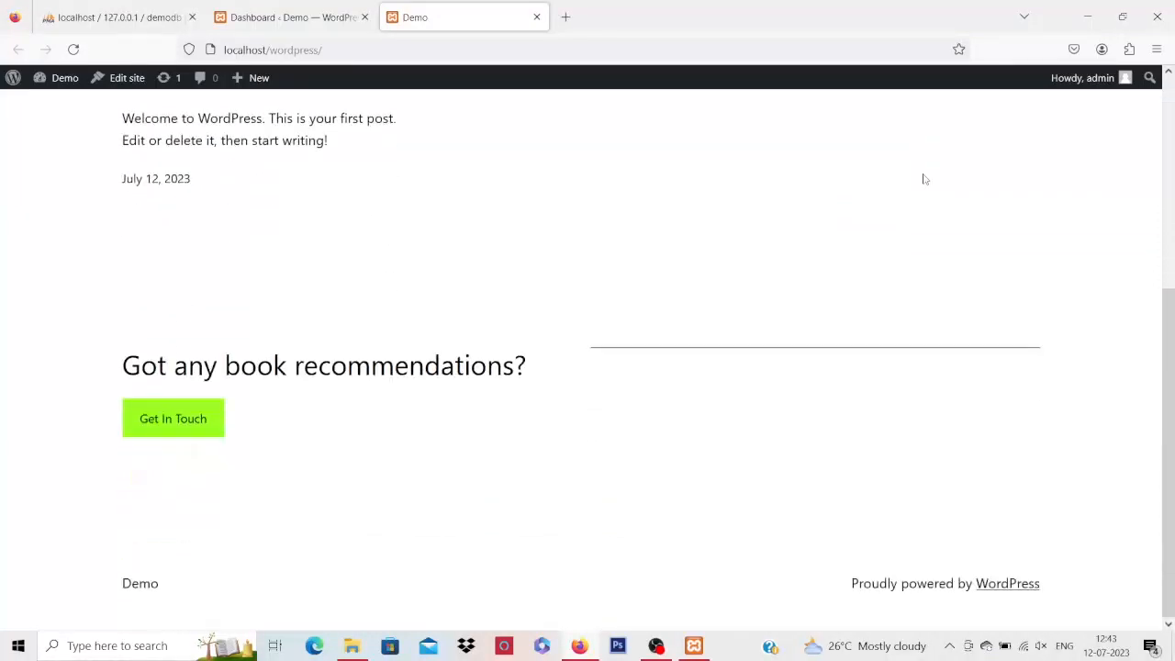
pyautogui.scroll(4, 924, 179)
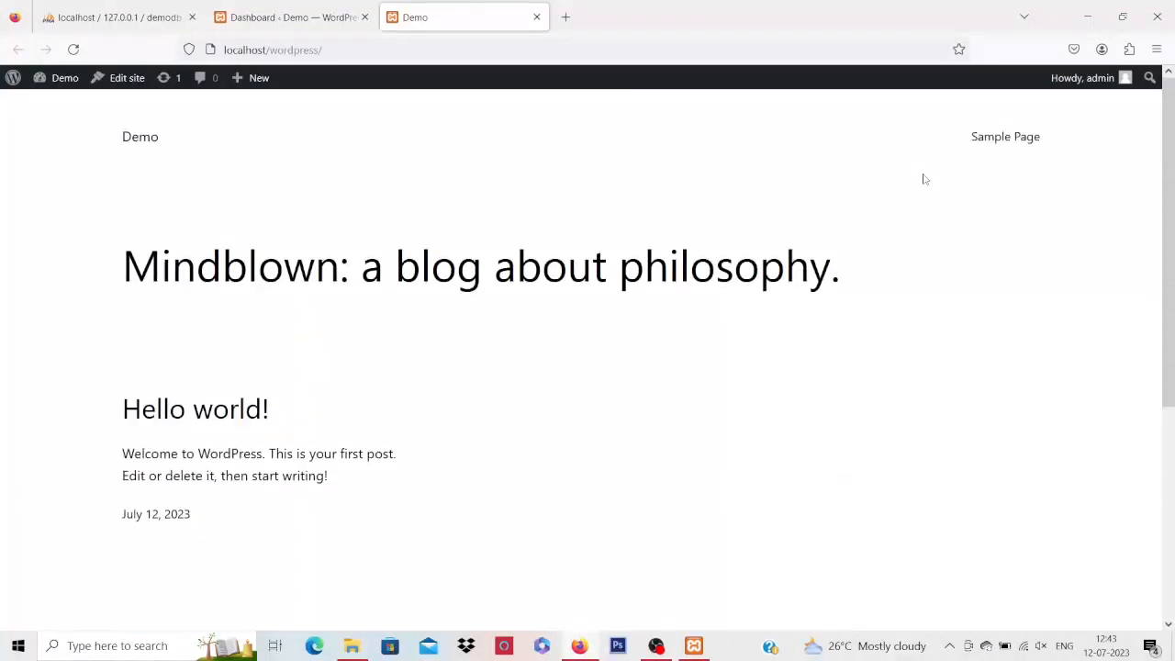
pyautogui.scroll(-3, 924, 179)
pyautogui.scroll(2, 924, 179)
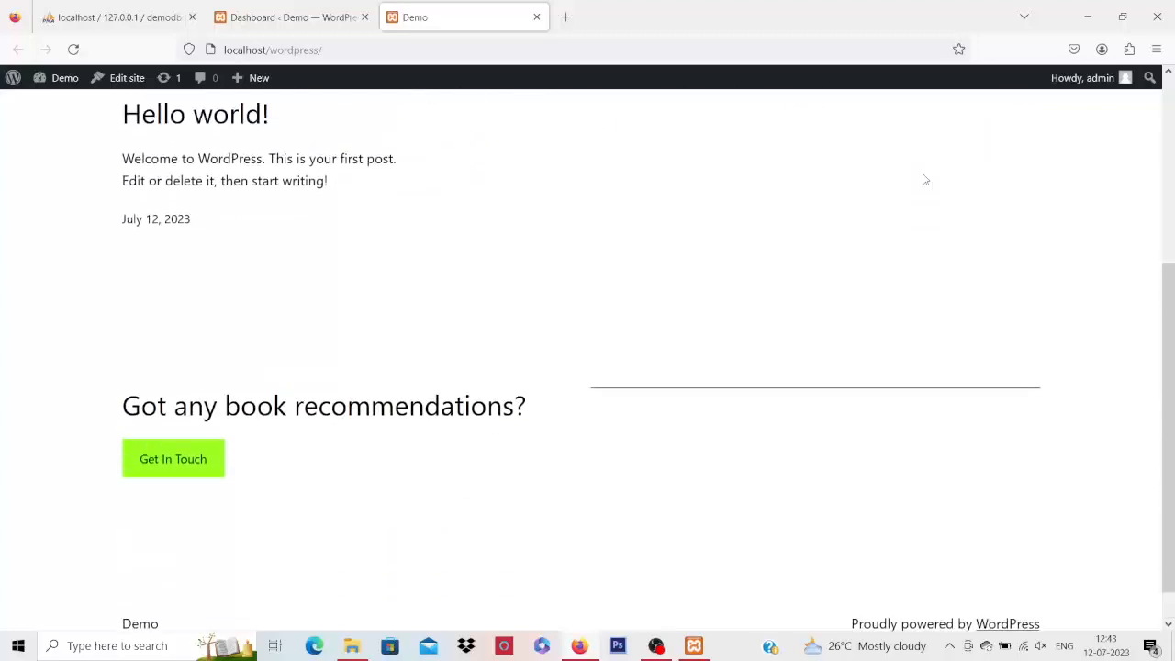
pyautogui.scroll(2, 924, 179)
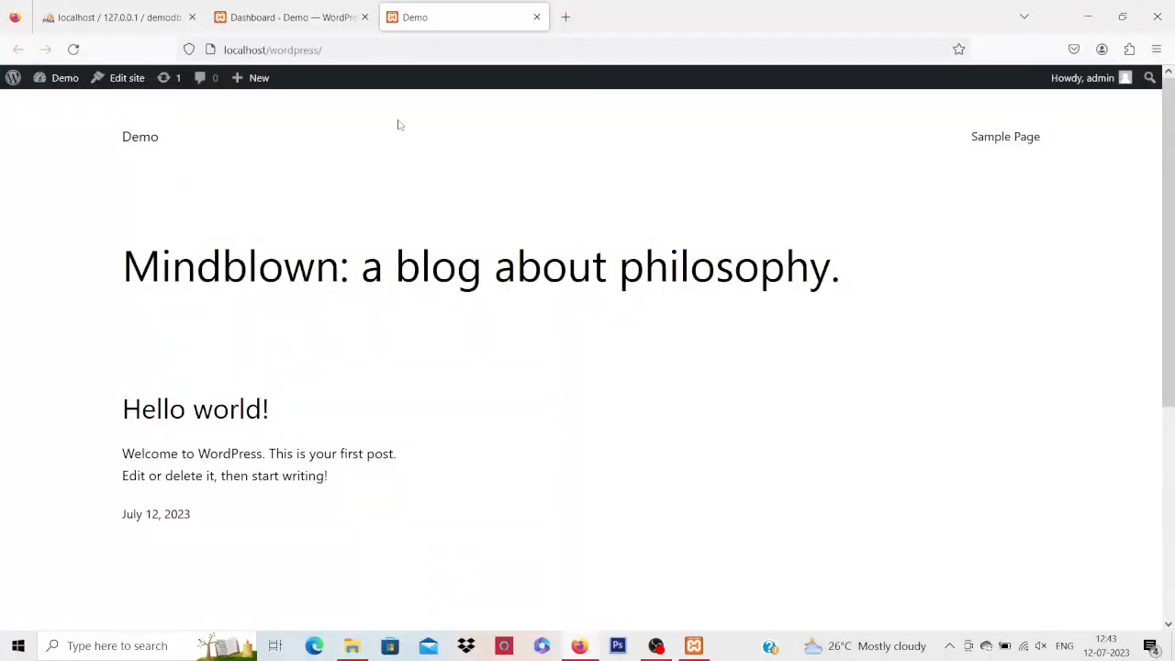